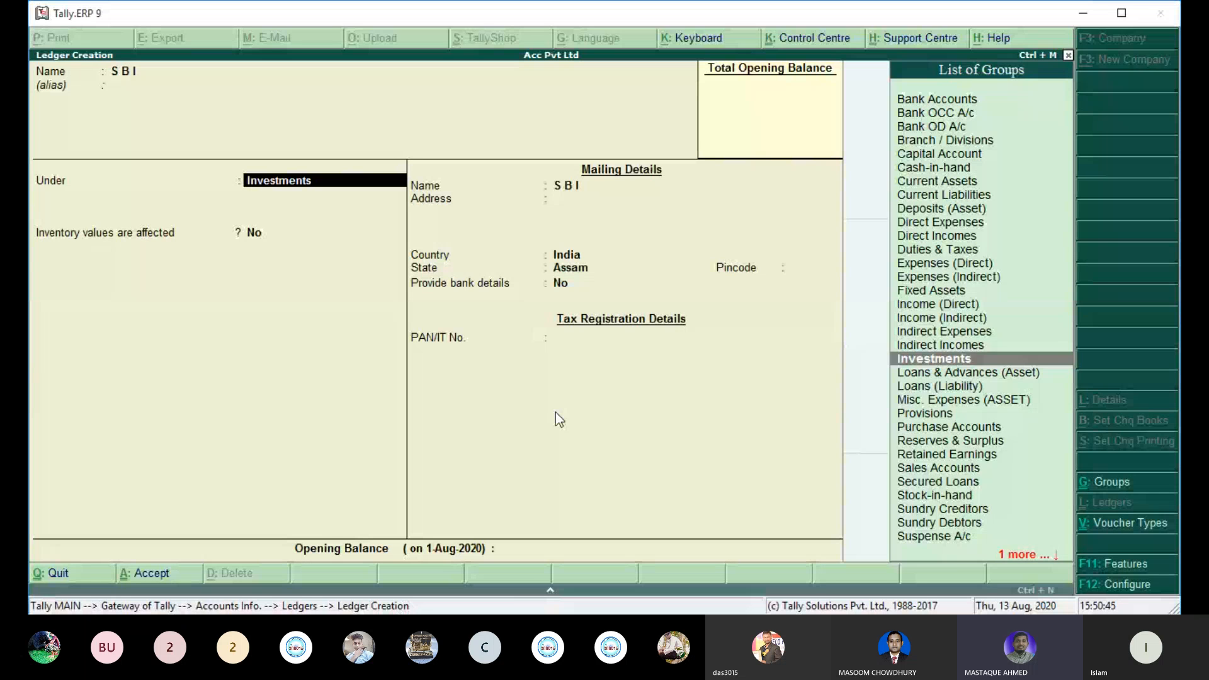
Step: Place the new S B I ledger under the Bank Accounts group
type("B")
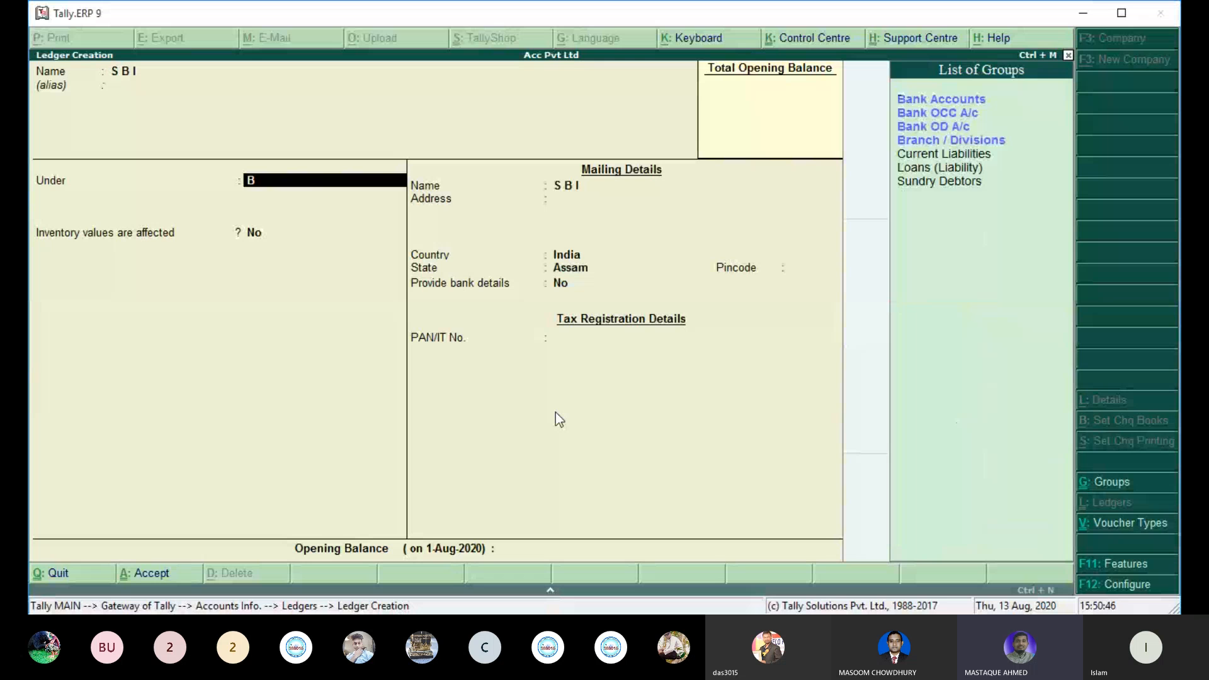
type("ank")
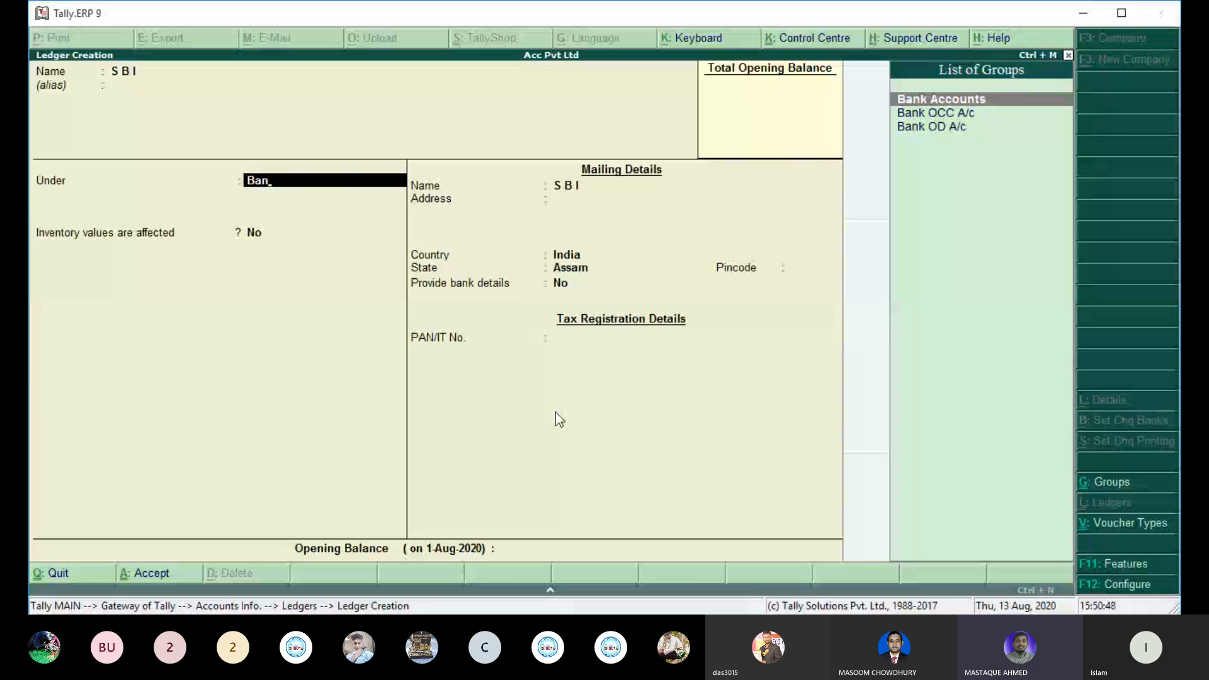
key("Return")
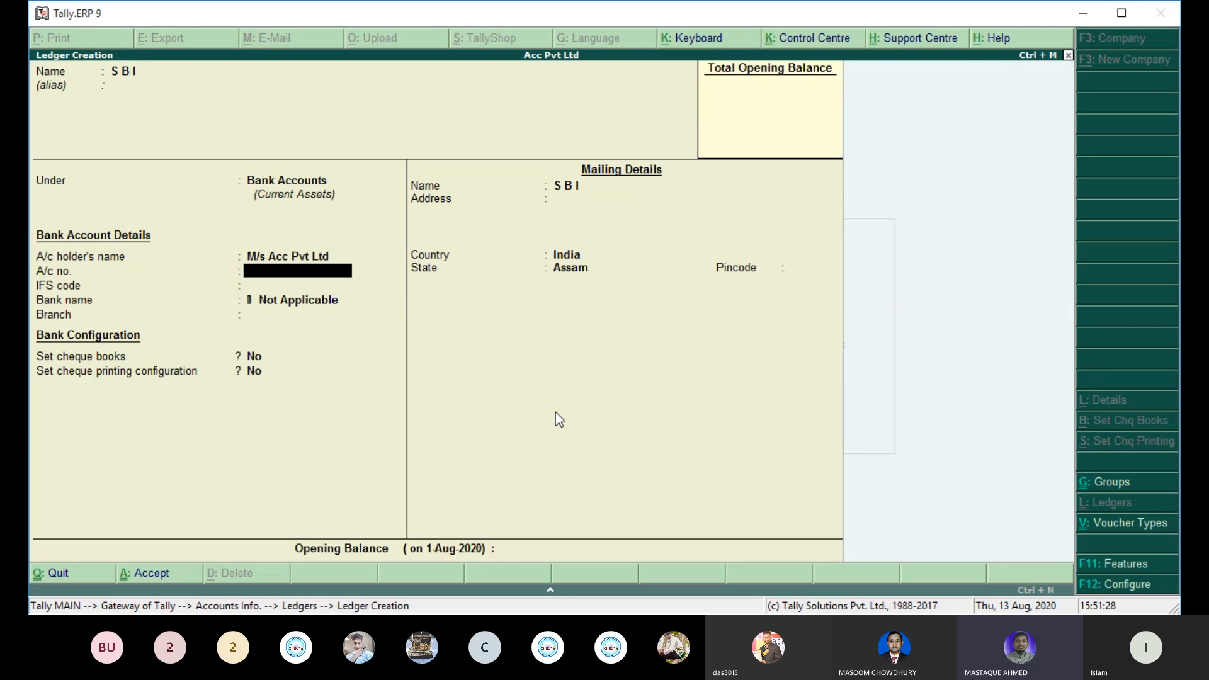
Step: Keep the default bank, cheque and mailing details, leave the opening balance empty, and save the S B I ledger
key("Return")
key("Return")
key("Return")
key("Return")
key("Return")
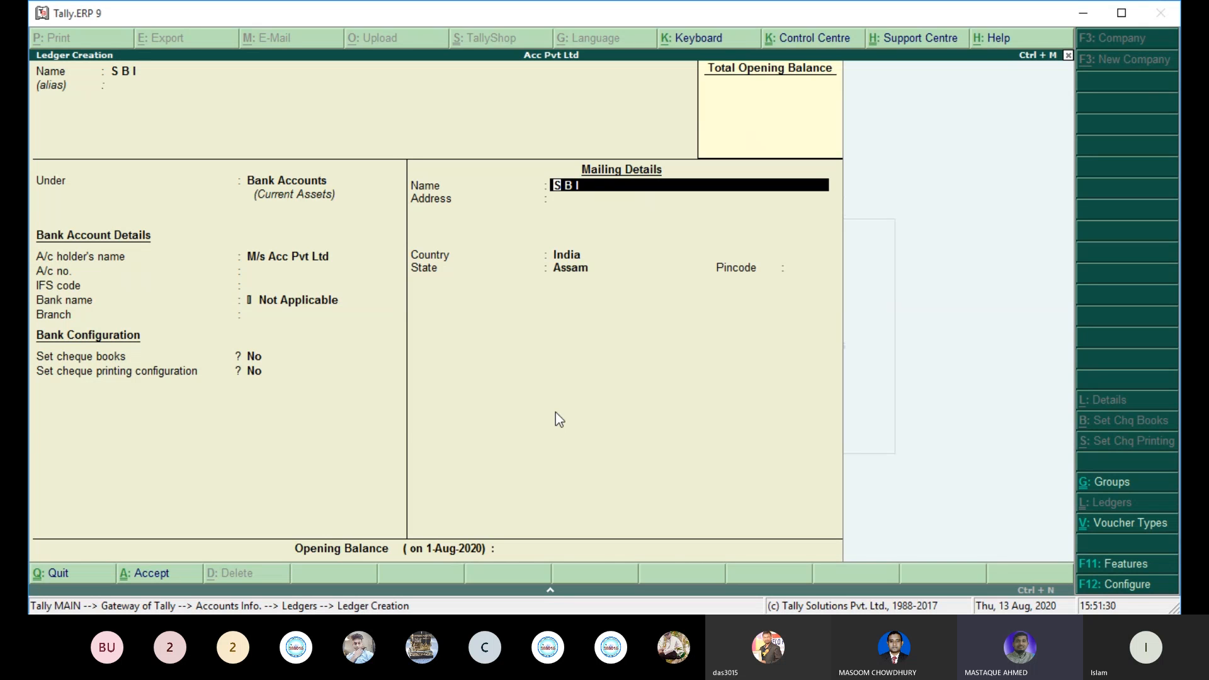
key("Return")
key("Return")
key("Return")
key("Return")
key("Return")
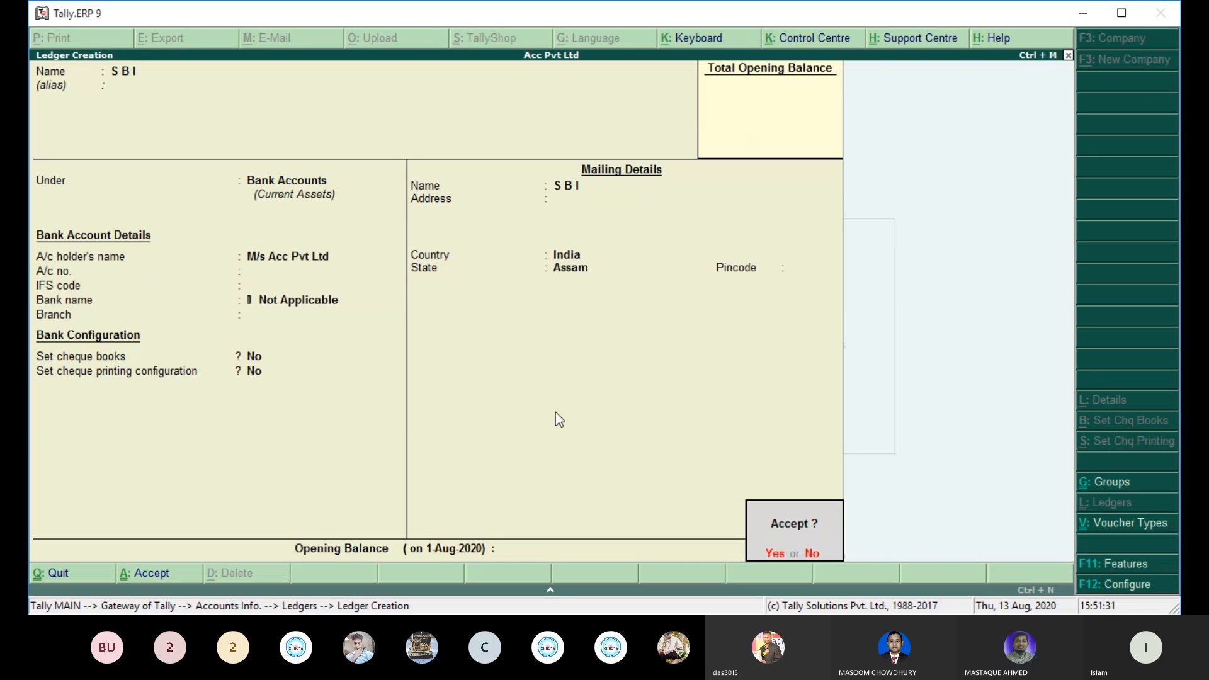
key("Return")
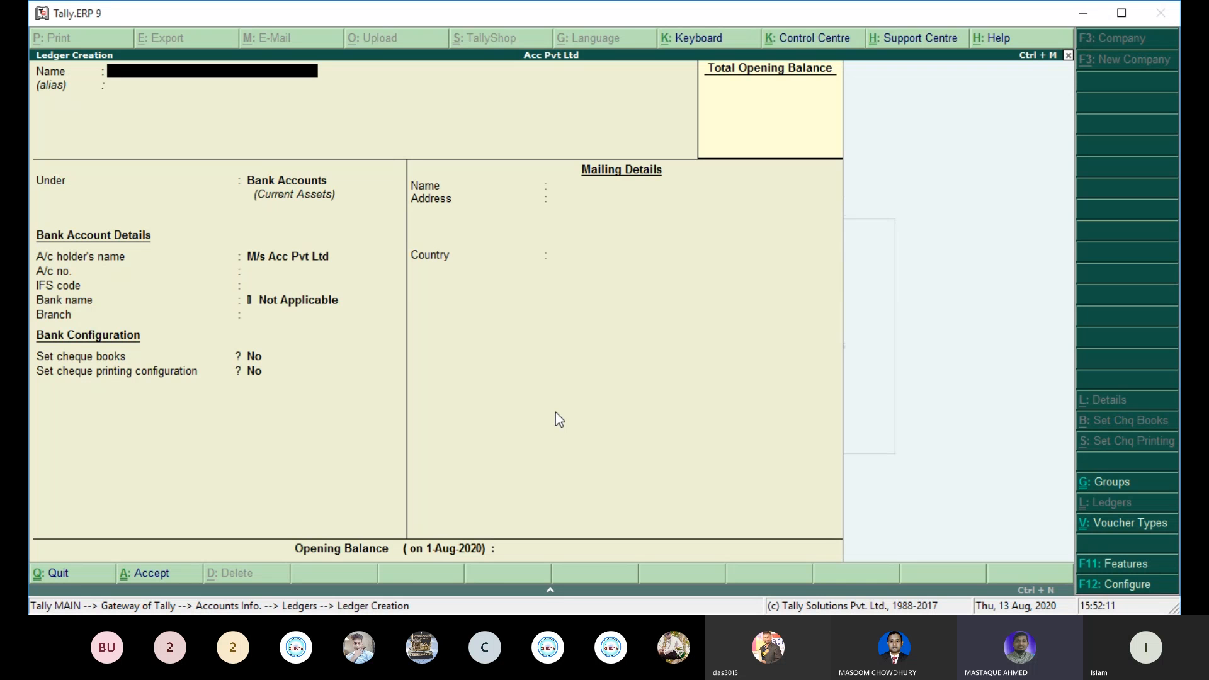
Step: Create a ledger named Purchase under the Purchase Accounts group and save it
type("Purchase")
key("Return")
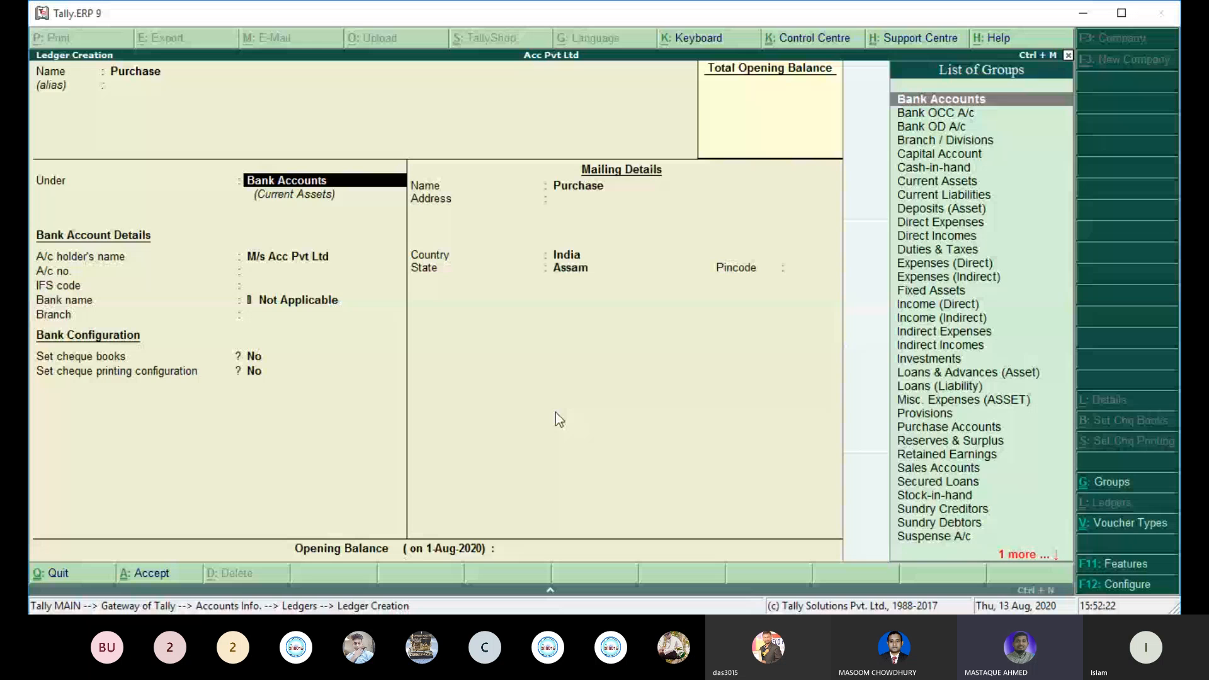
type("Pur")
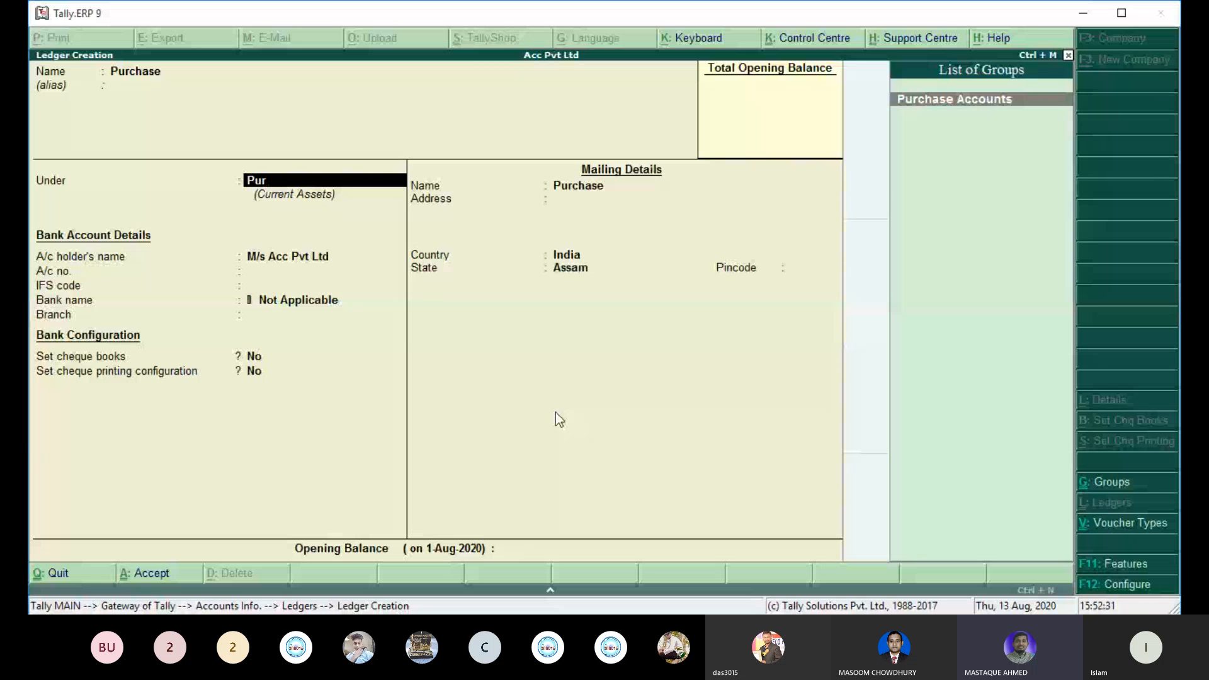
key("ctrl+a")
Step: Create a ledger named Sales under the Sales Accounts group and save it
type("Sales")
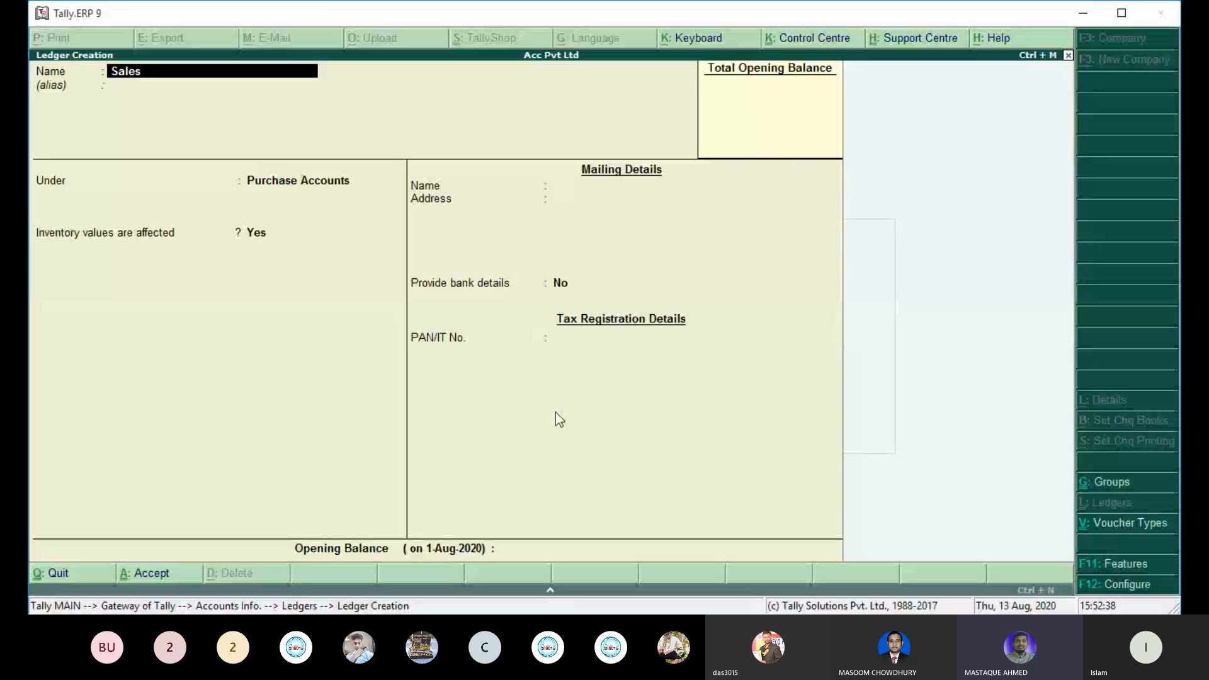
key("Return")
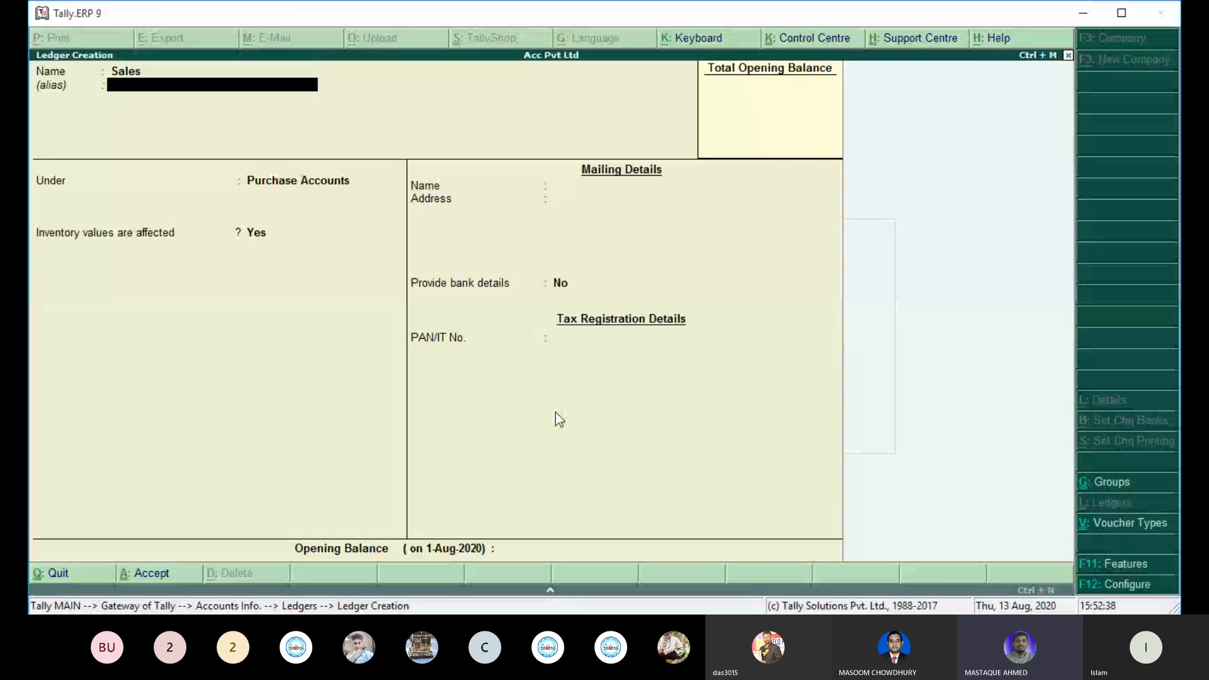
key("Return")
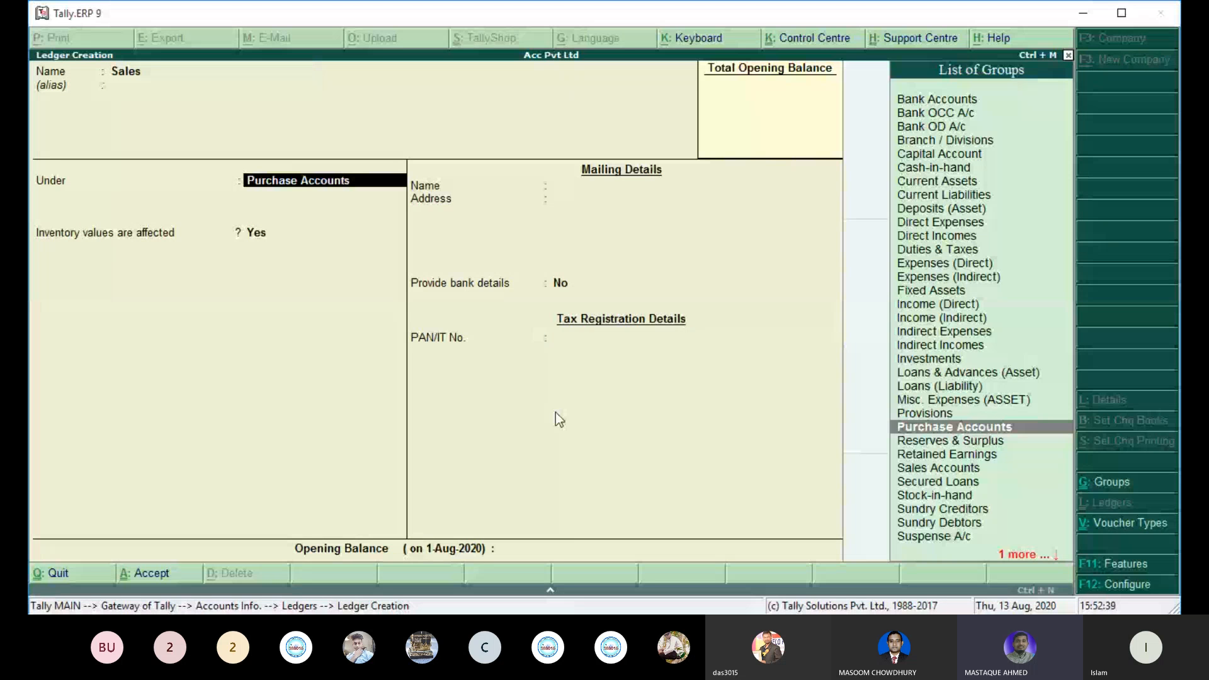
type("Sa")
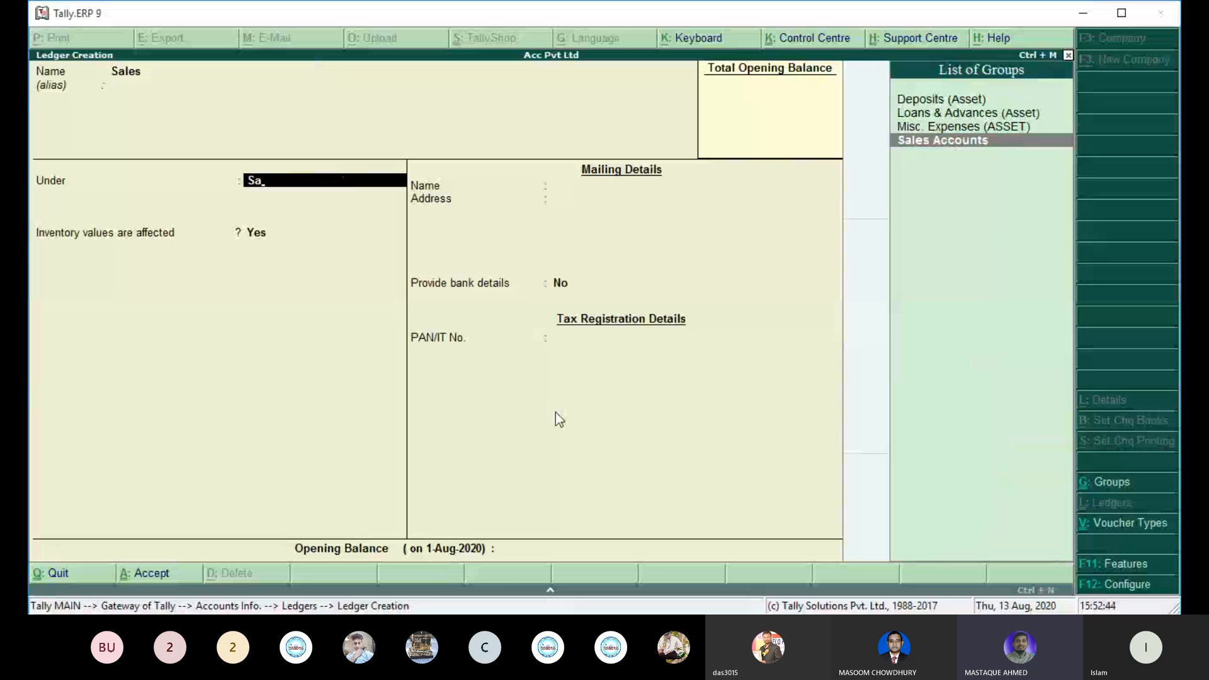
key("Return")
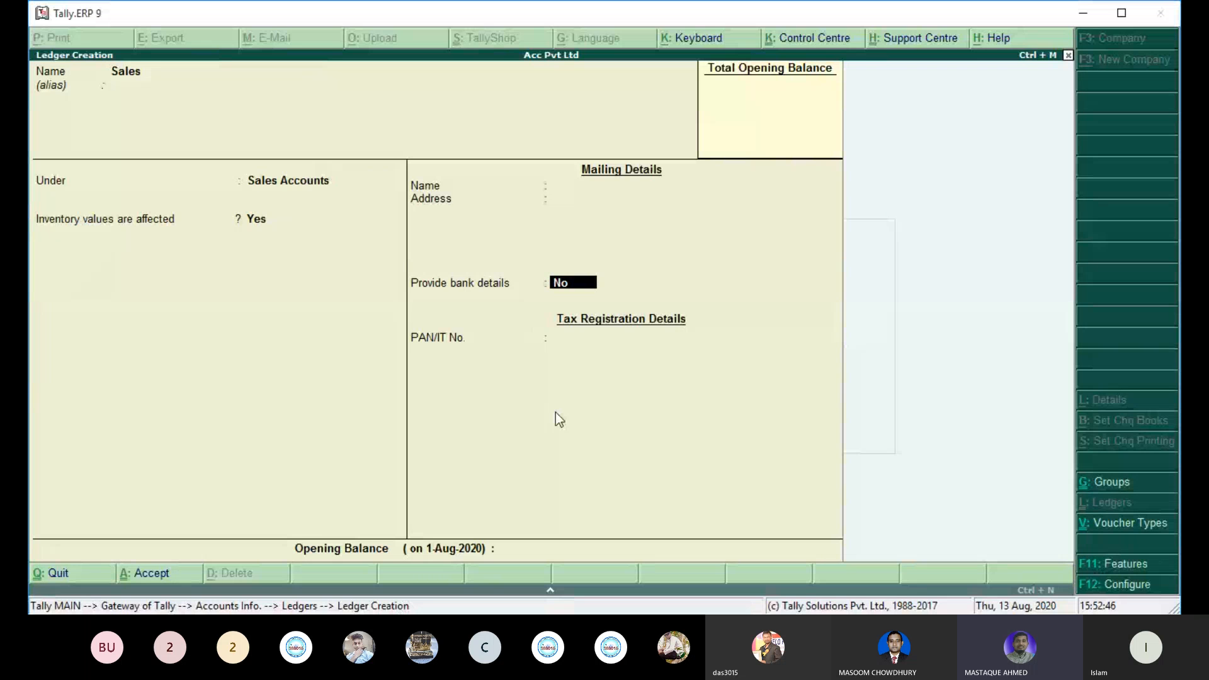
key("ctrl+a")
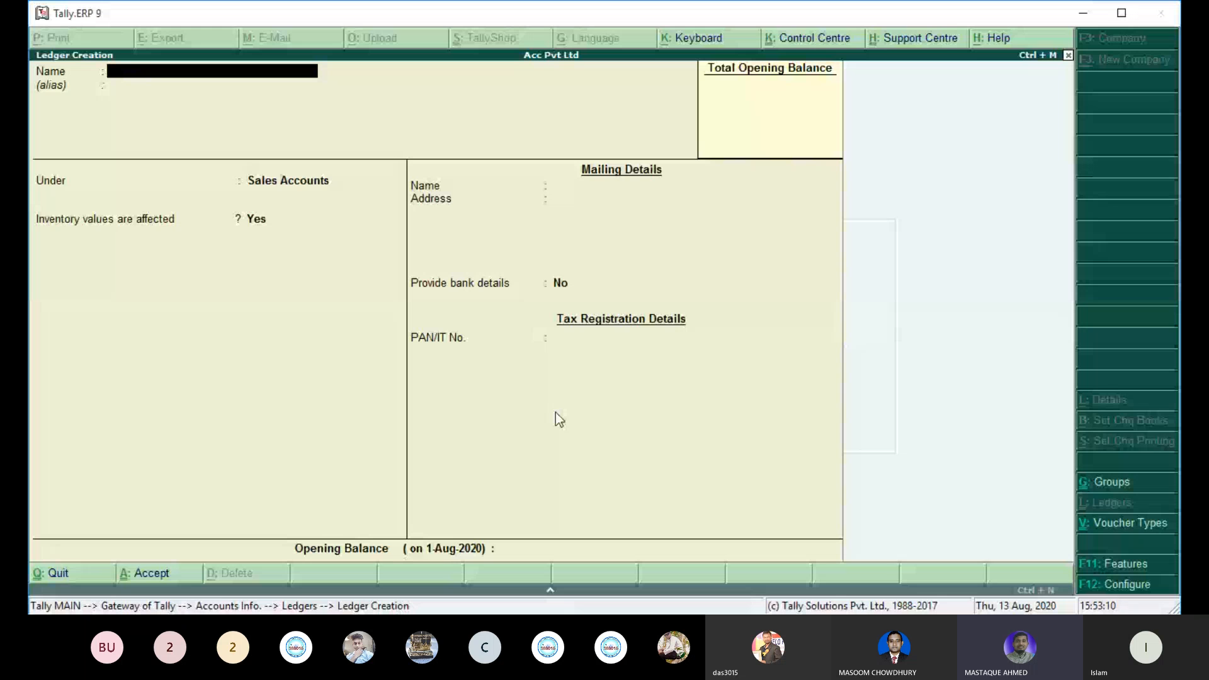
Step: Create a ledger named Salary under Indirect Expenses, with inventory values not affected and no bank details, and save it
type("Salary")
key("Return")
key("Return")
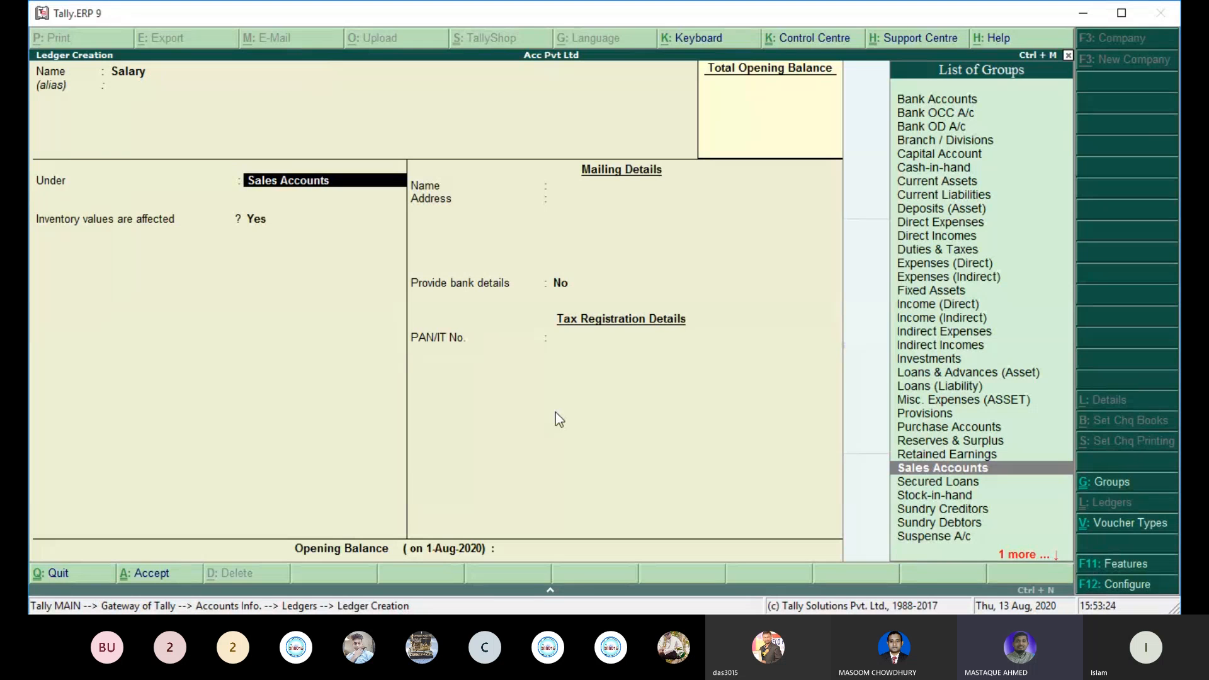
type("Ind")
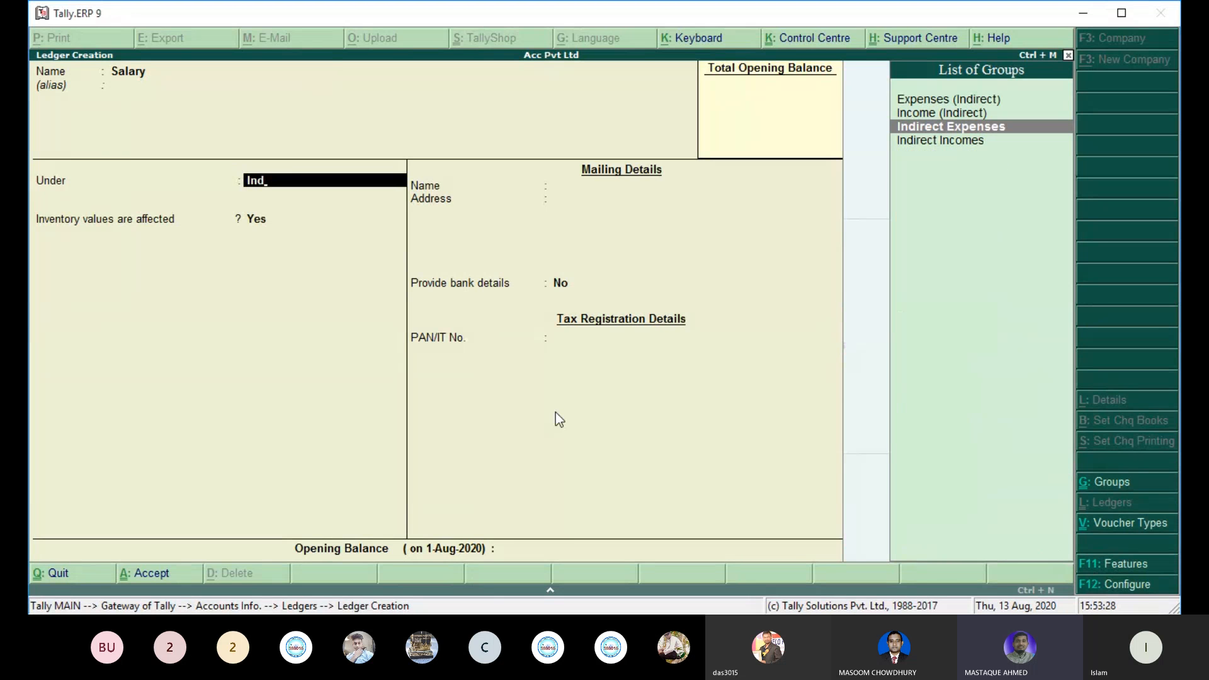
key("Return")
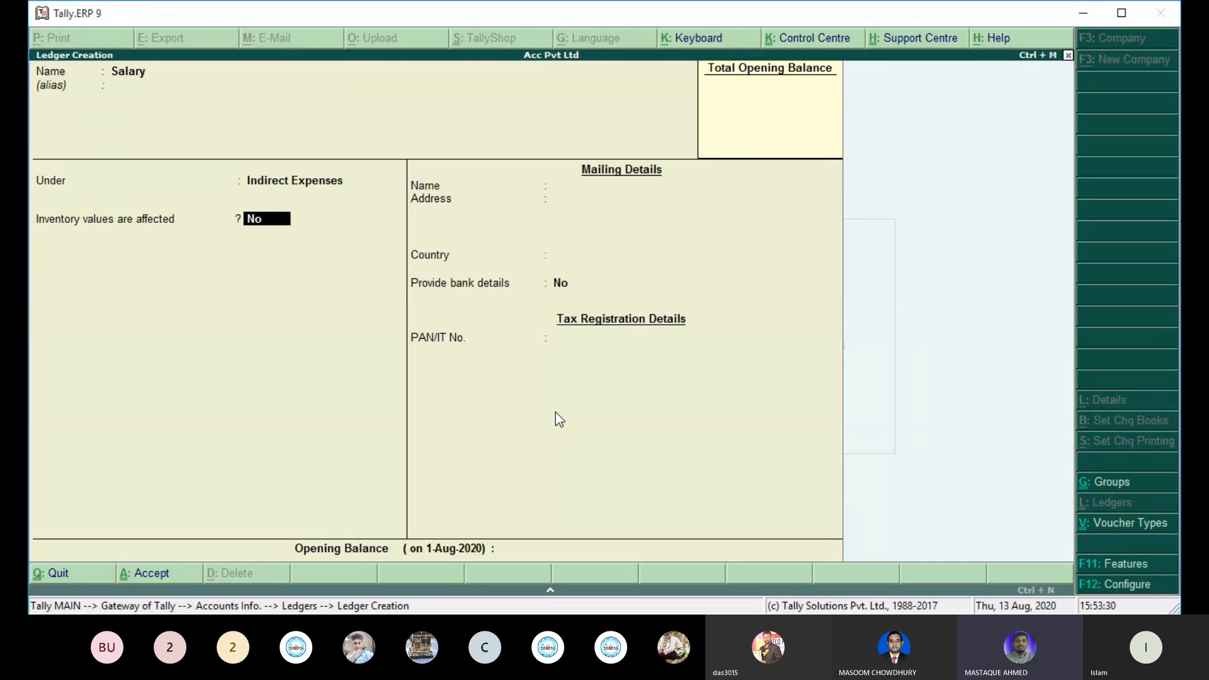
key("Return")
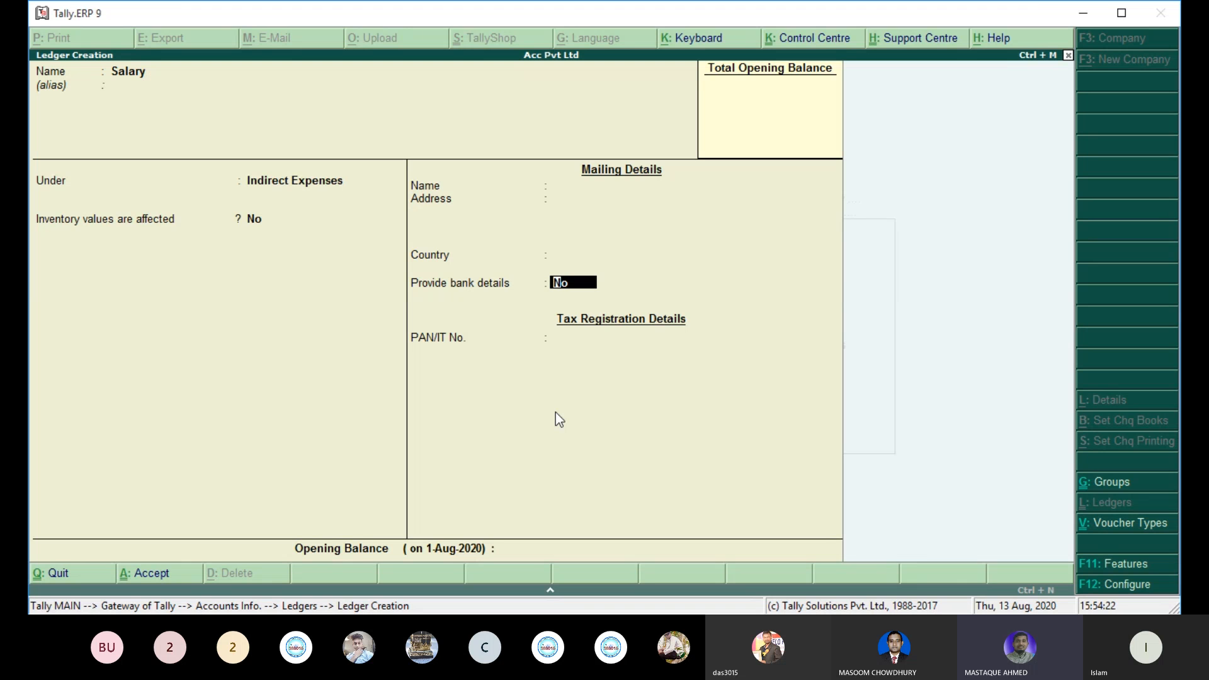
key("Return")
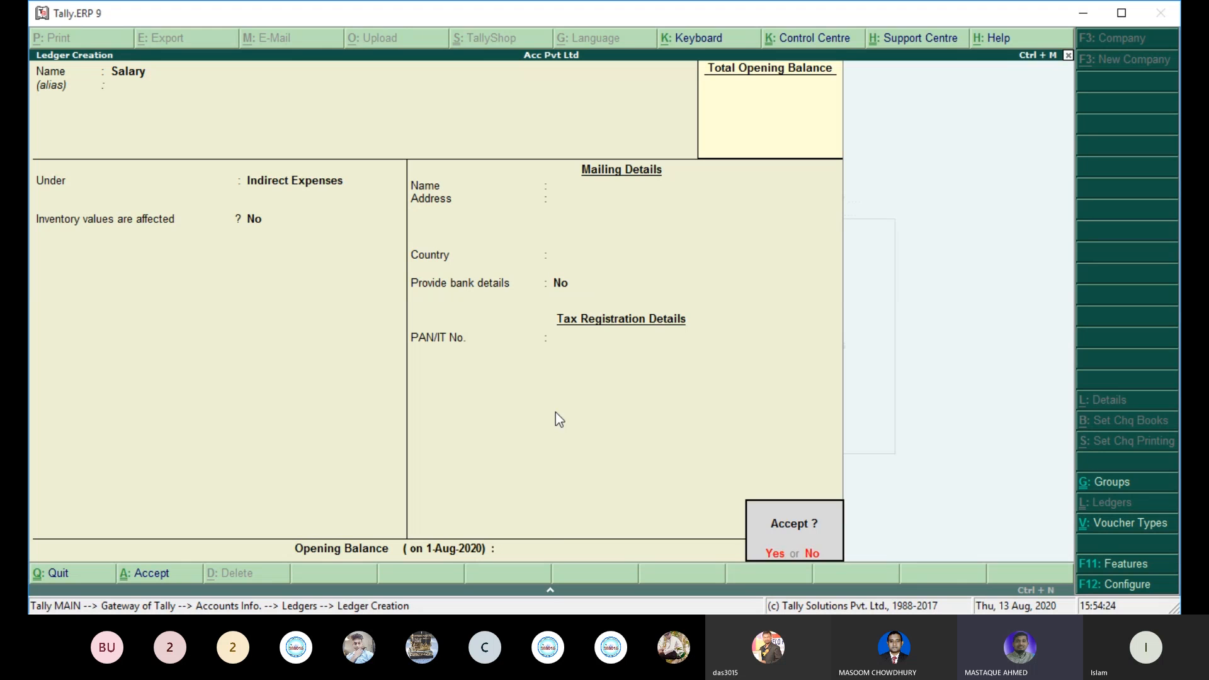
key("Return")
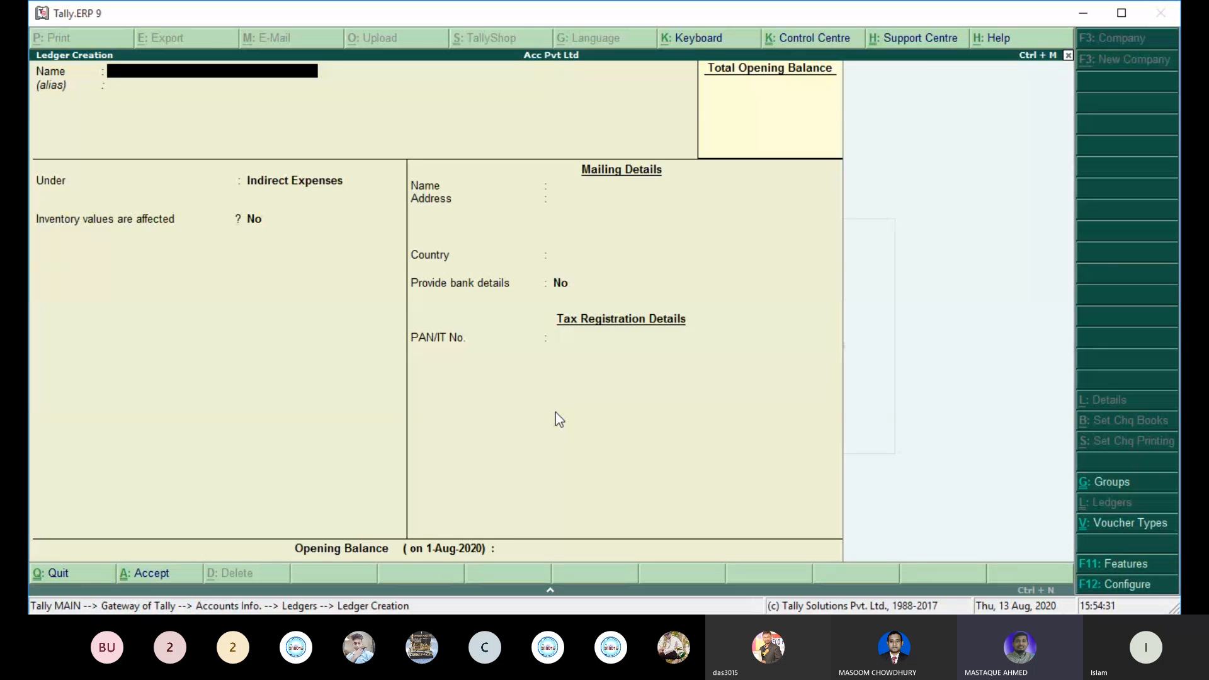
Step: Name the next new ledger Discount Received and place it under the Indirect Incomes group
type("Discount Recei")
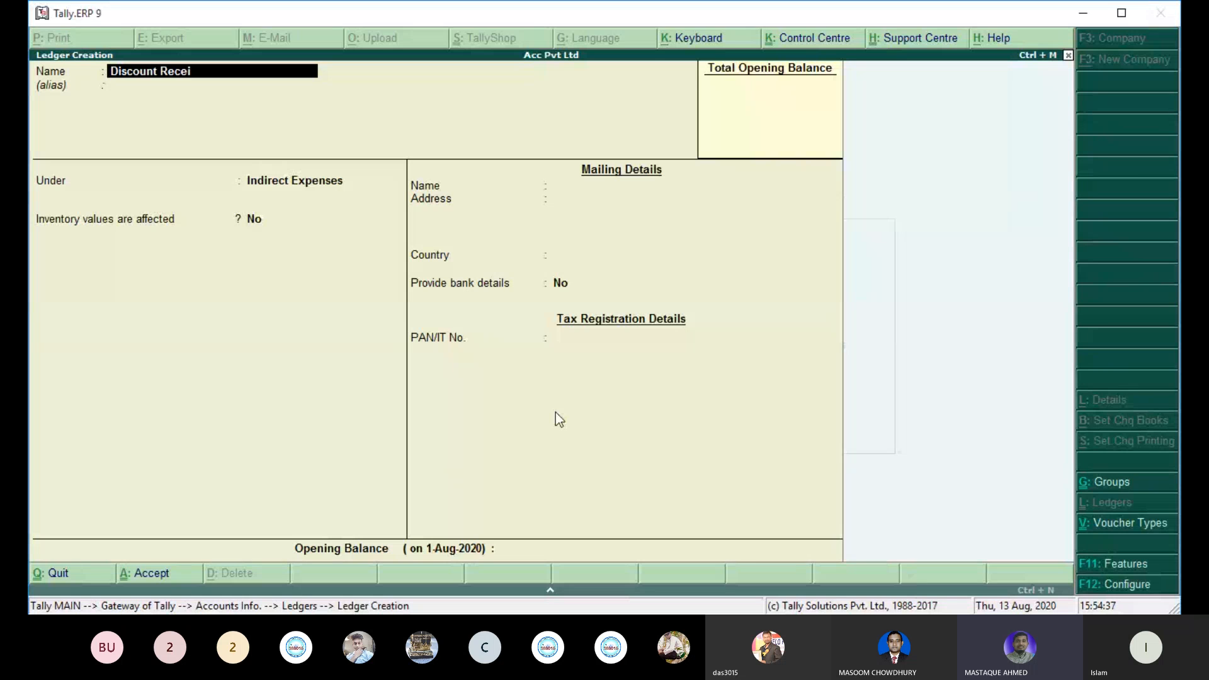
type("ved")
key("Return")
key("Return")
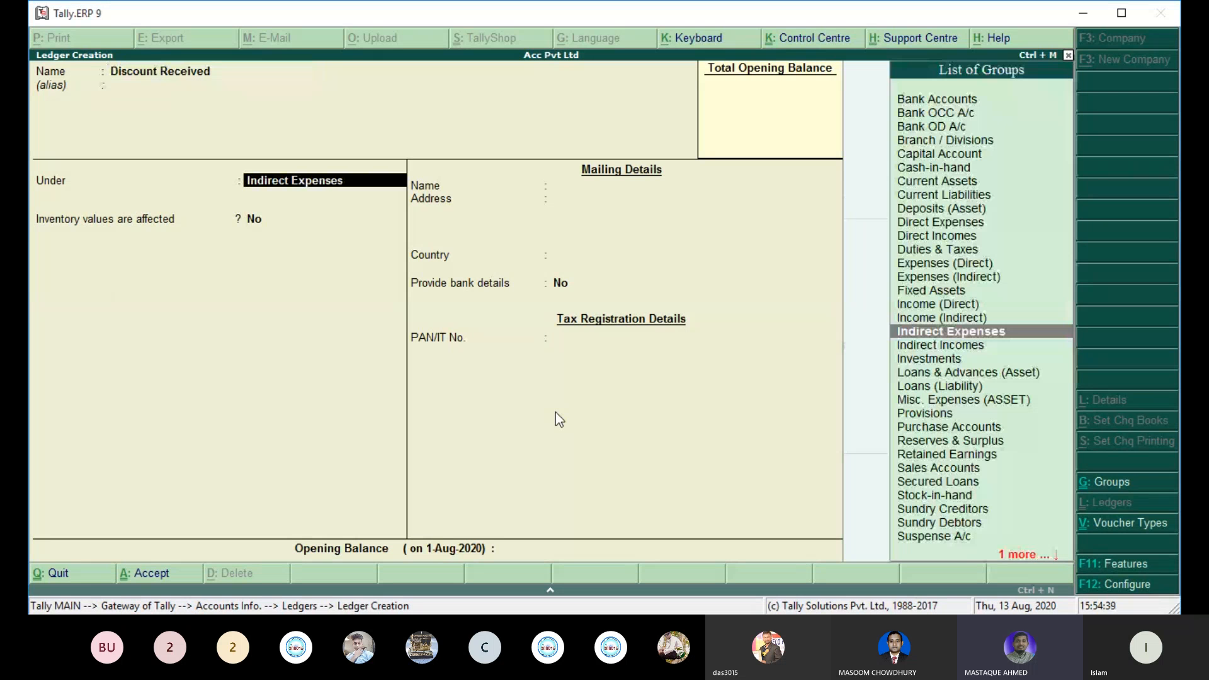
key("Return")
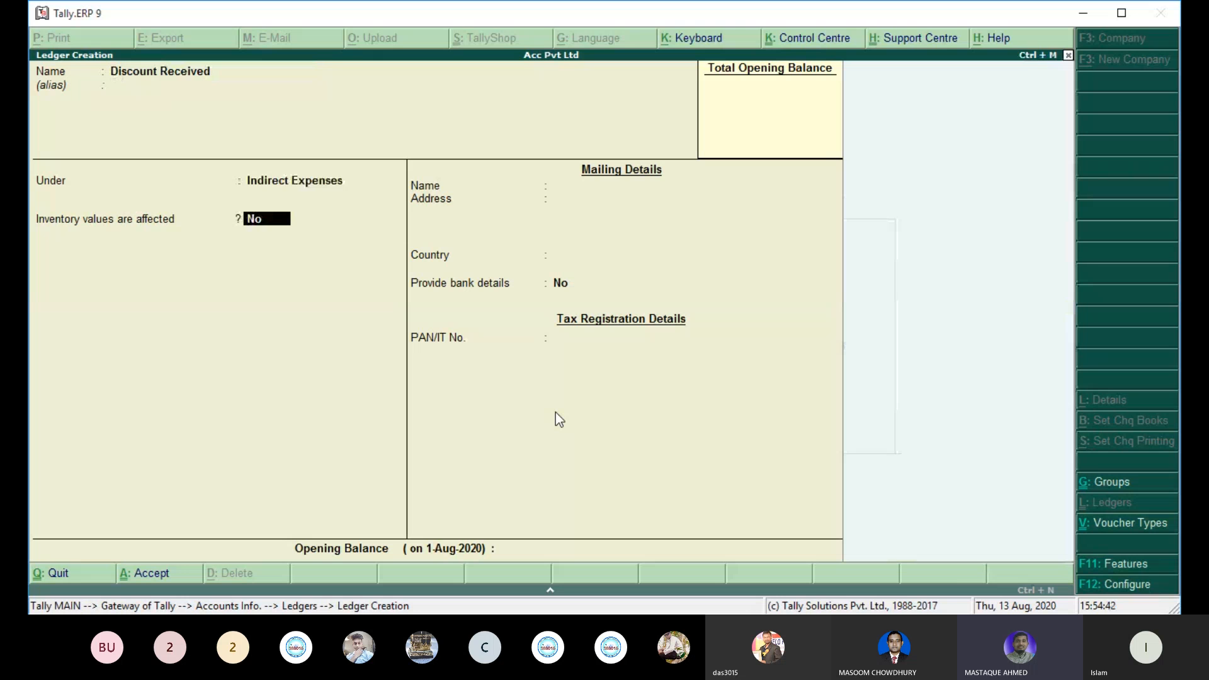
key("BackSpace")
type("Ind")
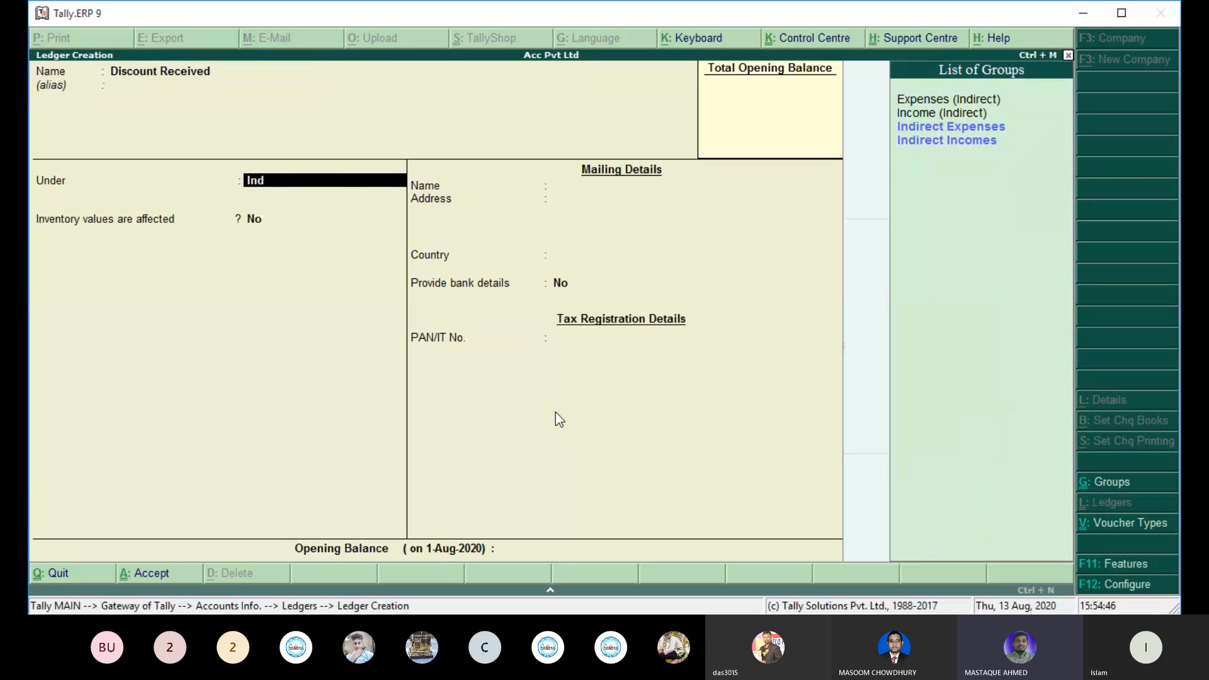
key("Down")
key("Down")
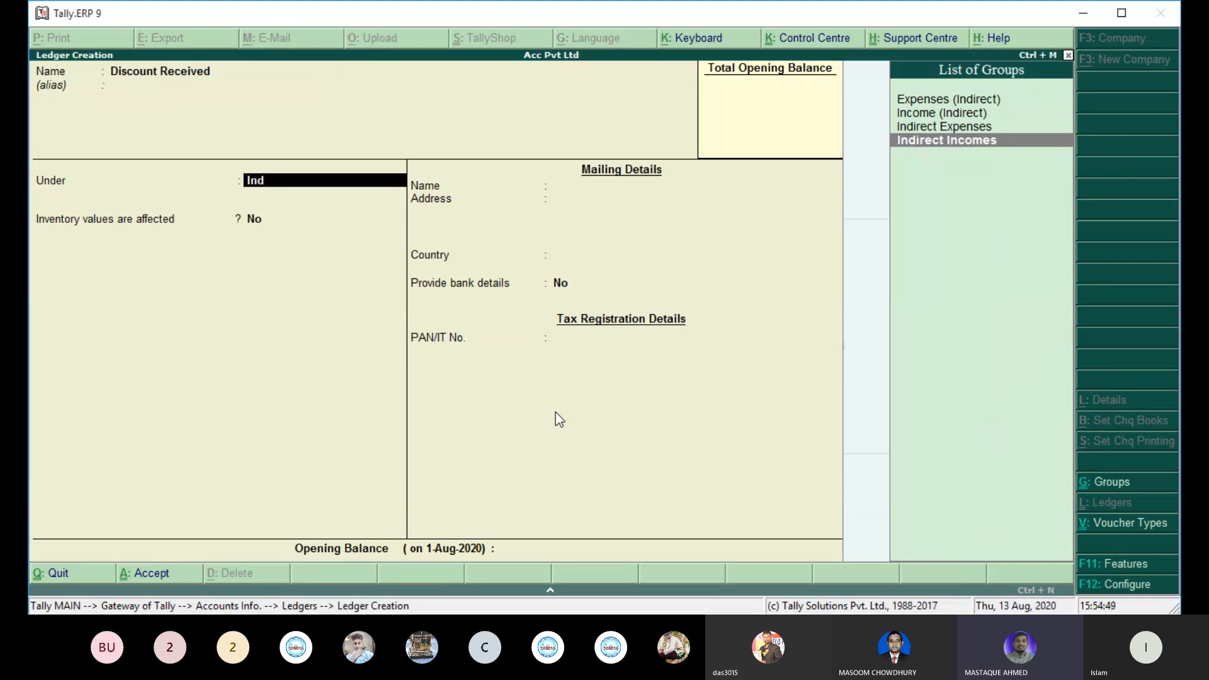
key("Return")
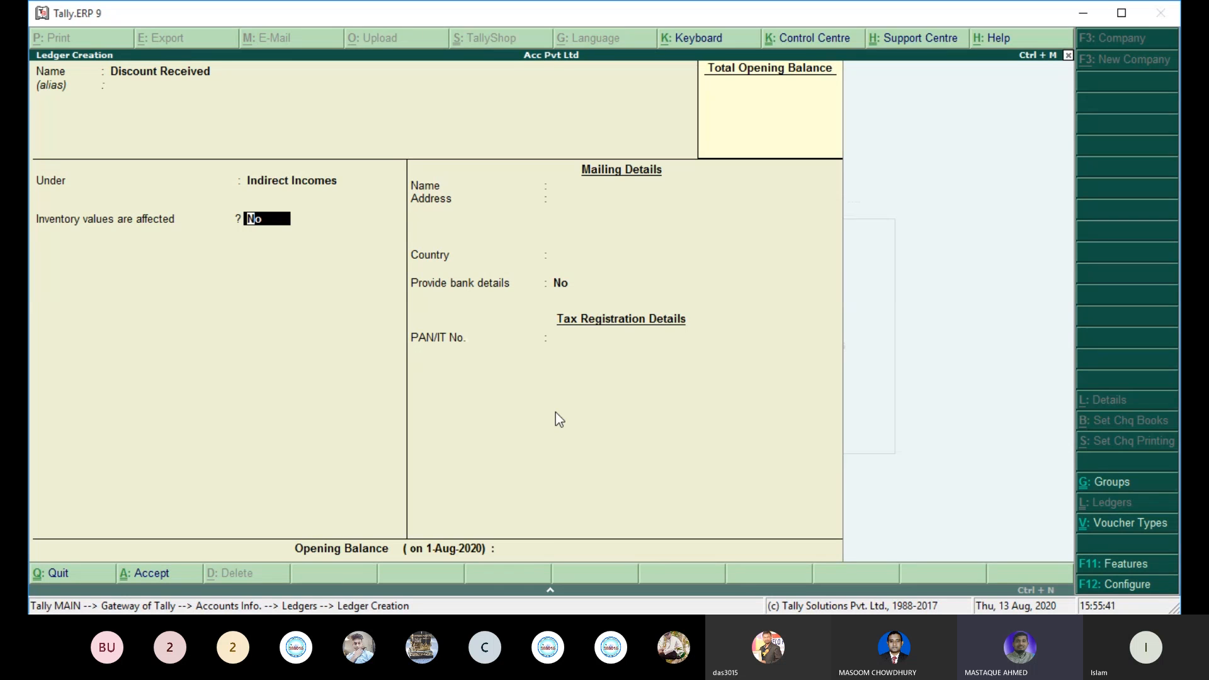
Step: Keep inventory values and bank details at No, leave the opening balance empty, and save the Discount Received ledger
key("Return")
key("Return")
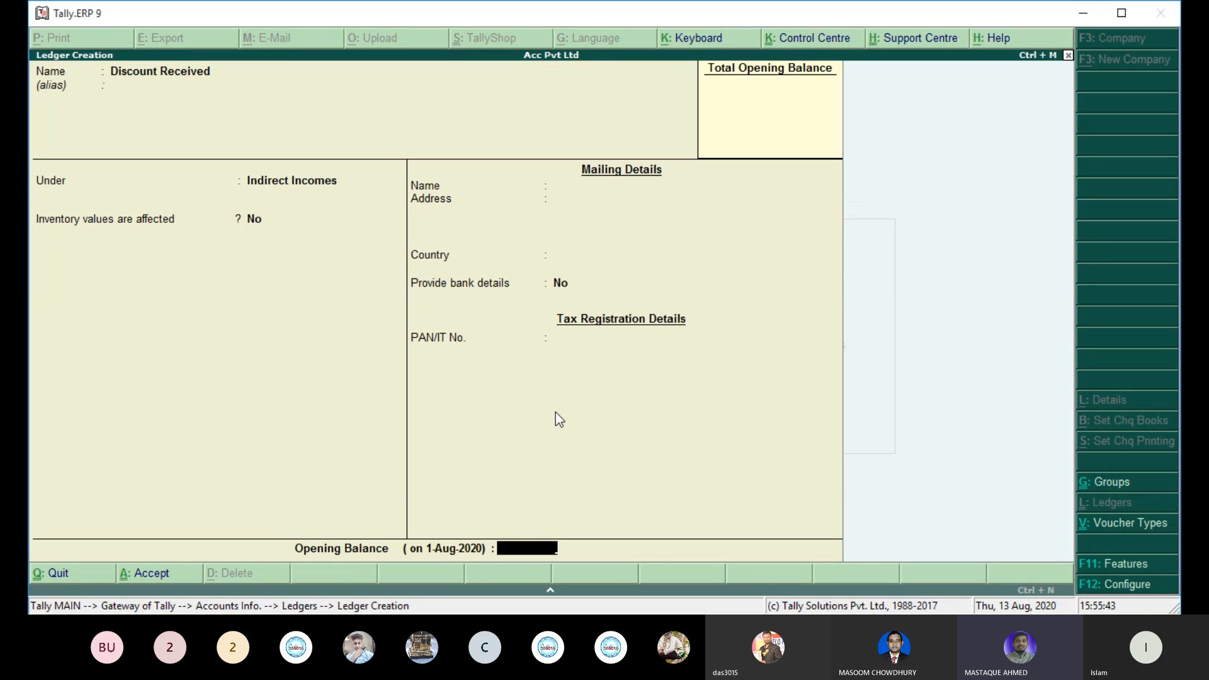
key("Return")
key("Return")
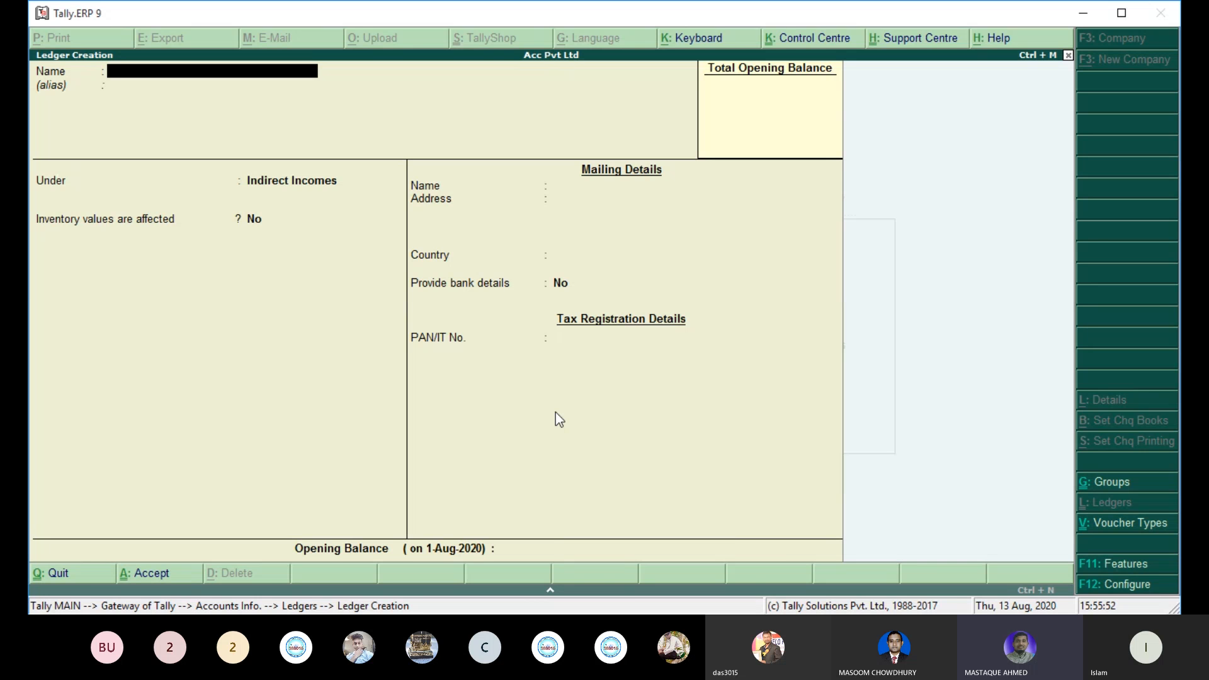
Step: Quit ledger creation and return to the Gateway of Tally main screen, keeping the program open
key("Escape")
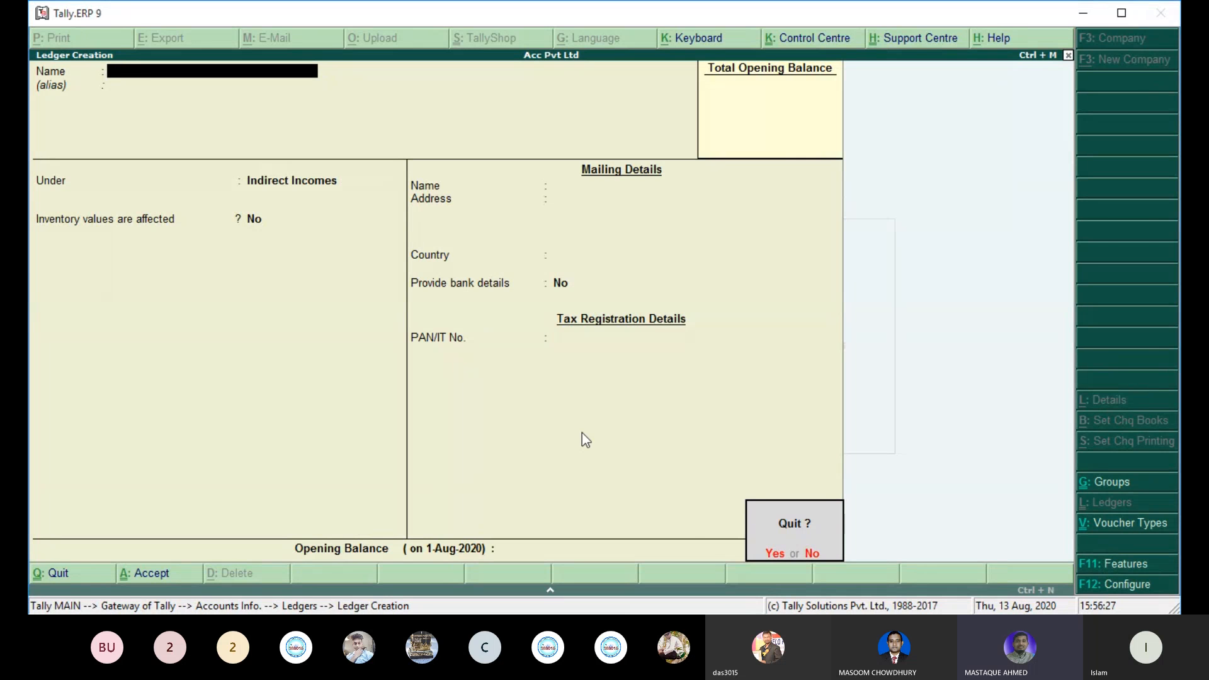
key("Return")
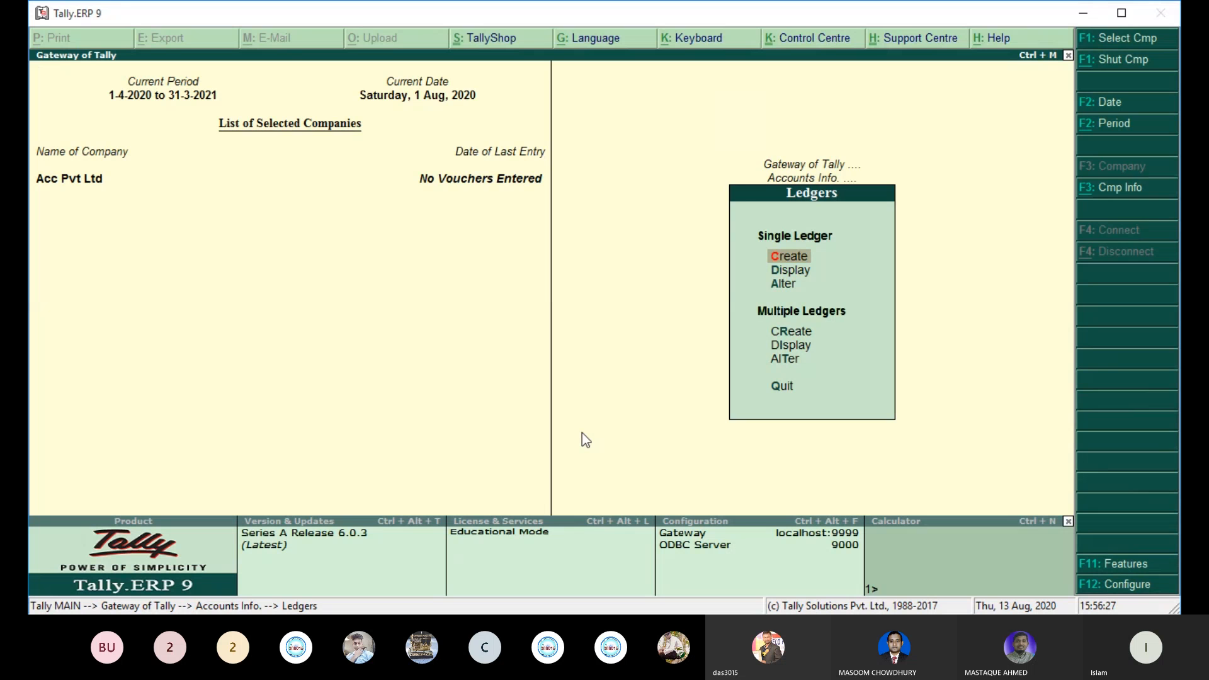
key("Escape")
key("Escape")
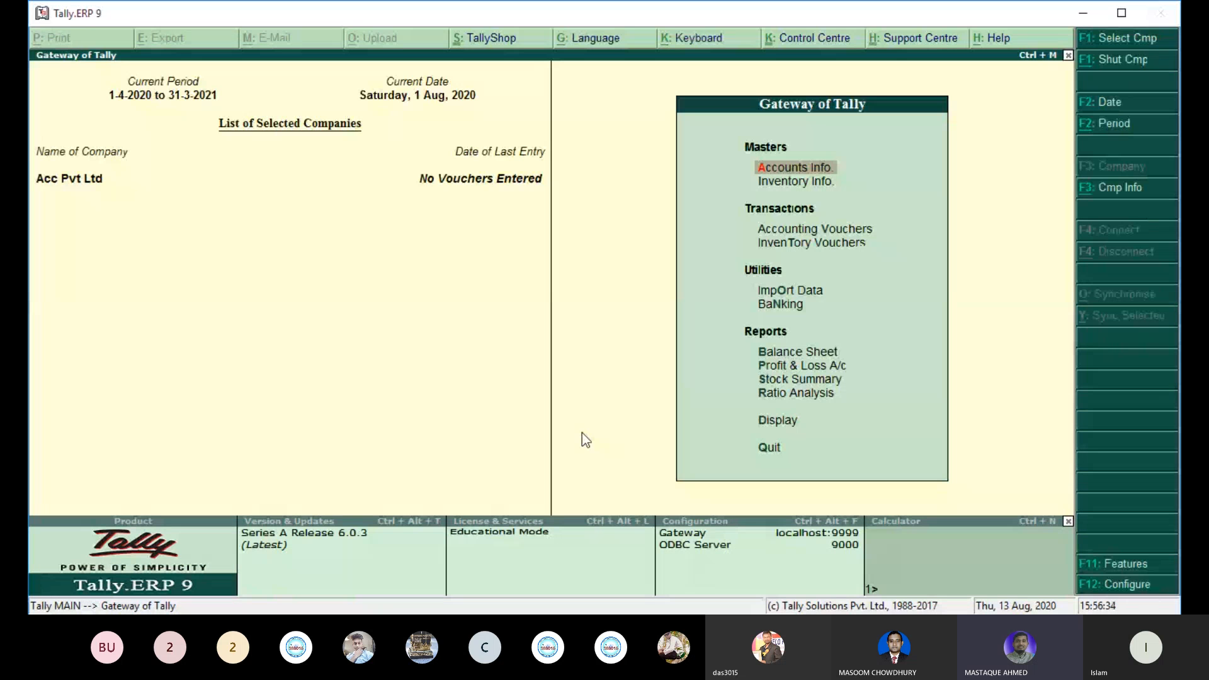
key("Escape")
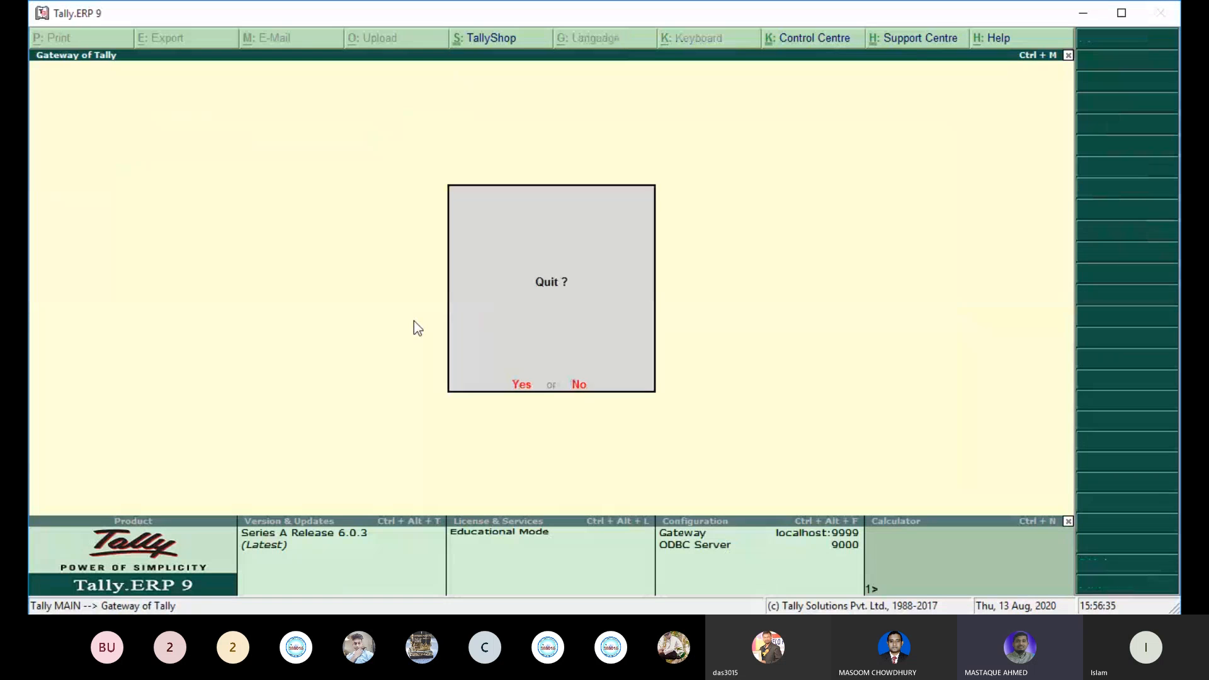
key("Escape")
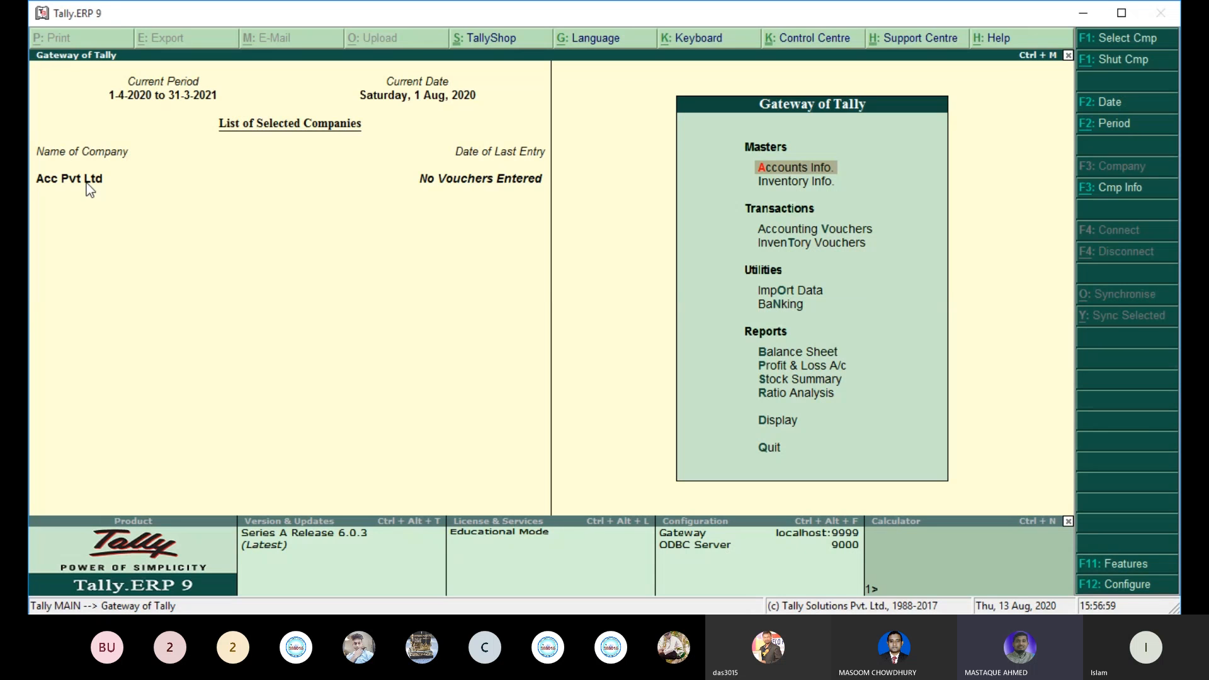
Step: Open the ledger masters from the accounts masters, view the blank single-ledger creation form, and quit it without creating a ledger
left_click(878, 170)
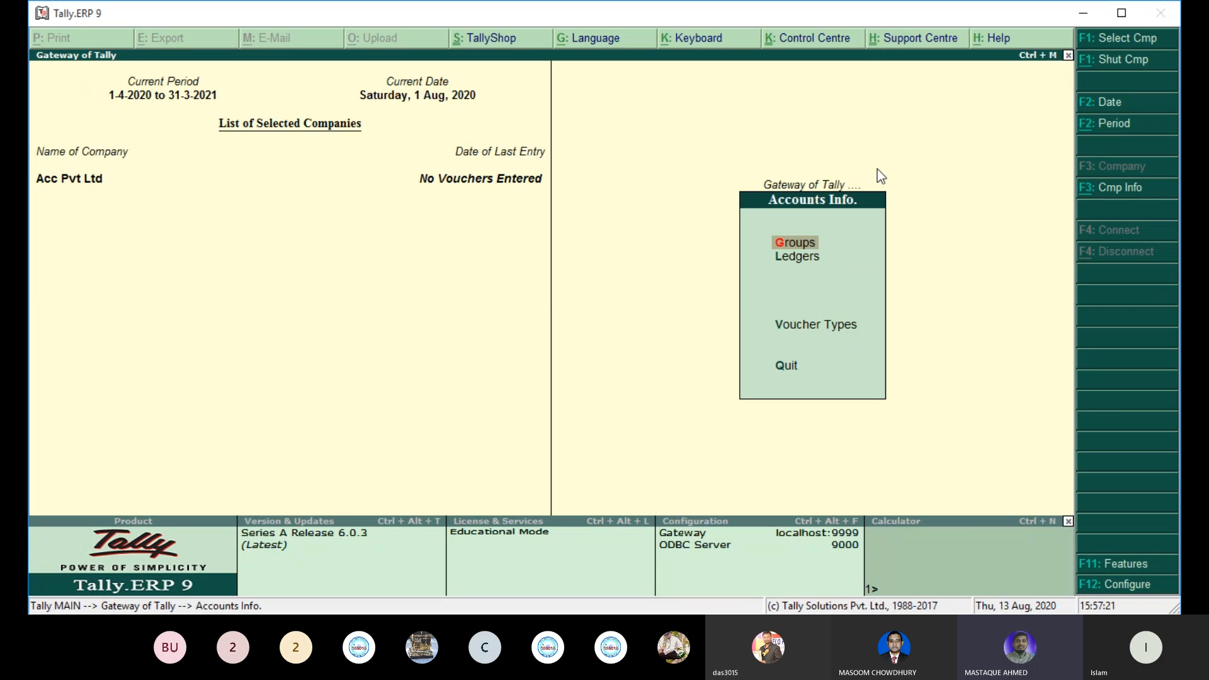
key("Down")
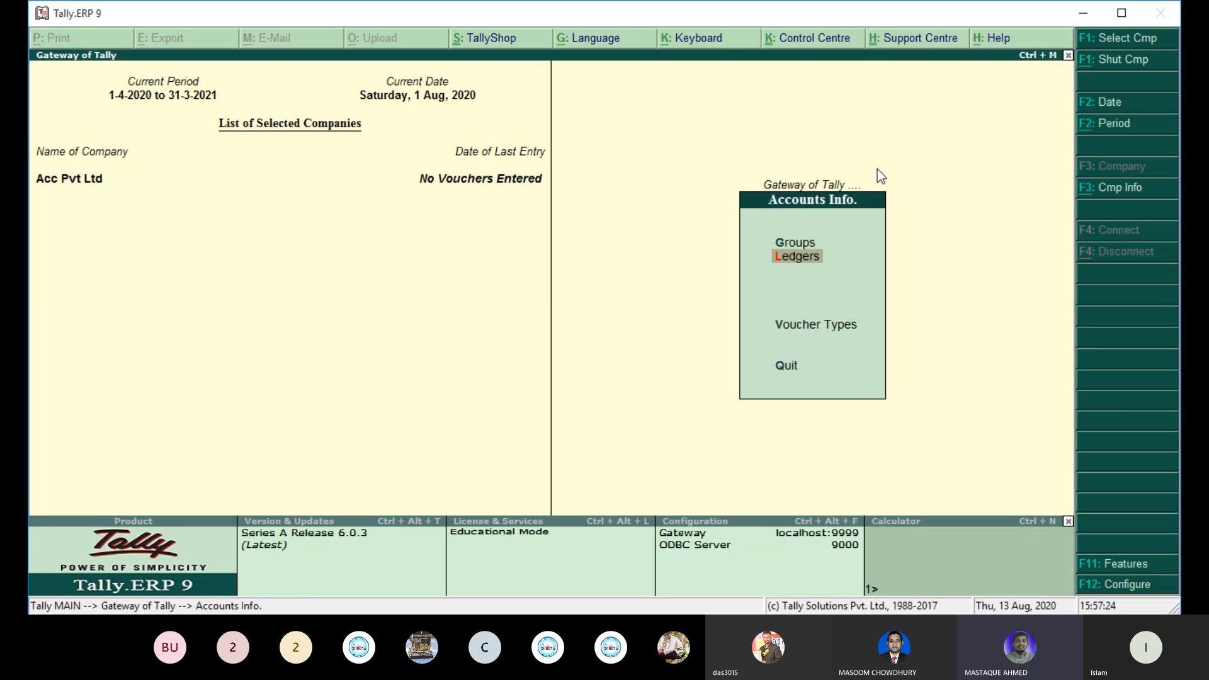
key("Return")
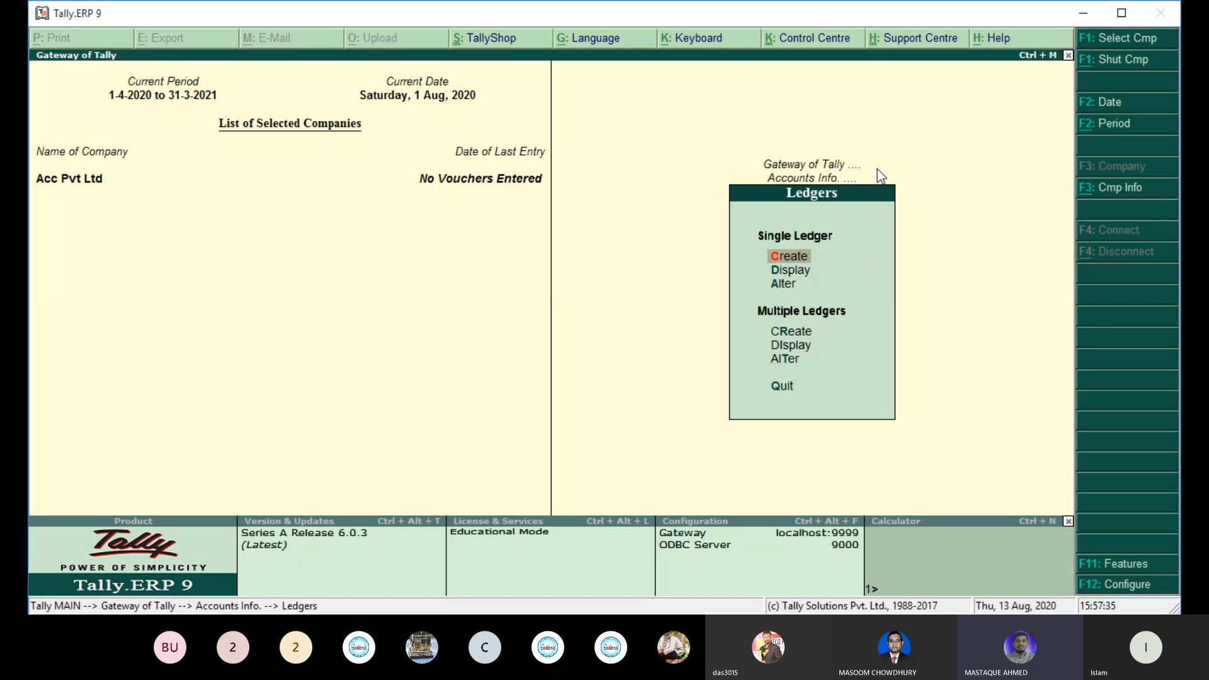
key("Return")
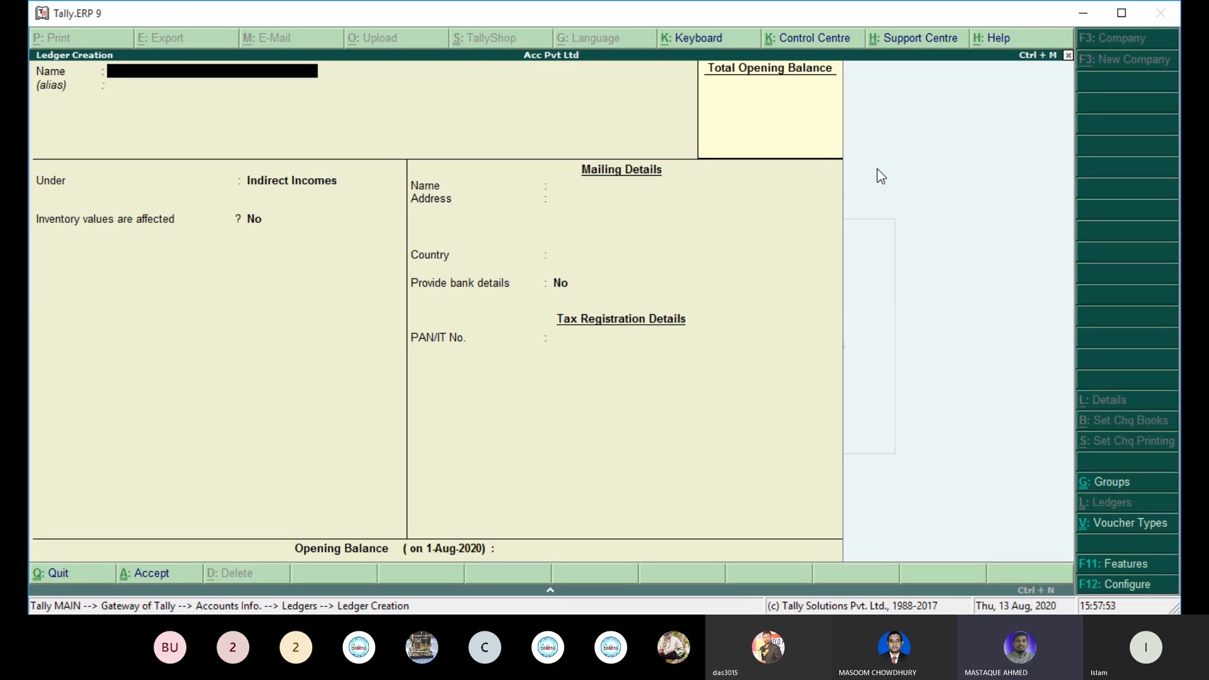
key("Escape")
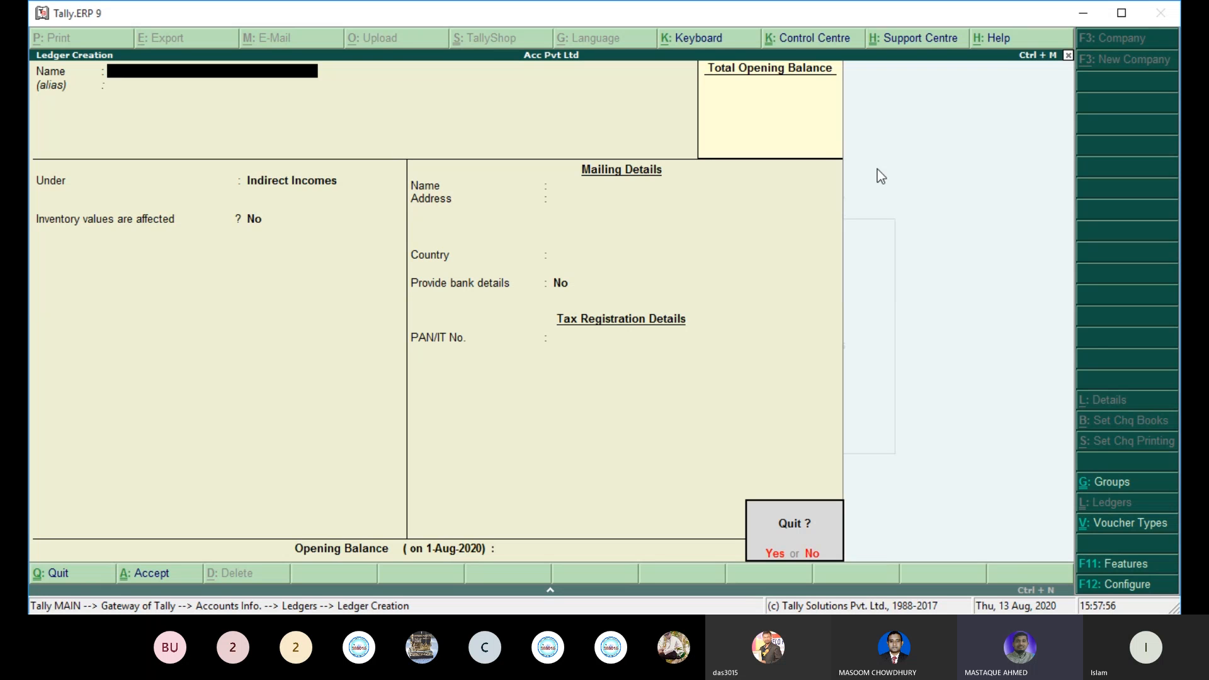
key("Return")
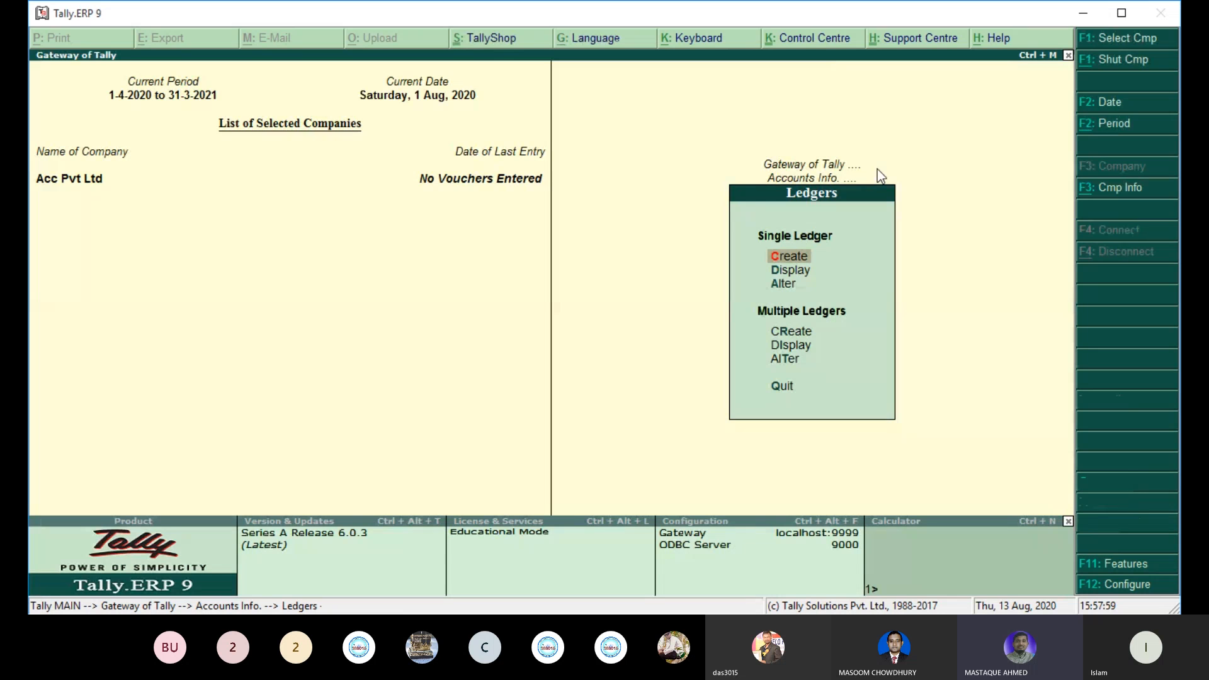
Step: Examine the company's ledgers from Cash through W H O in the single-ledger display list, and return to the Gateway of Tally
key("Down")
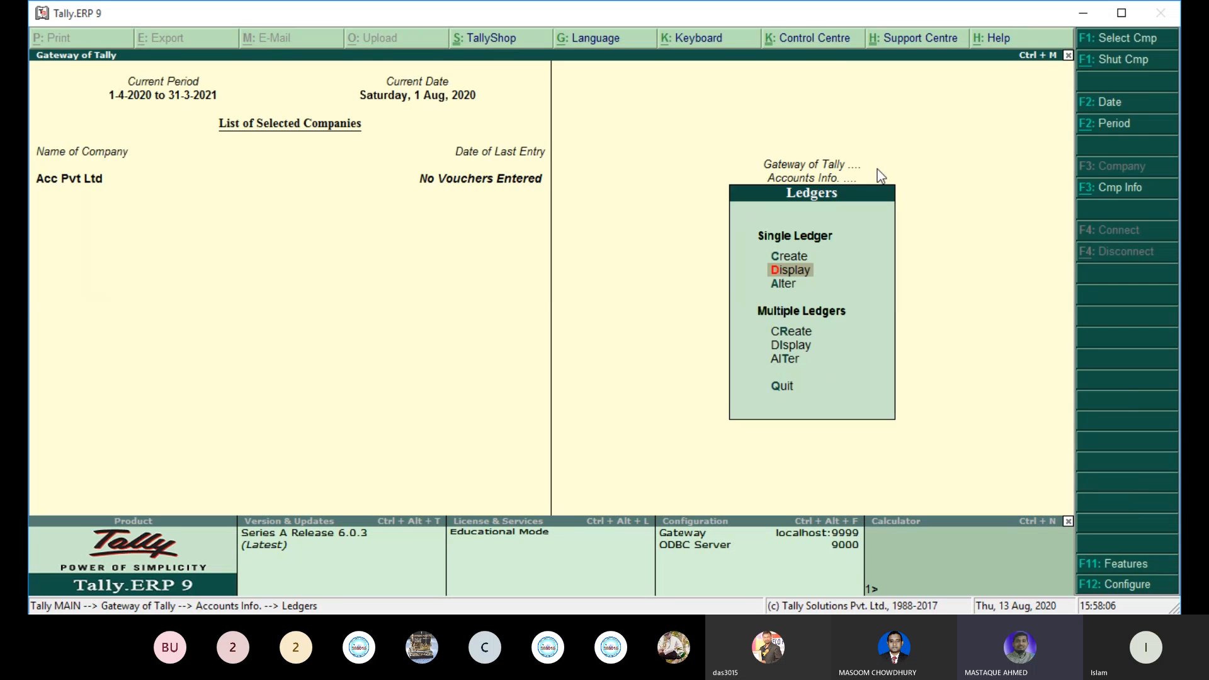
key("Return")
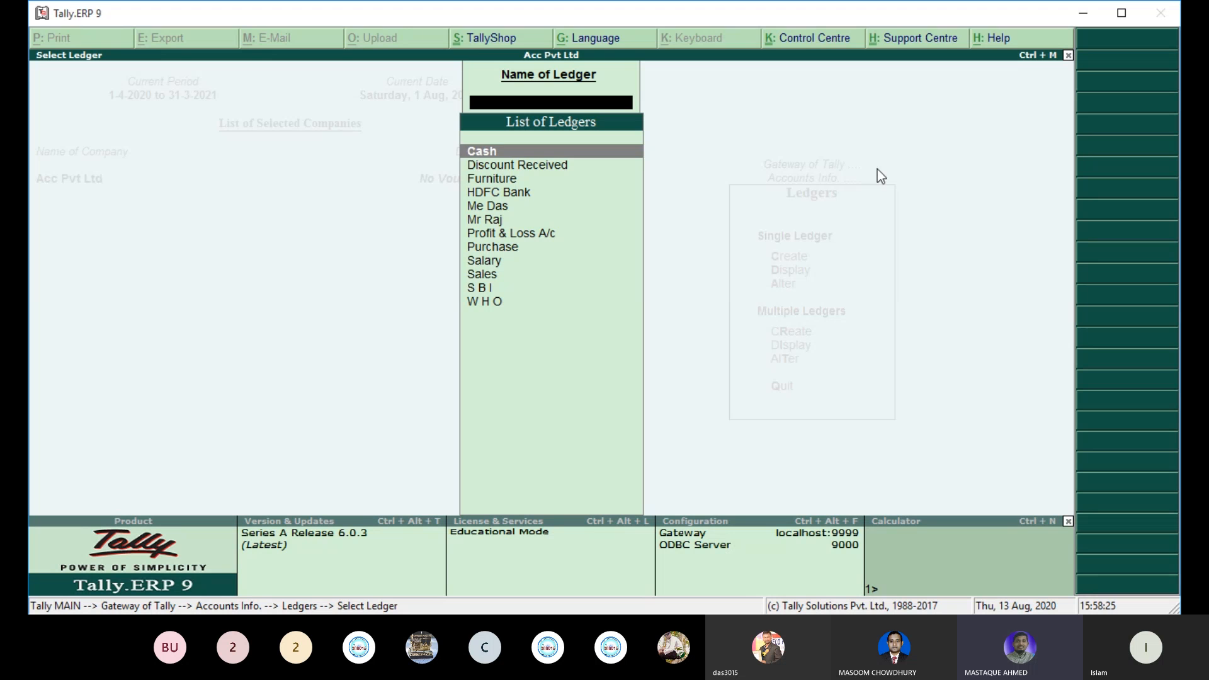
key("Down")
key("Down")
key("Down")
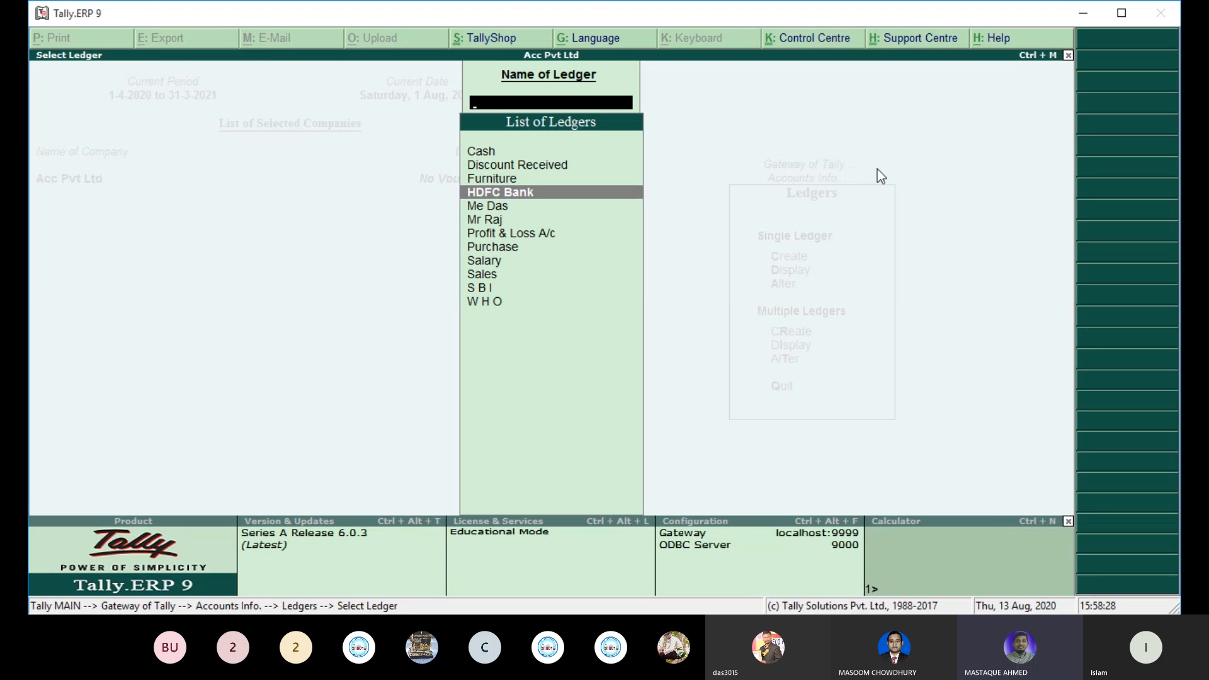
key("Down")
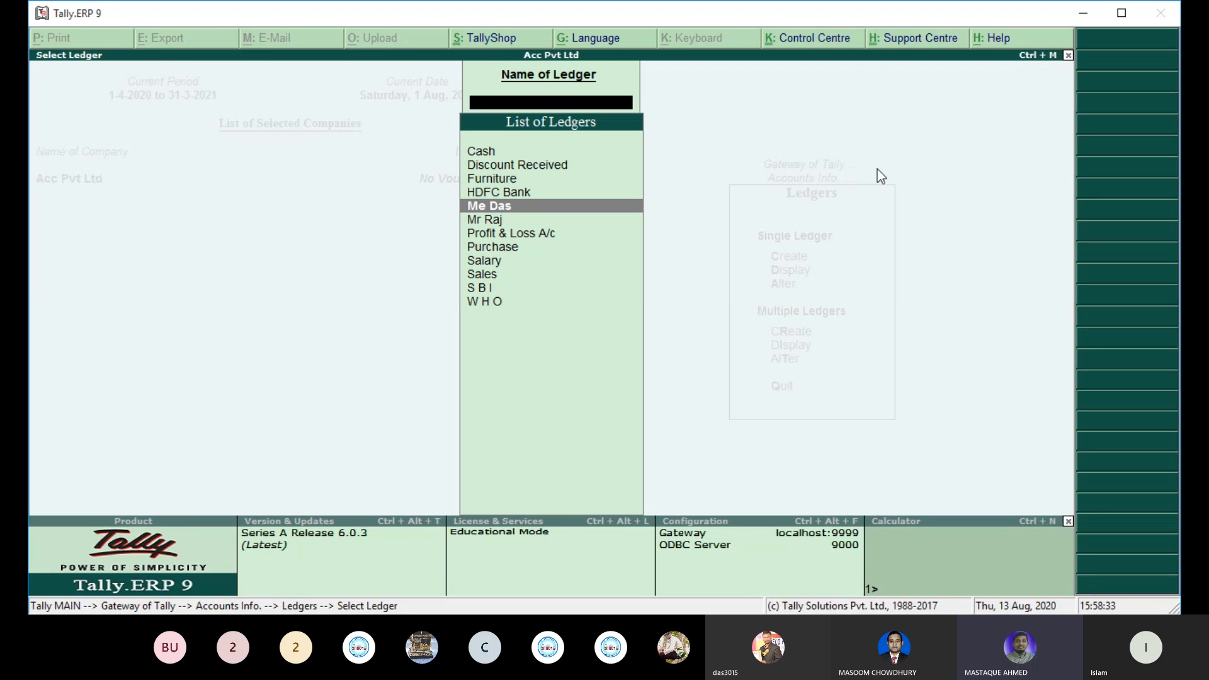
key("Down")
key("Up")
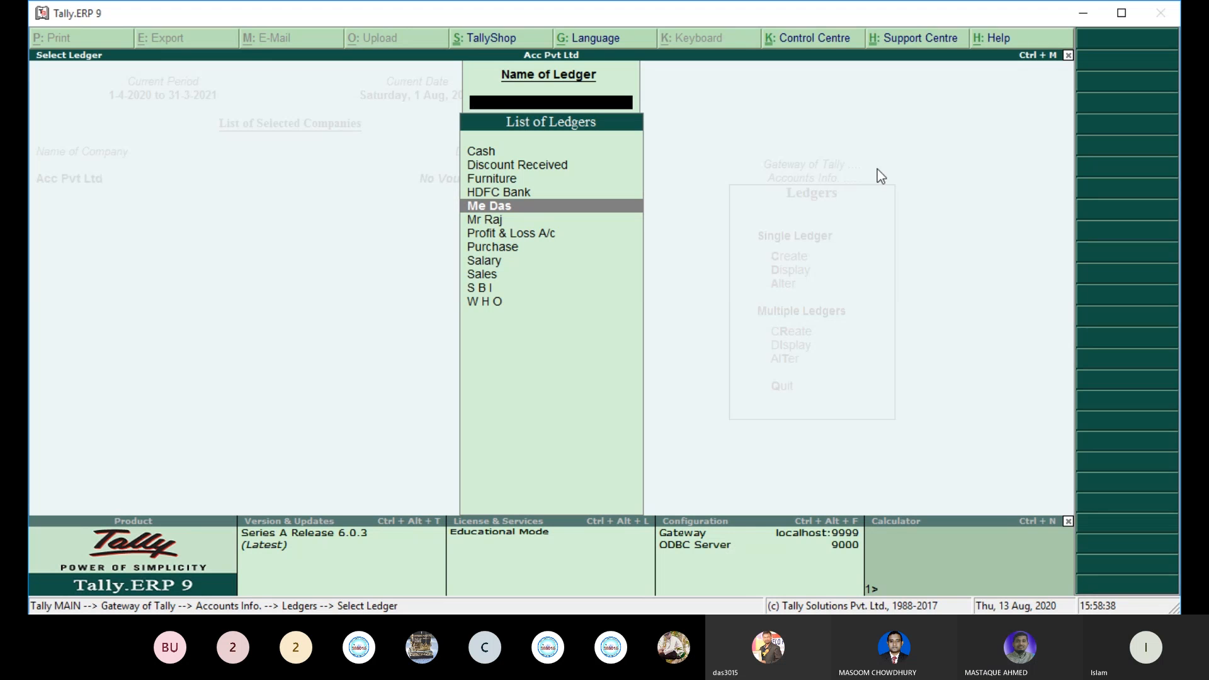
key("Down")
key("Down")
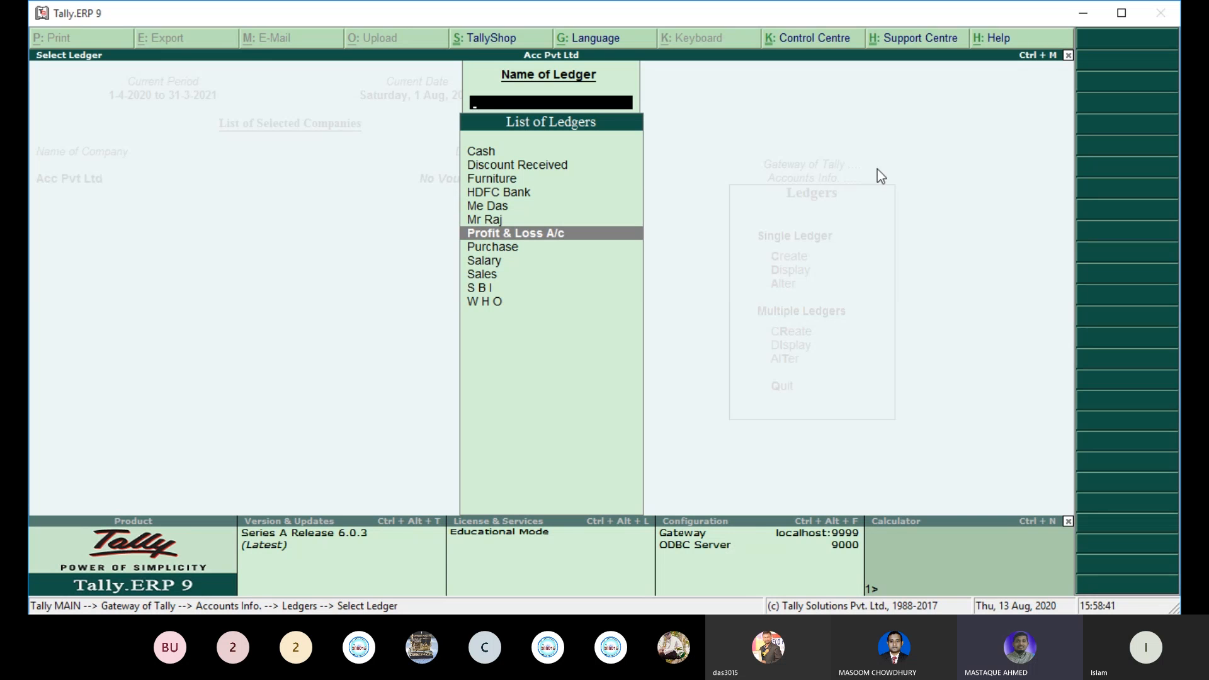
key("Up")
key("Up")
key("Up")
key("Up")
key("Up")
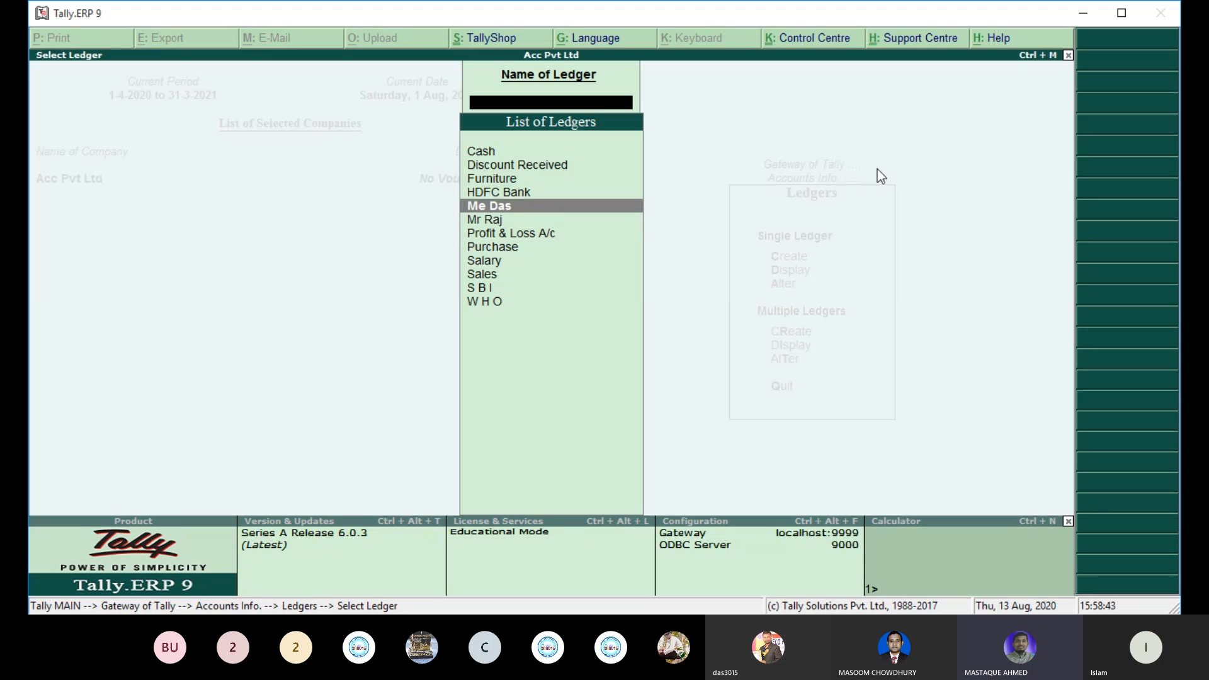
key("Up")
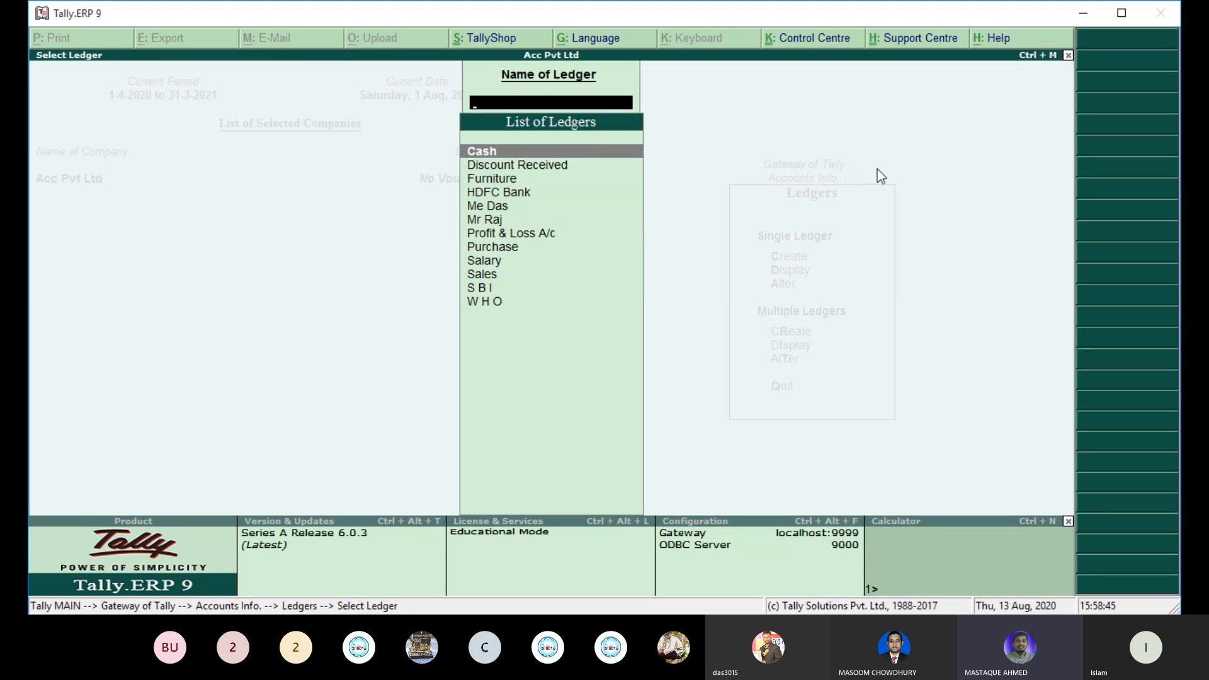
key("Down")
key("Down")
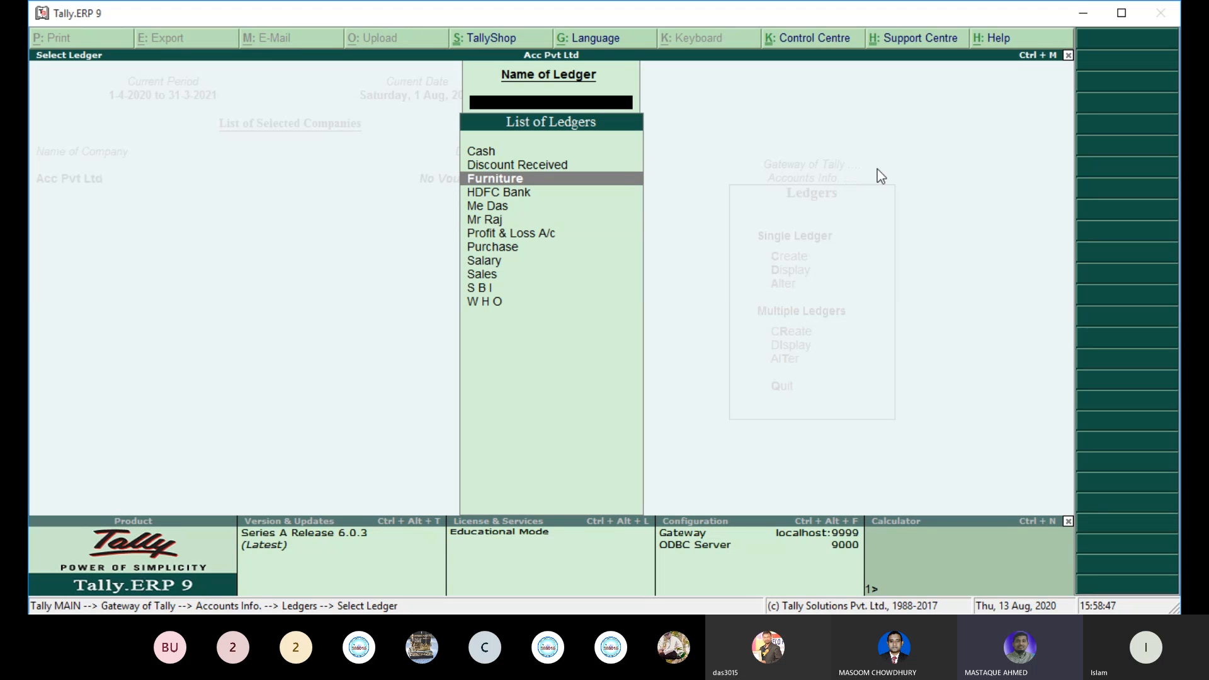
key("Down")
key("Down")
key("Down")
key("Down")
key("Down")
key("Down")
key("Down")
key("Down")
key("Down")
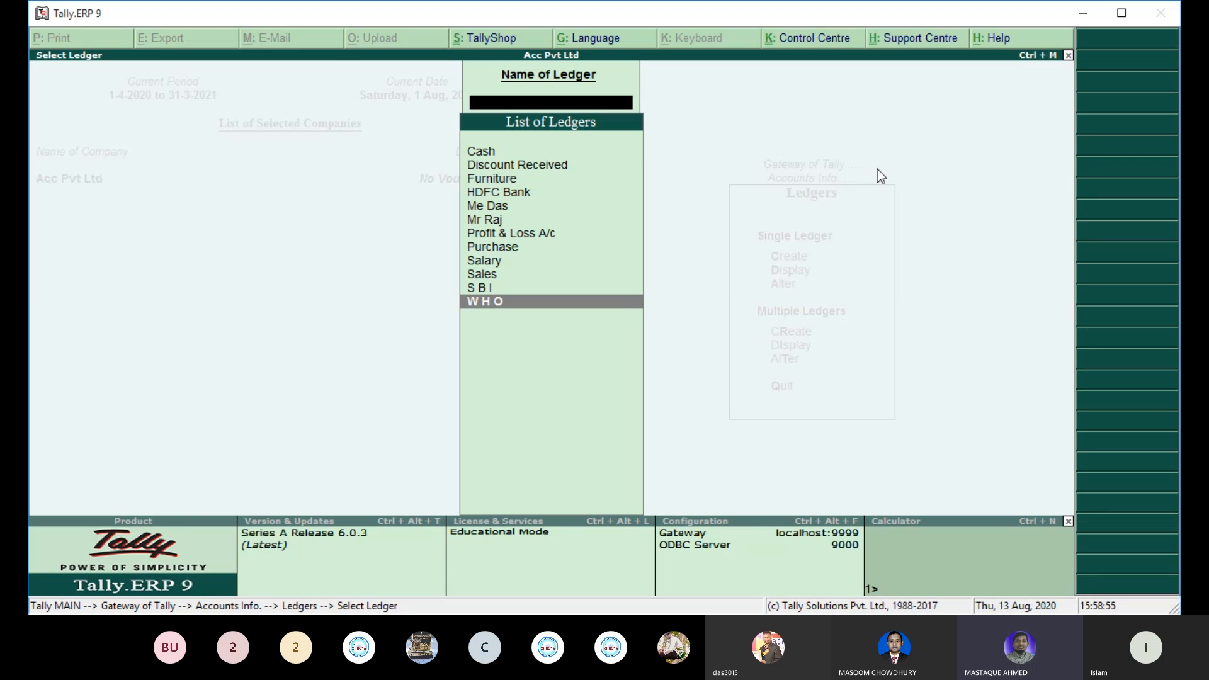
key("Up")
key("Up")
key("Up")
key("Up")
key("Up")
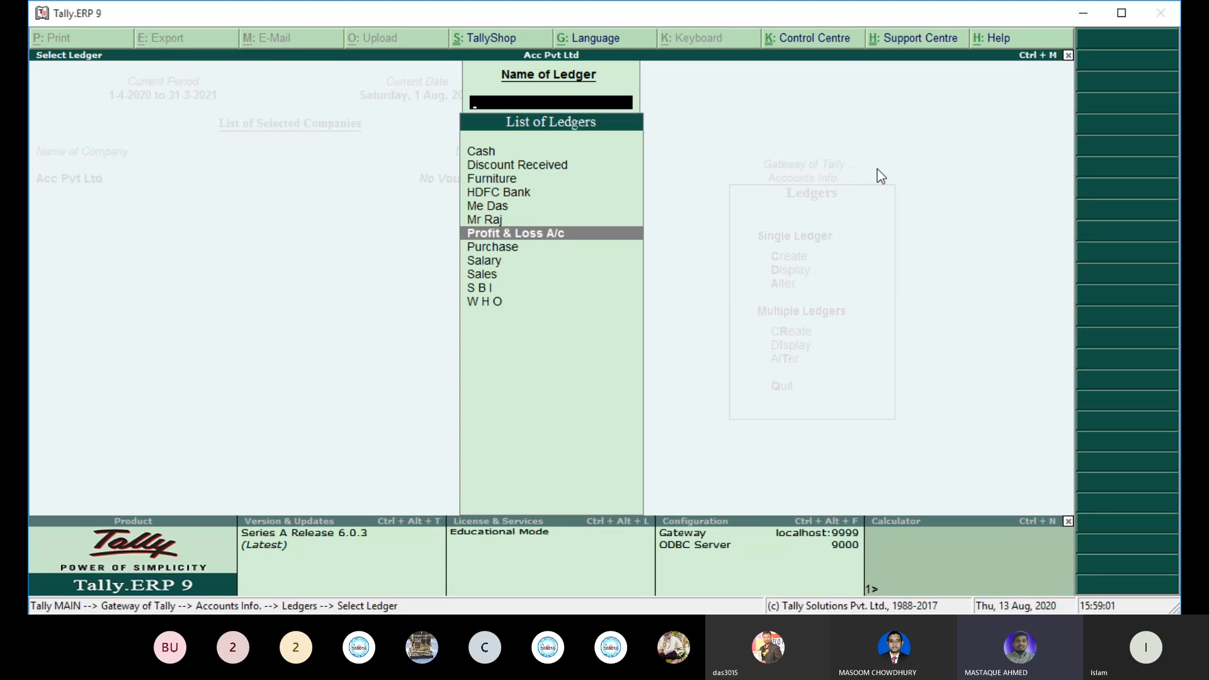
key("Up")
key("Up")
key("Up")
key("Up")
key("Up")
key("Up")
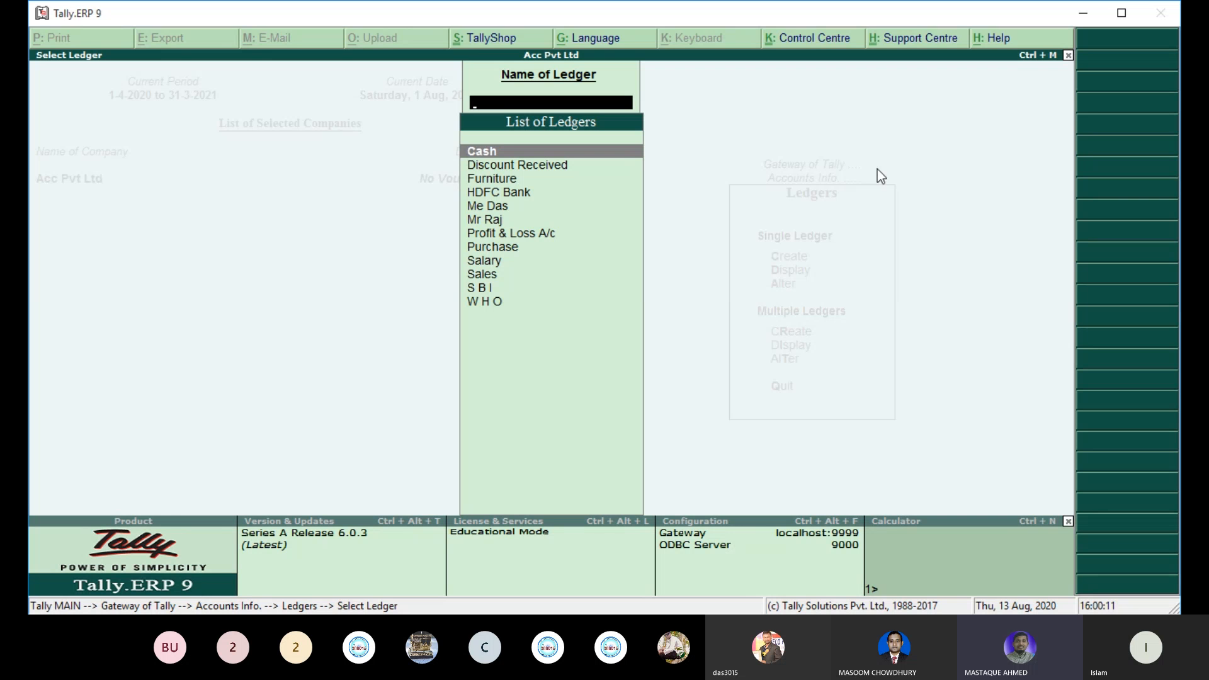
key("Escape")
key("Escape")
key("Escape")
key("Escape")
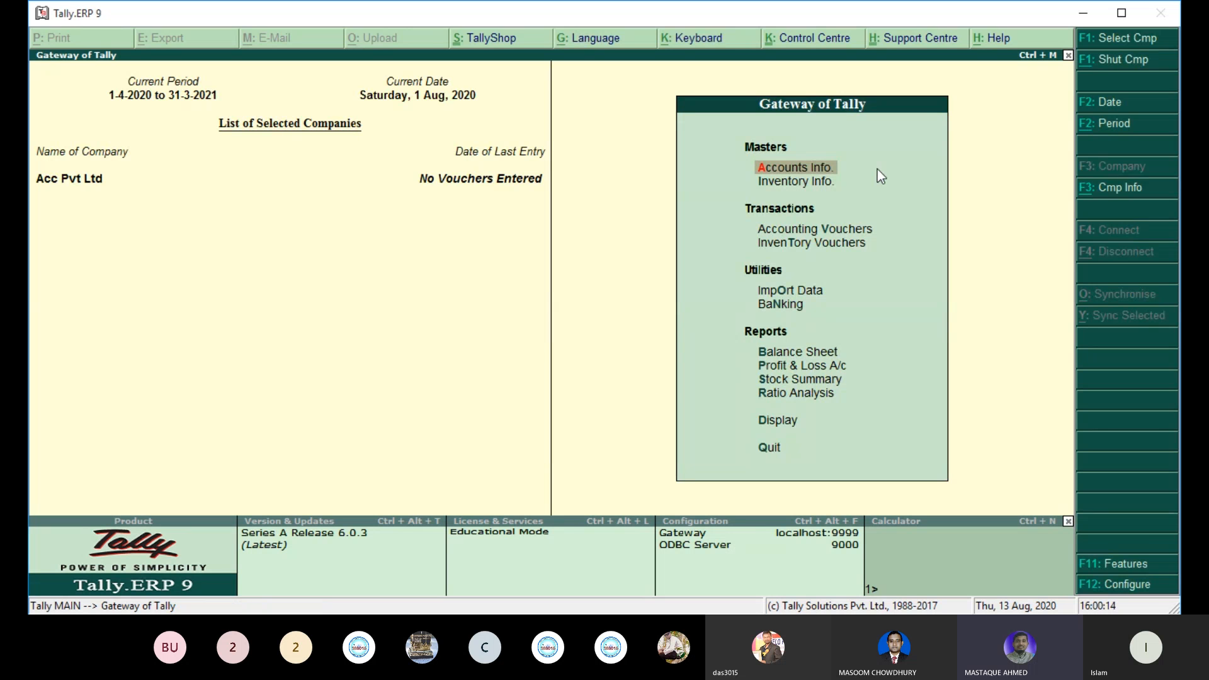
Step: Reopen the single-ledger display list through the accounts and ledger masters, and close it without opening any ledger
key("Return")
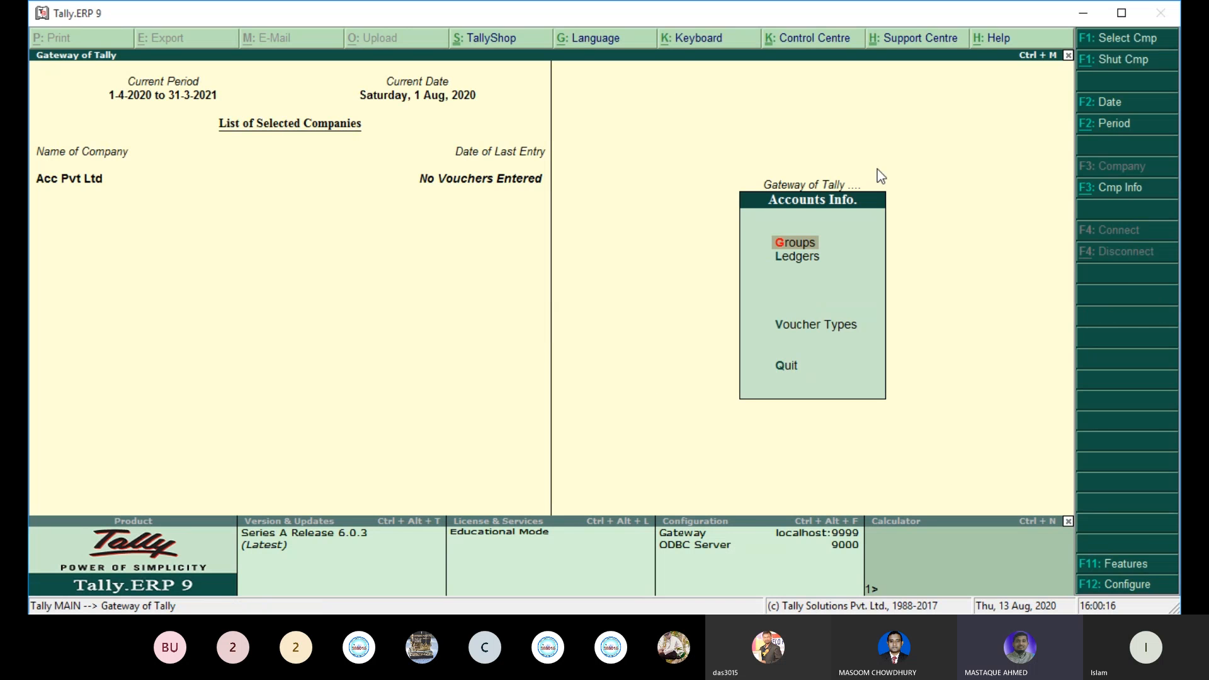
key("Down")
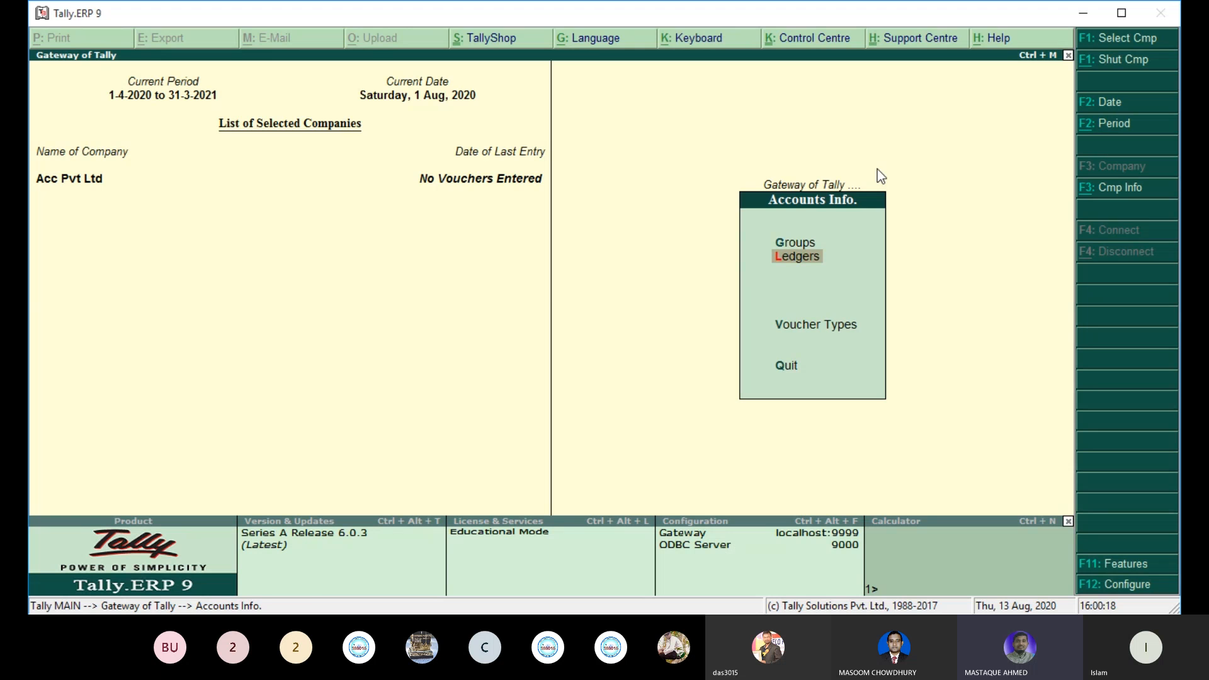
key("Return")
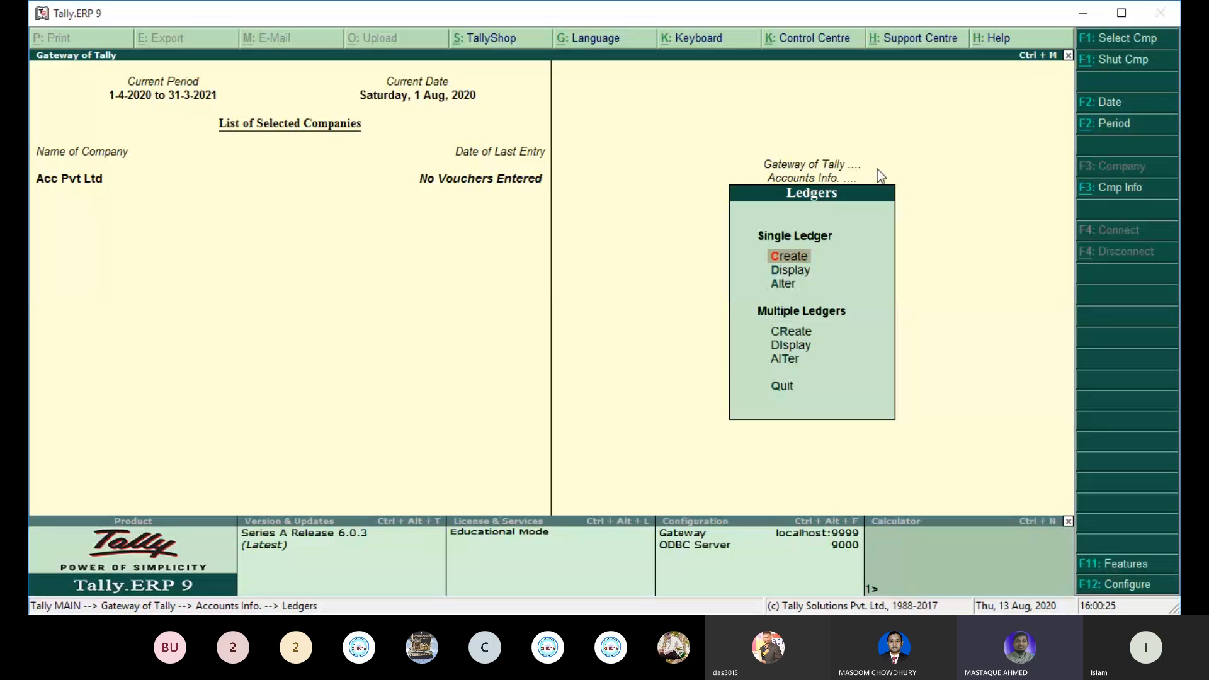
key("Down")
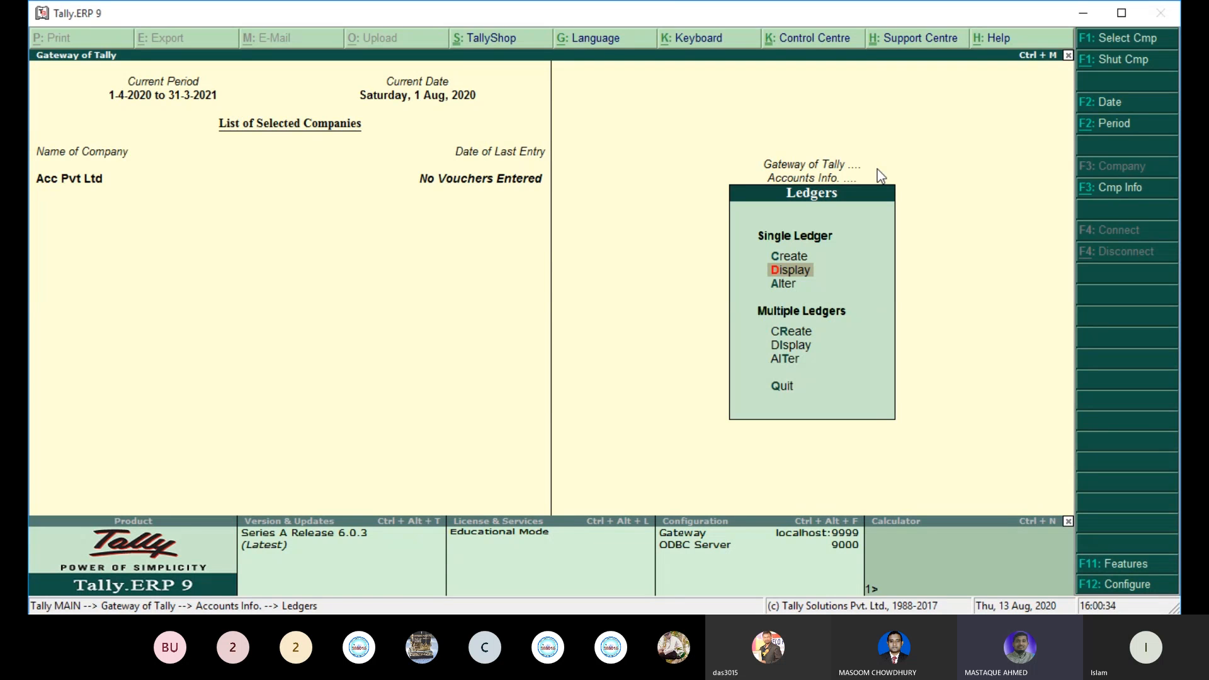
key("Return")
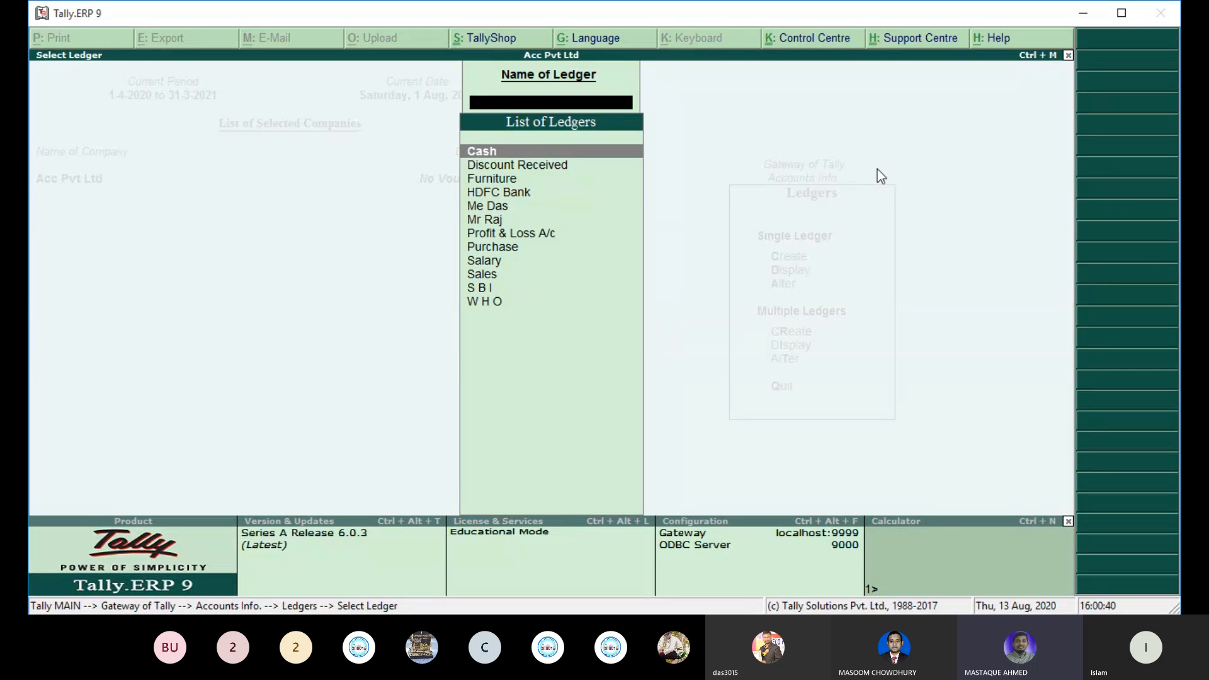
key("Escape")
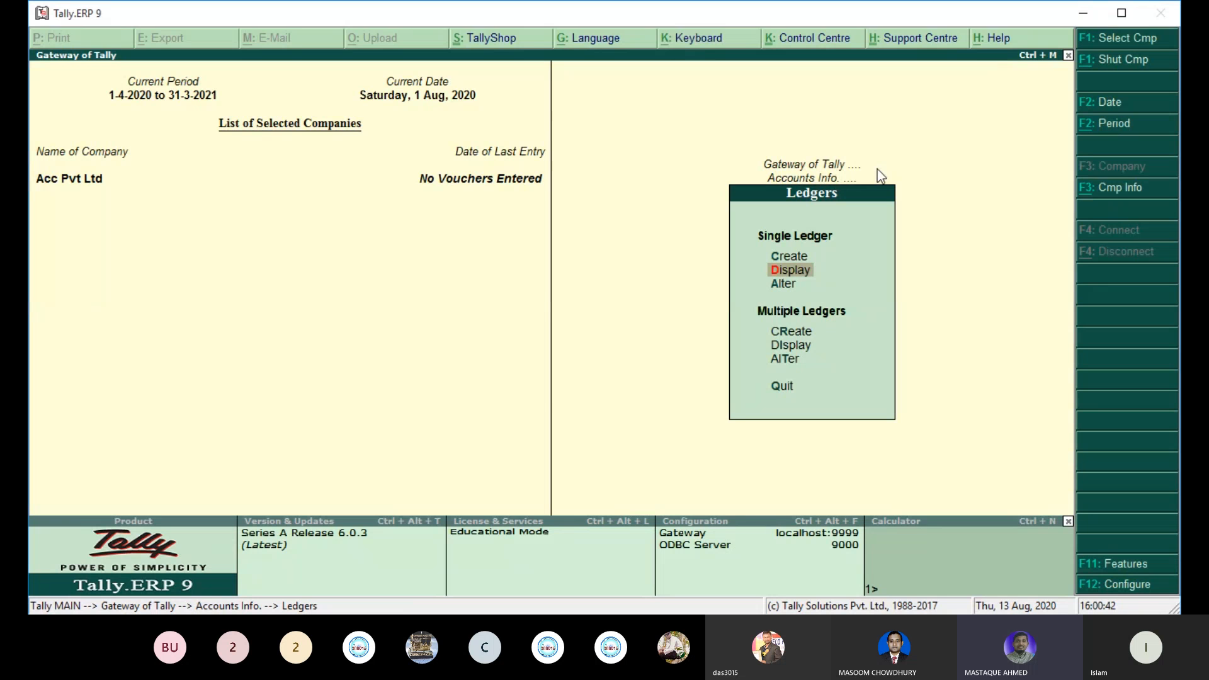
Step: Open the misspelled party ledger listed below HDFC Bank for single-ledger alteration, and correct the title in its name to Mr
key("Down")
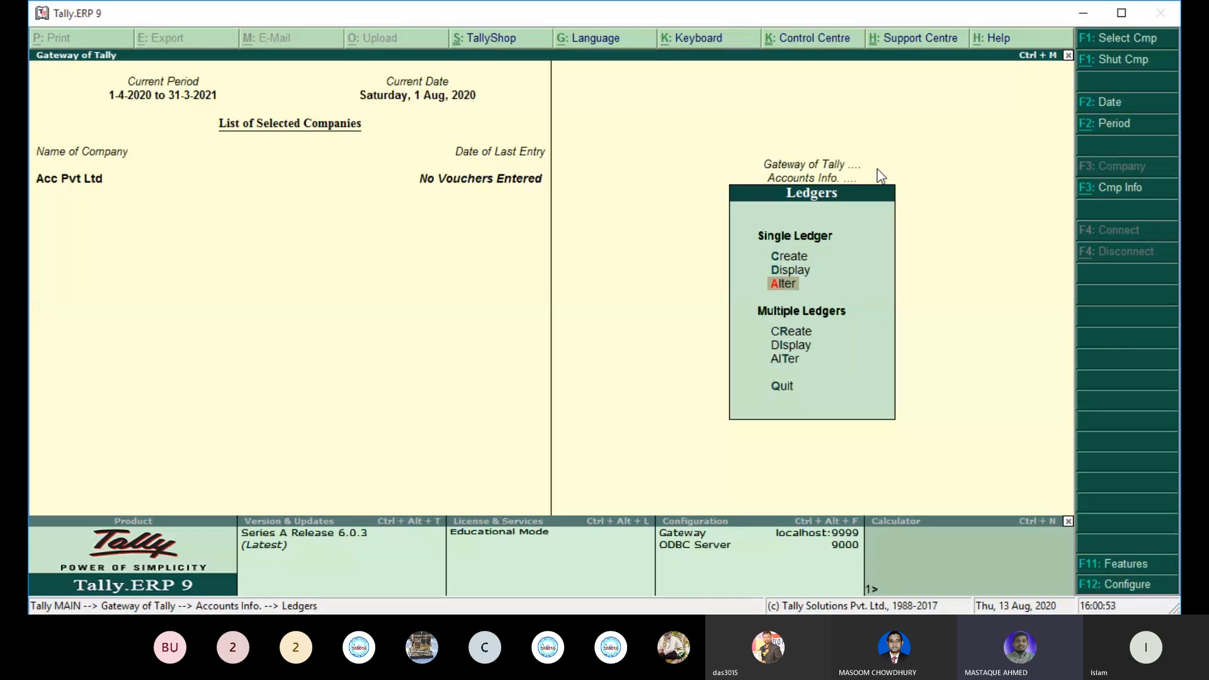
key("Return")
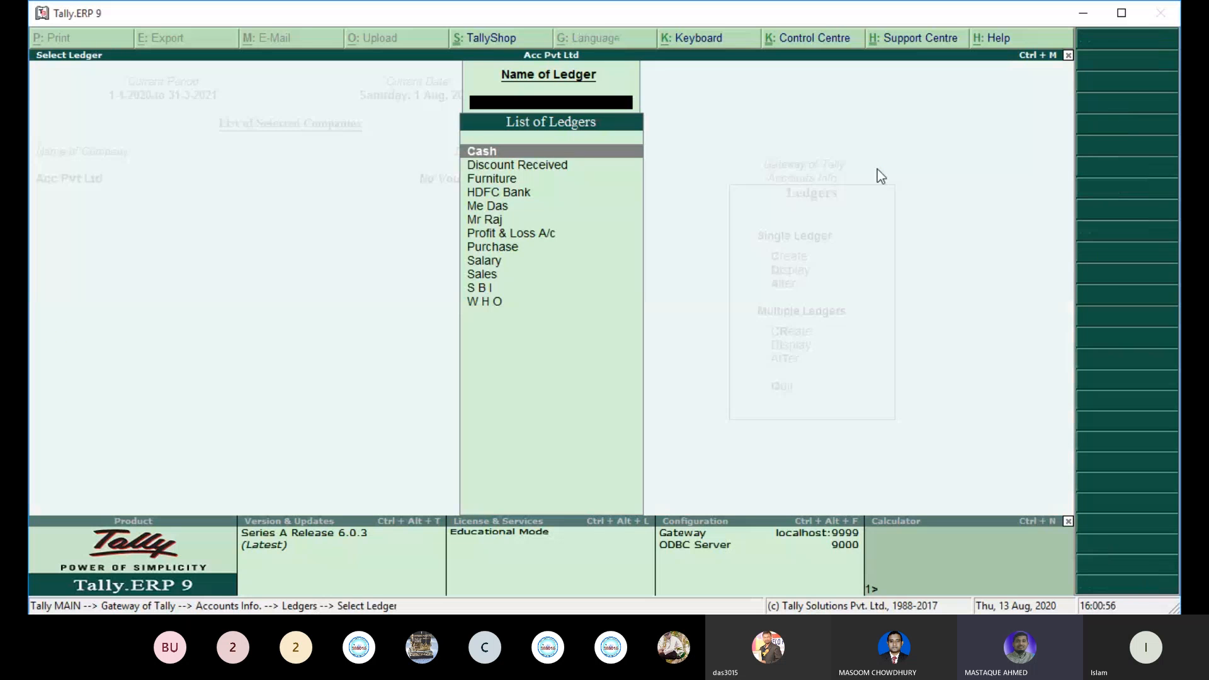
key("Down")
key("Down")
key("Down")
key("Down")
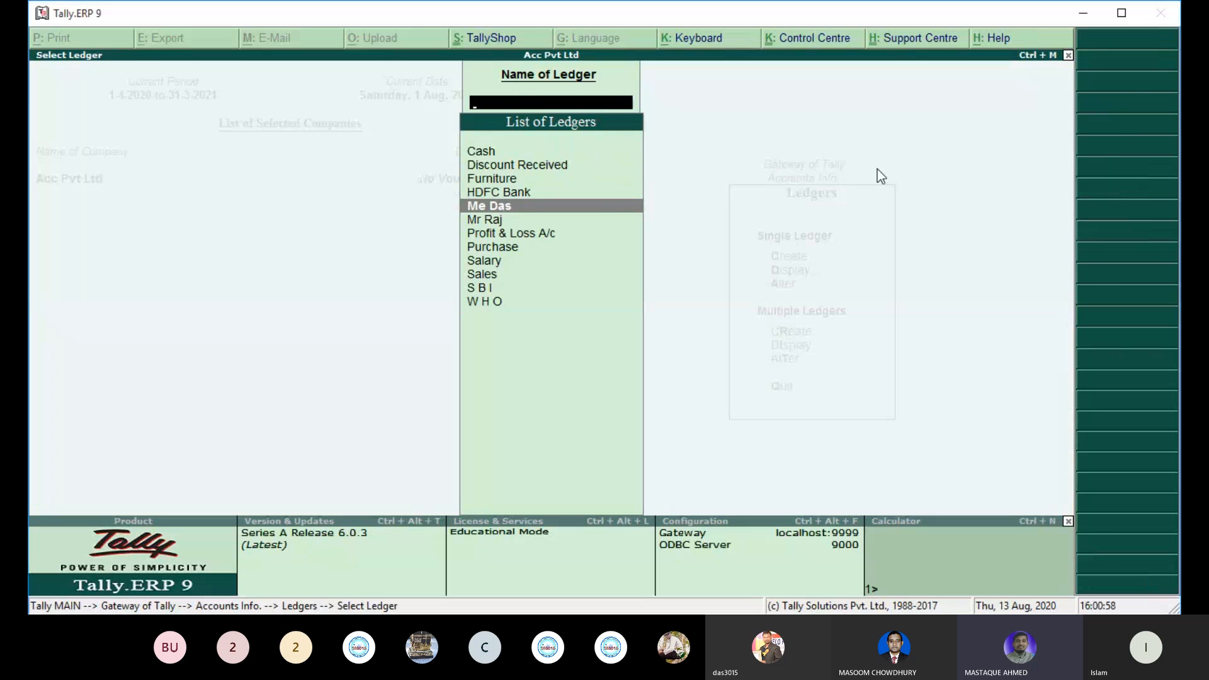
key("Return")
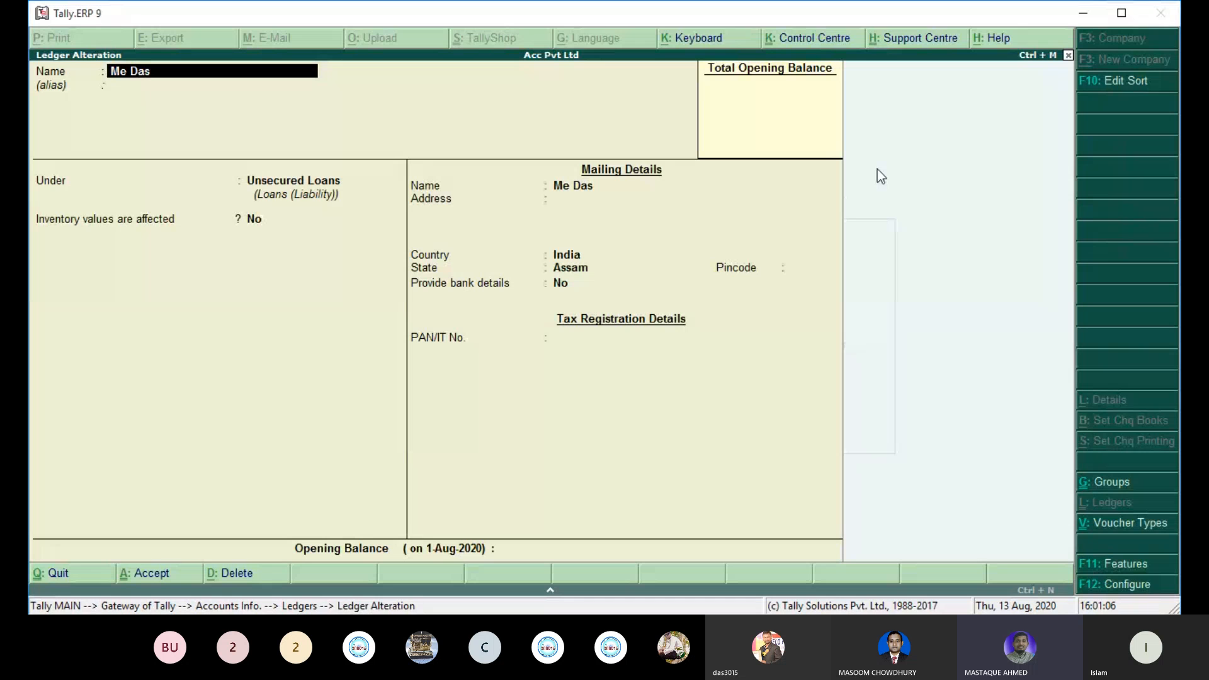
key("BackSpace")
type("r")
key("Return")
Step: Keep the ledger under Unsecured Loans with country India, state Assam and no bank details, and save the alteration
key("Return")
key("Return")
key("Return")
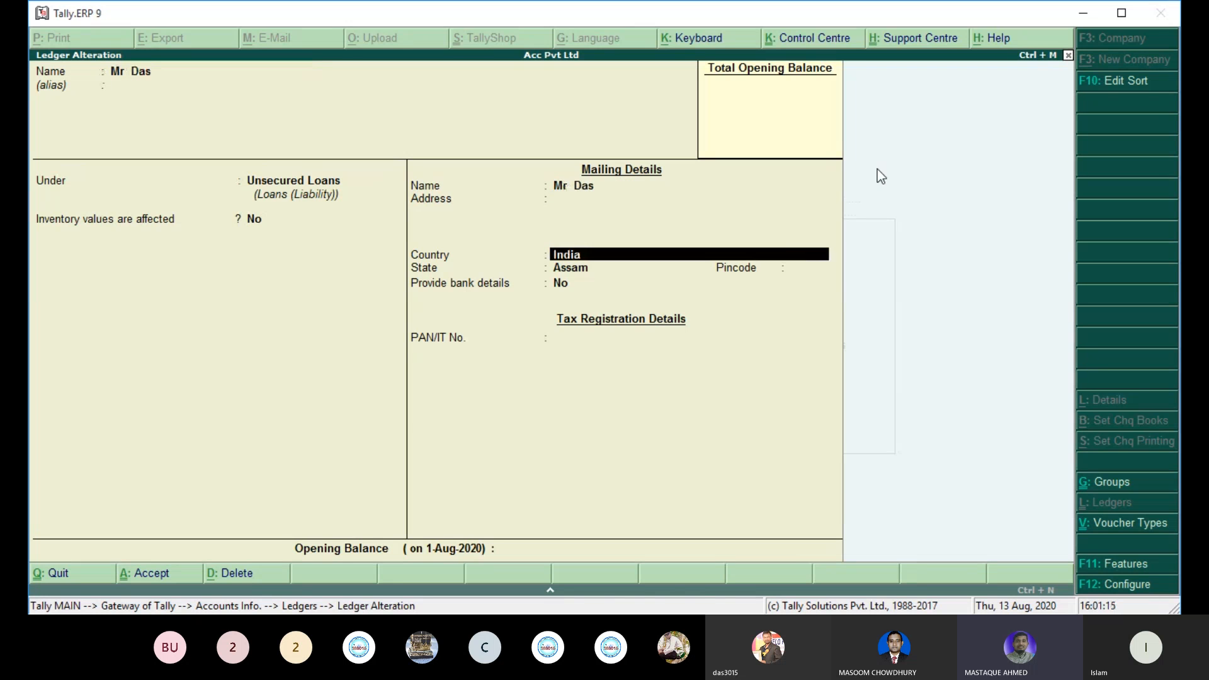
key("Return")
key("Return")
key("Return")
key("Return")
key("Return")
key("Return")
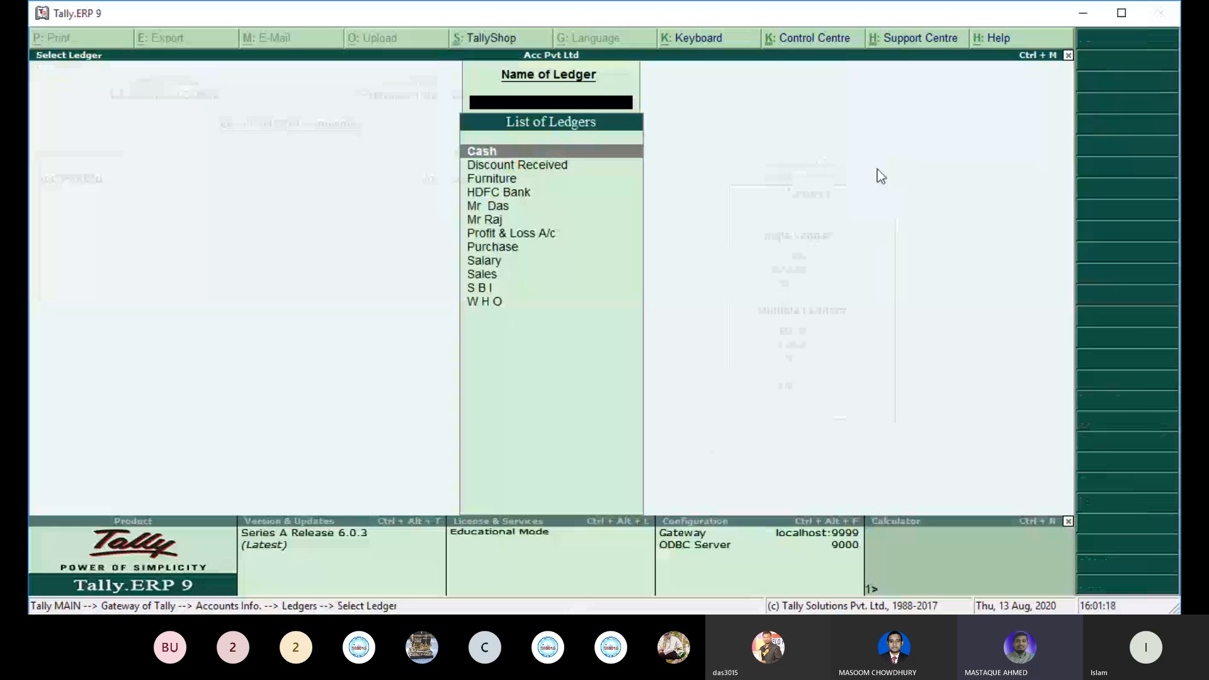
Step: Check the corrected party ledger's name in the alteration list, leave the list, and reopen the ledger masters
key("Down")
key("Down")
key("Down")
key("Down")
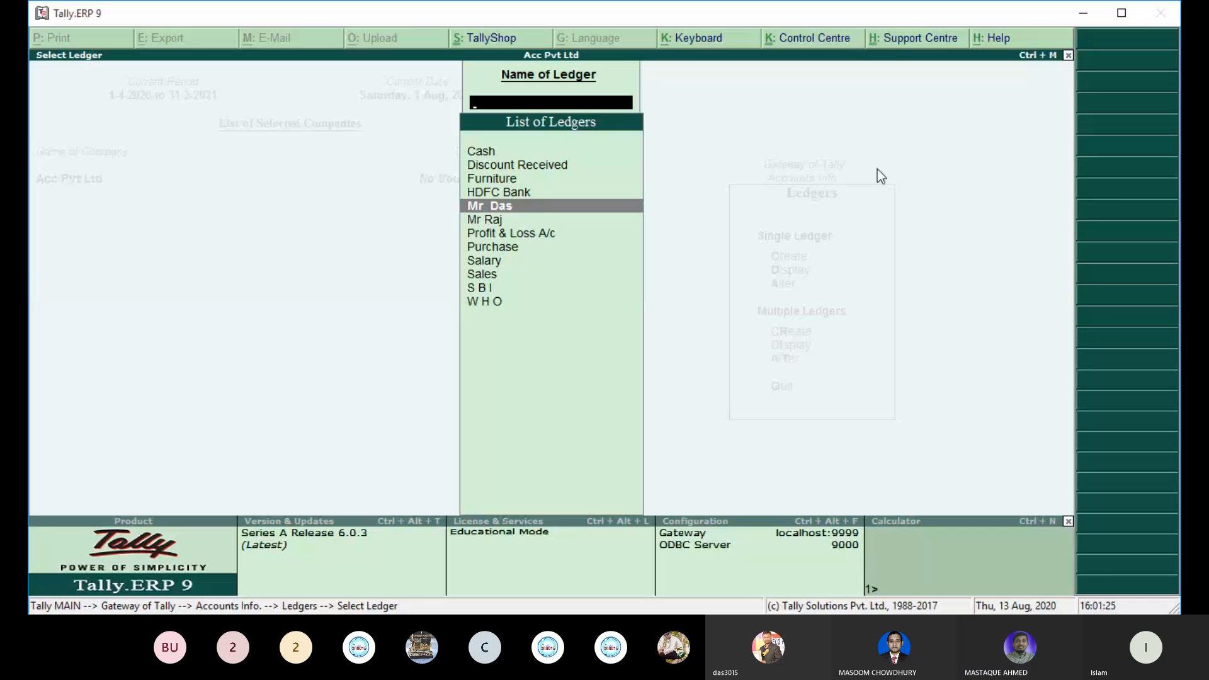
key("Escape")
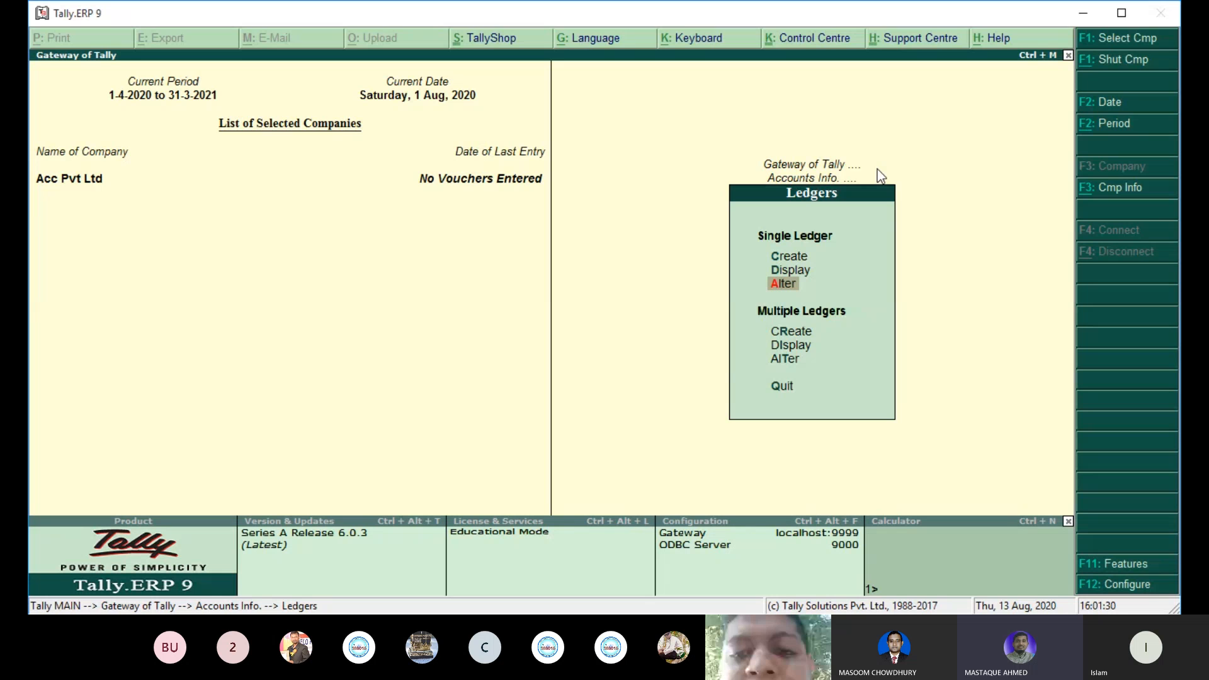
key("Escape")
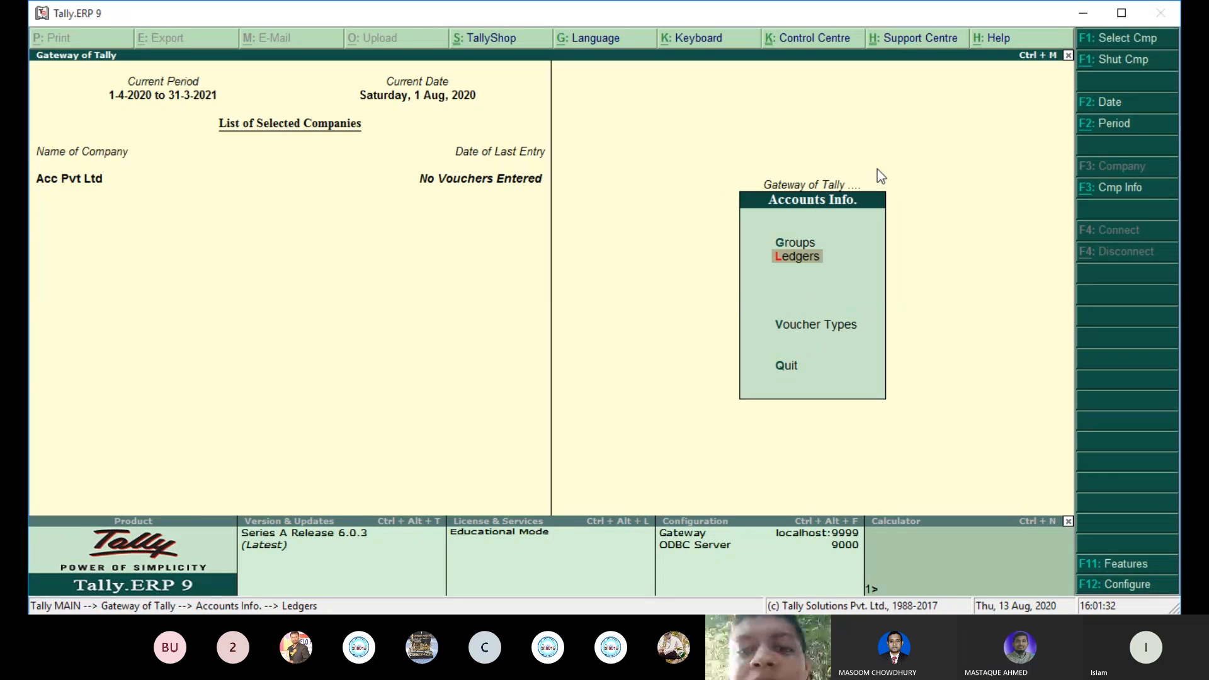
key("Return")
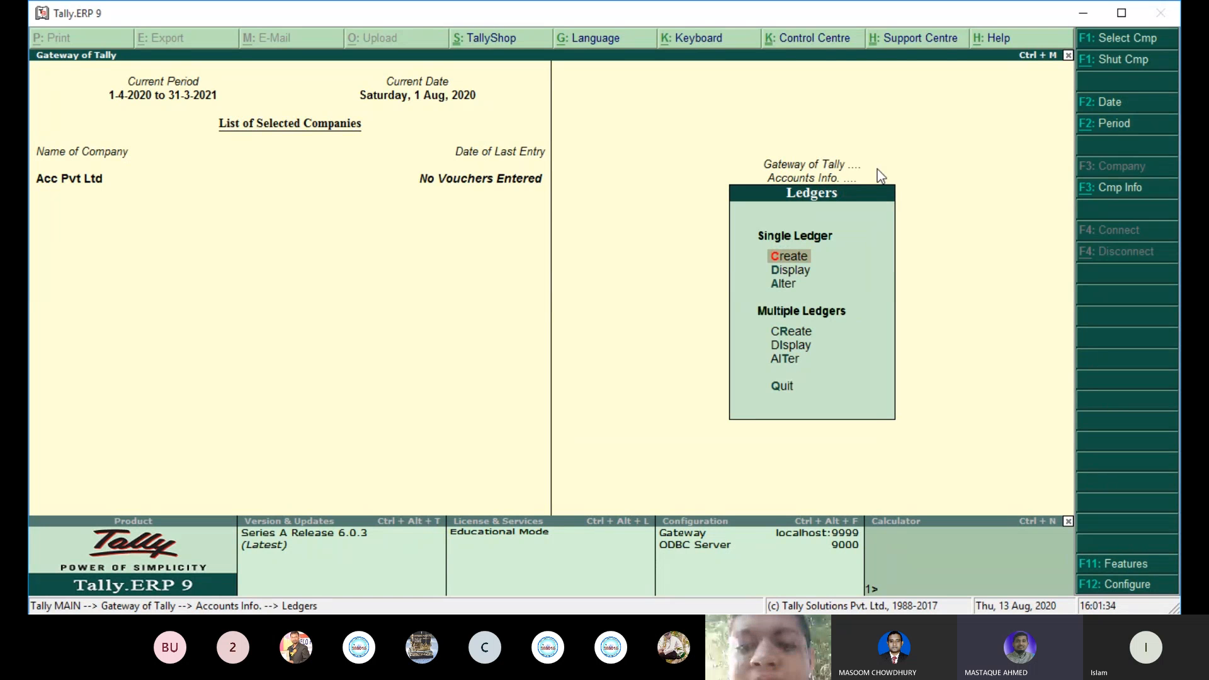
Step: Open the Furniture ledger for single-ledger alteration, delete it, and leave the ledger list
key("Down")
key("Down")
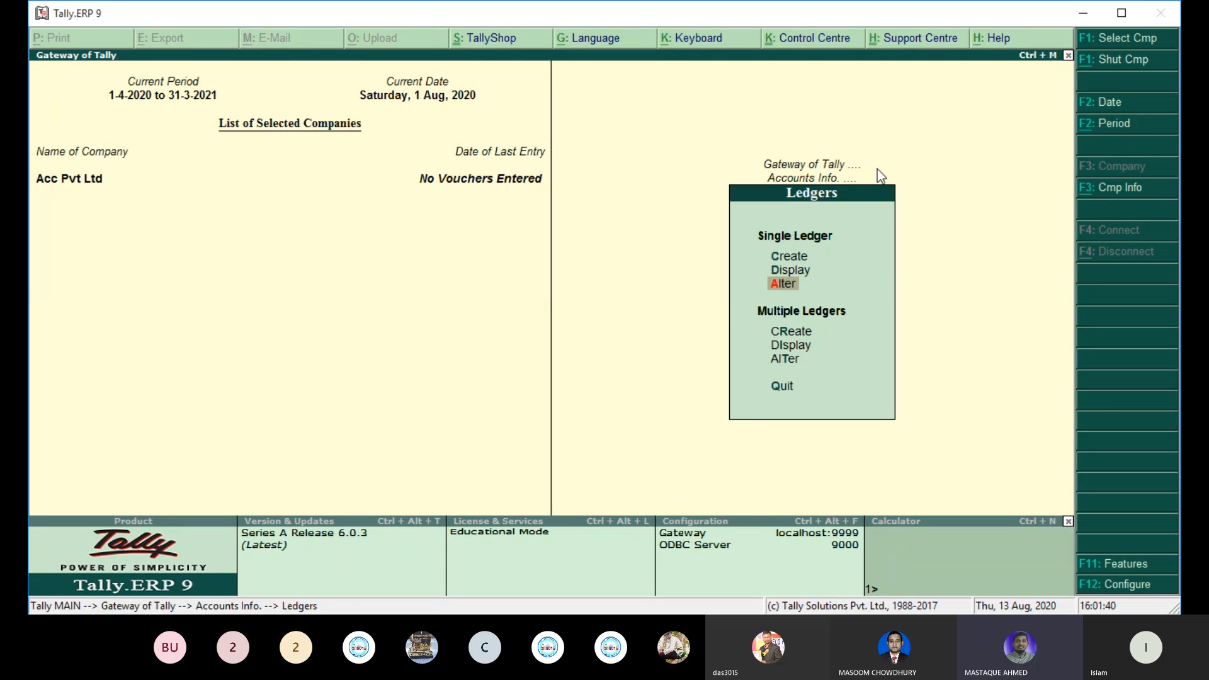
key("Return")
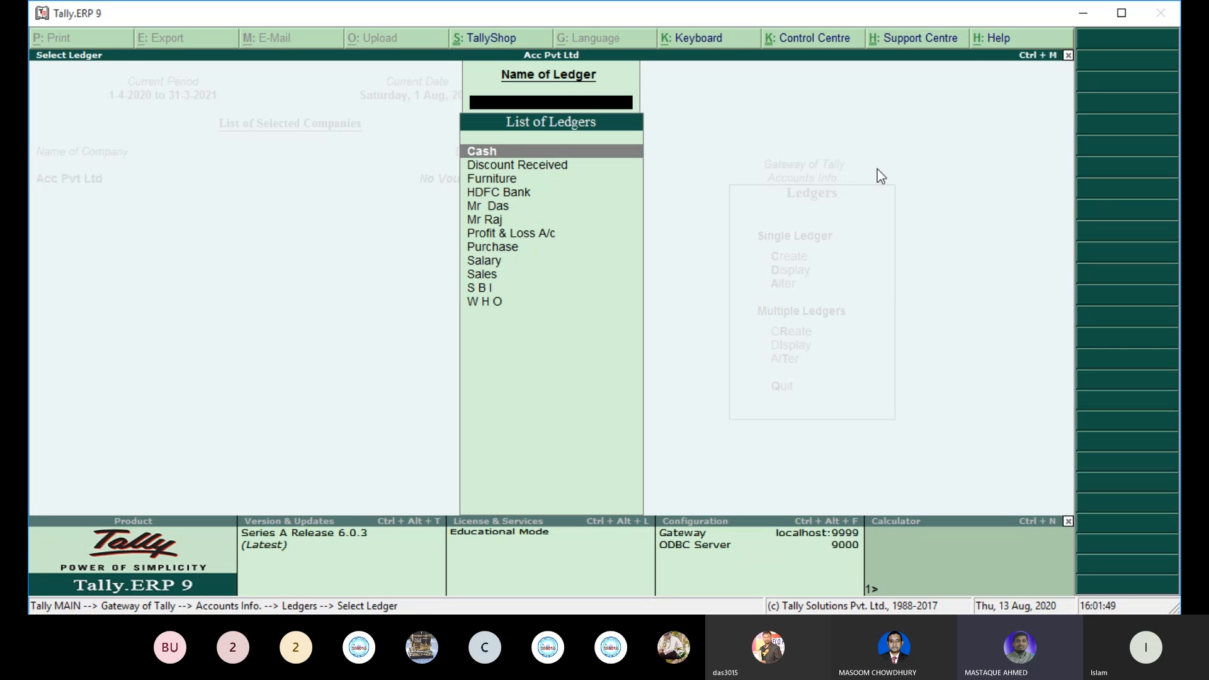
key("Down")
key("Down")
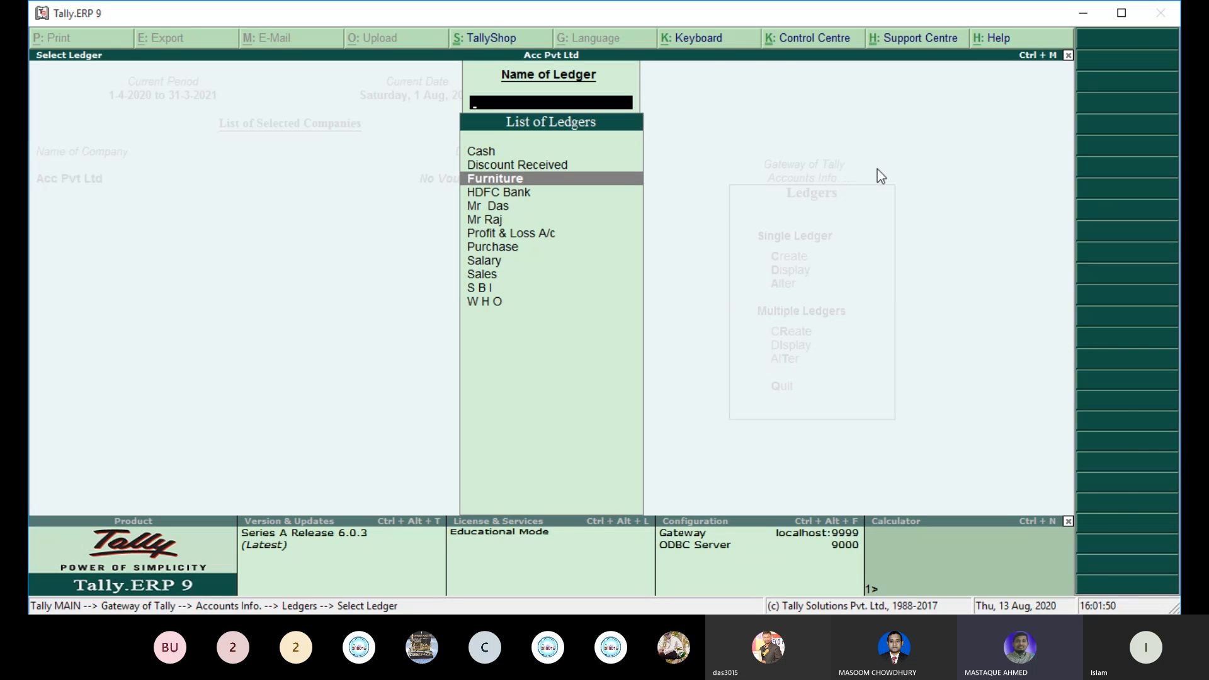
key("Return")
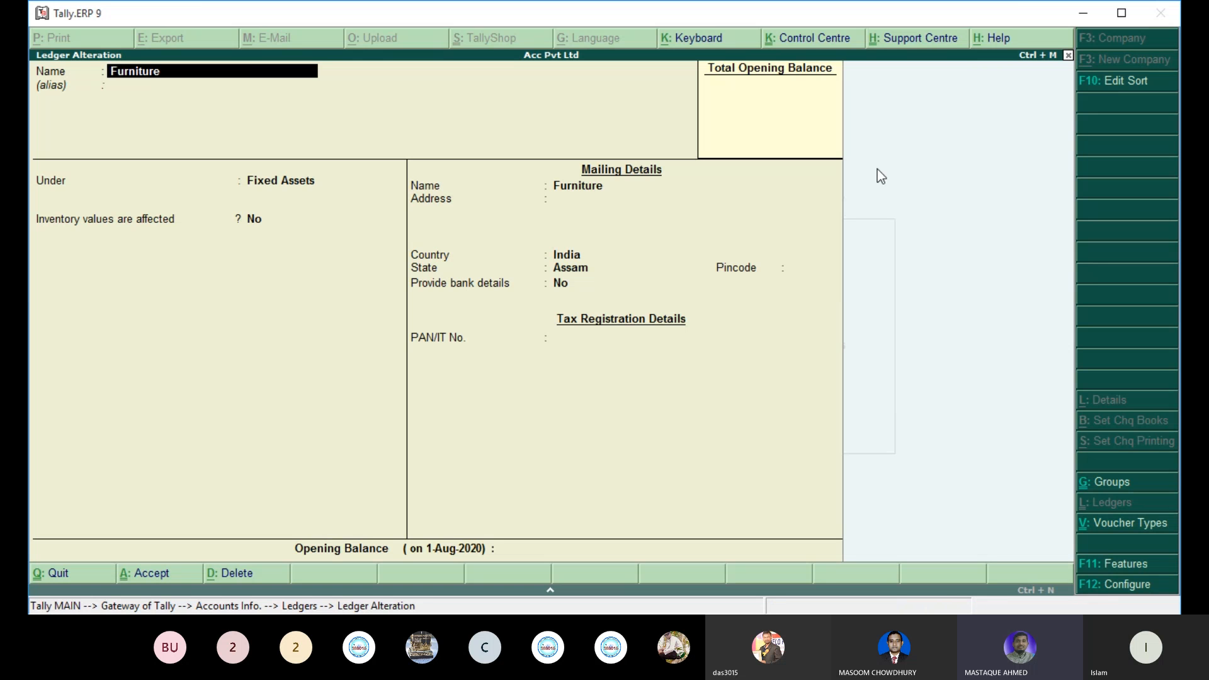
key("alt+d")
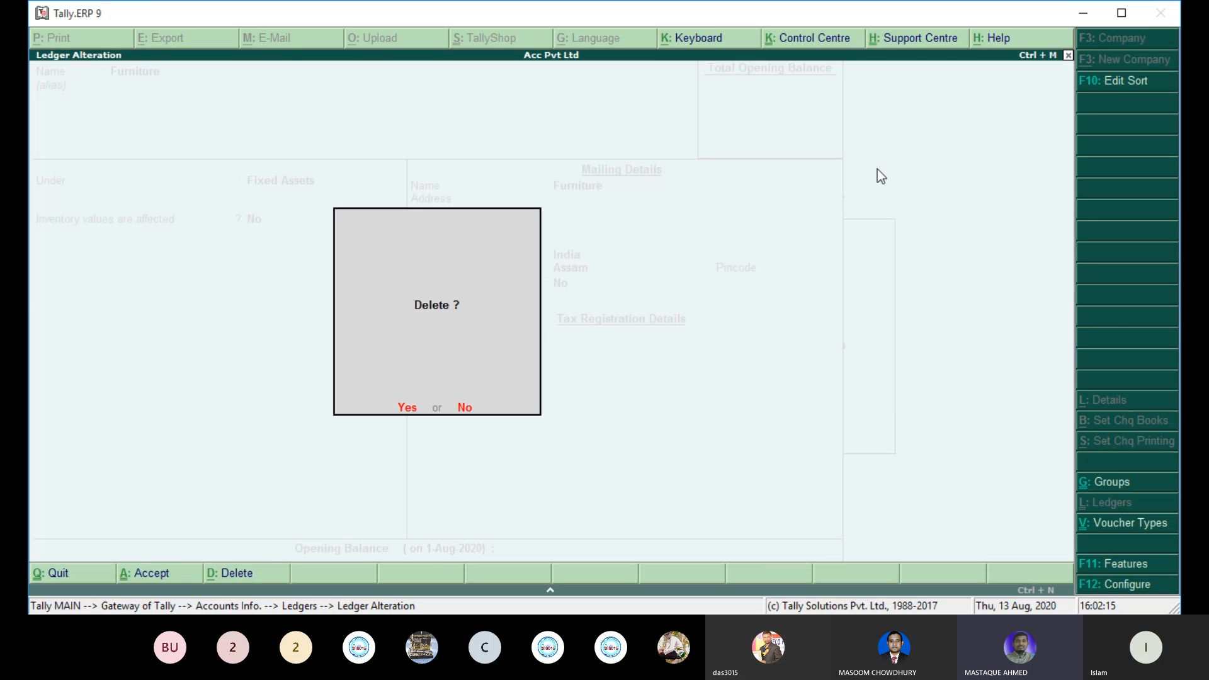
key("y")
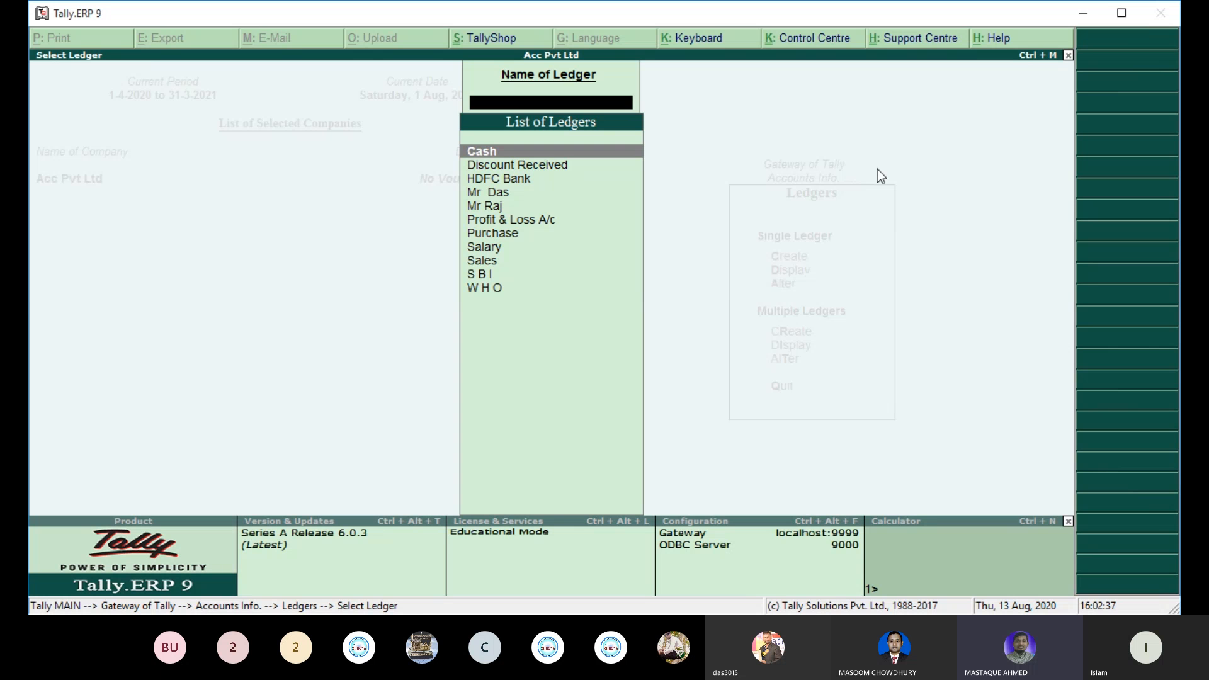
key("Escape")
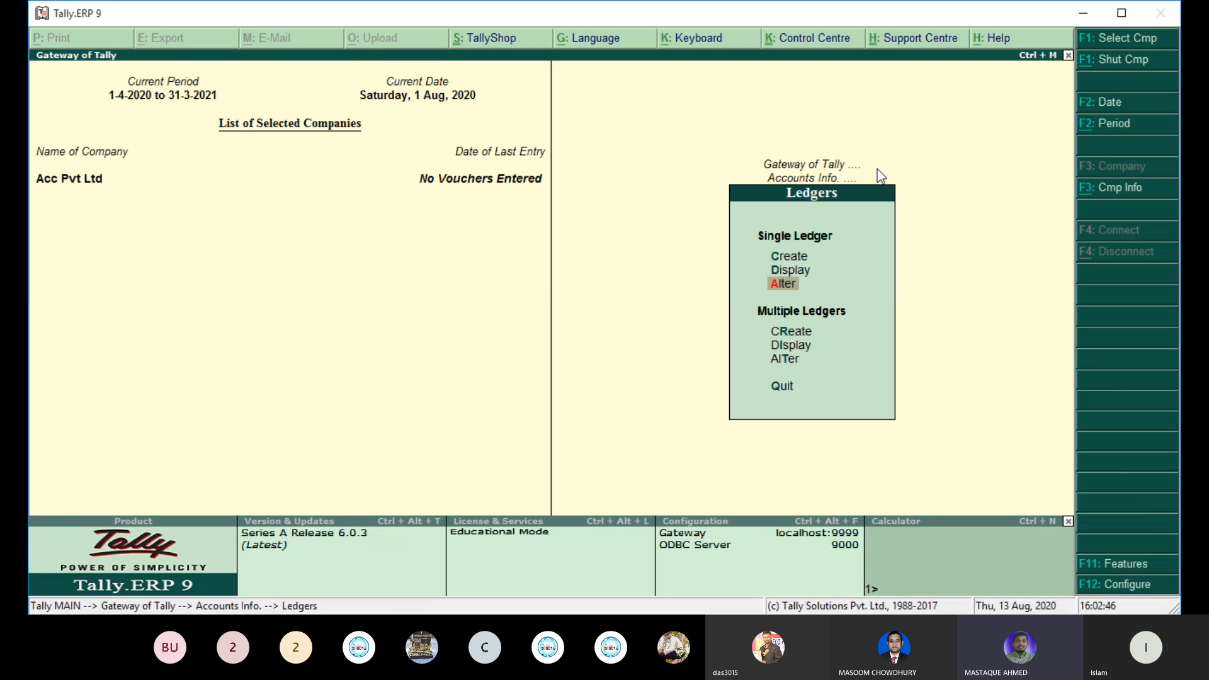
Step: Start a new single ledger named Furniture and leave its alias blank
key("Up")
key("Up")
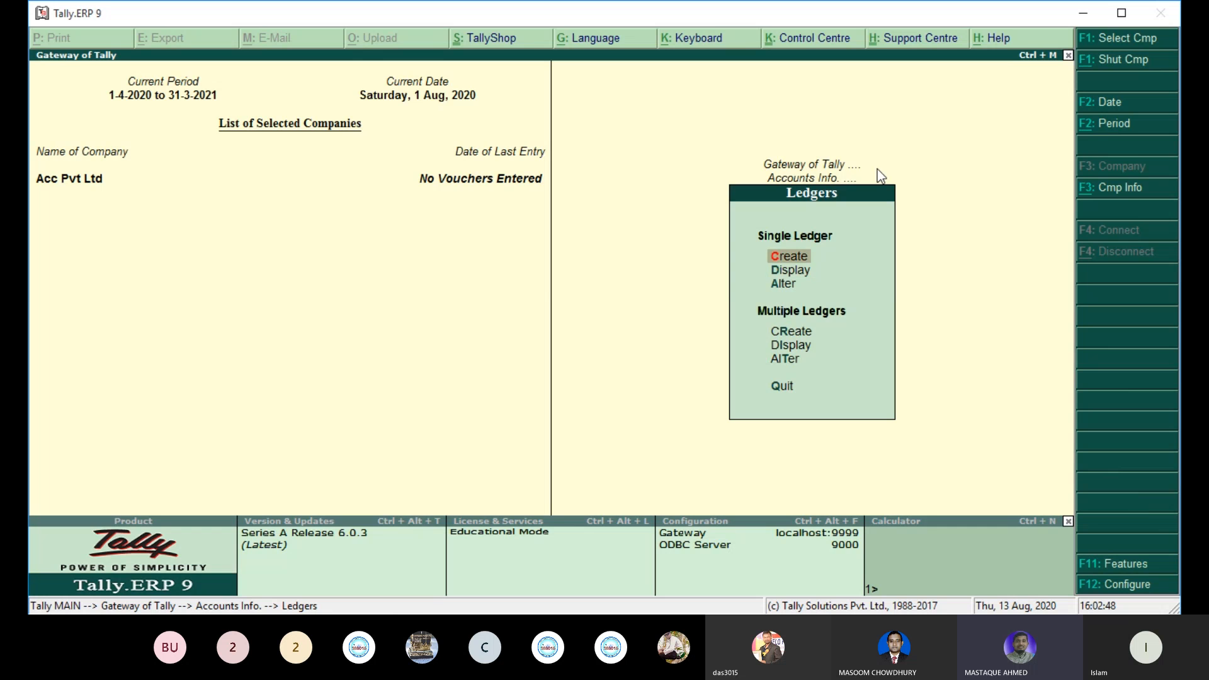
left_click(880, 175)
key("Return")
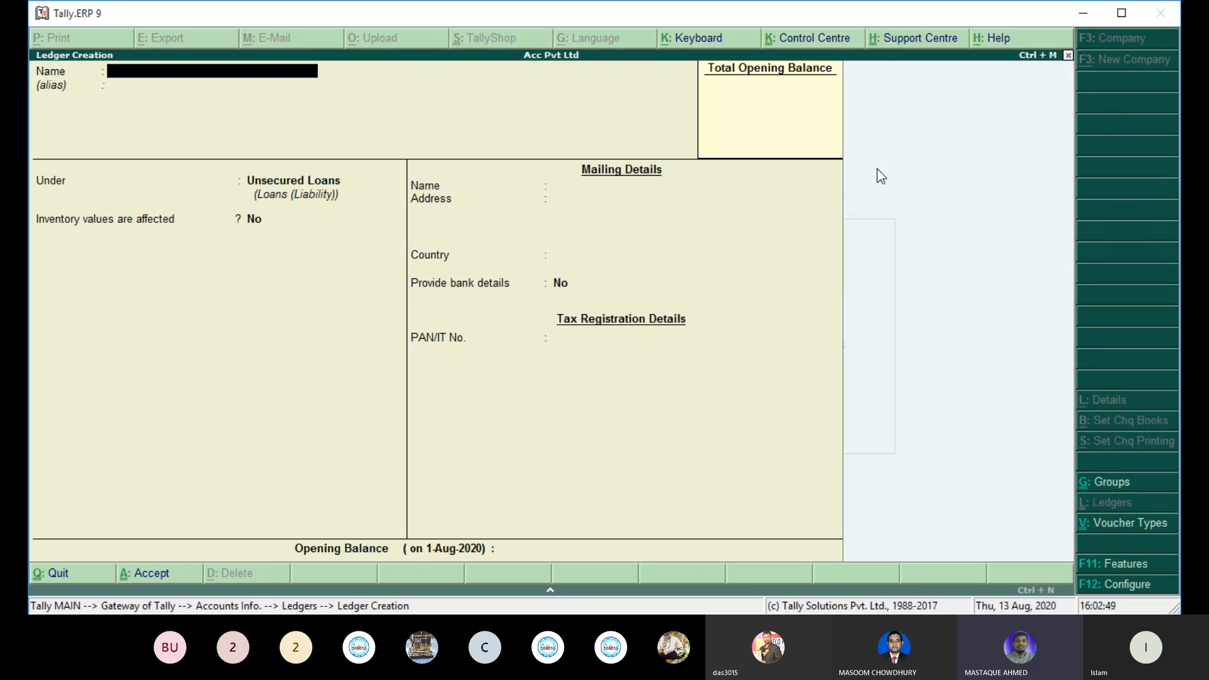
type("Furniture")
key("Return")
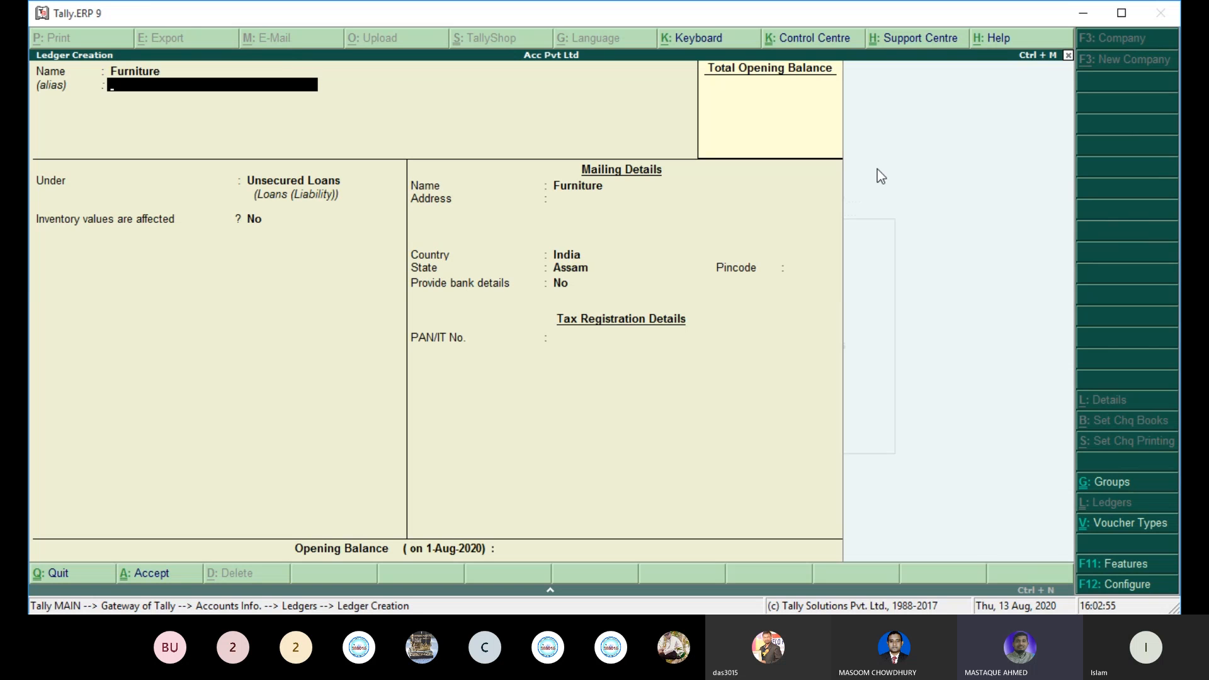
key("Return")
Step: Place the Furniture ledger under Fixed Assets with inventory values not affected, and save it
type("F")
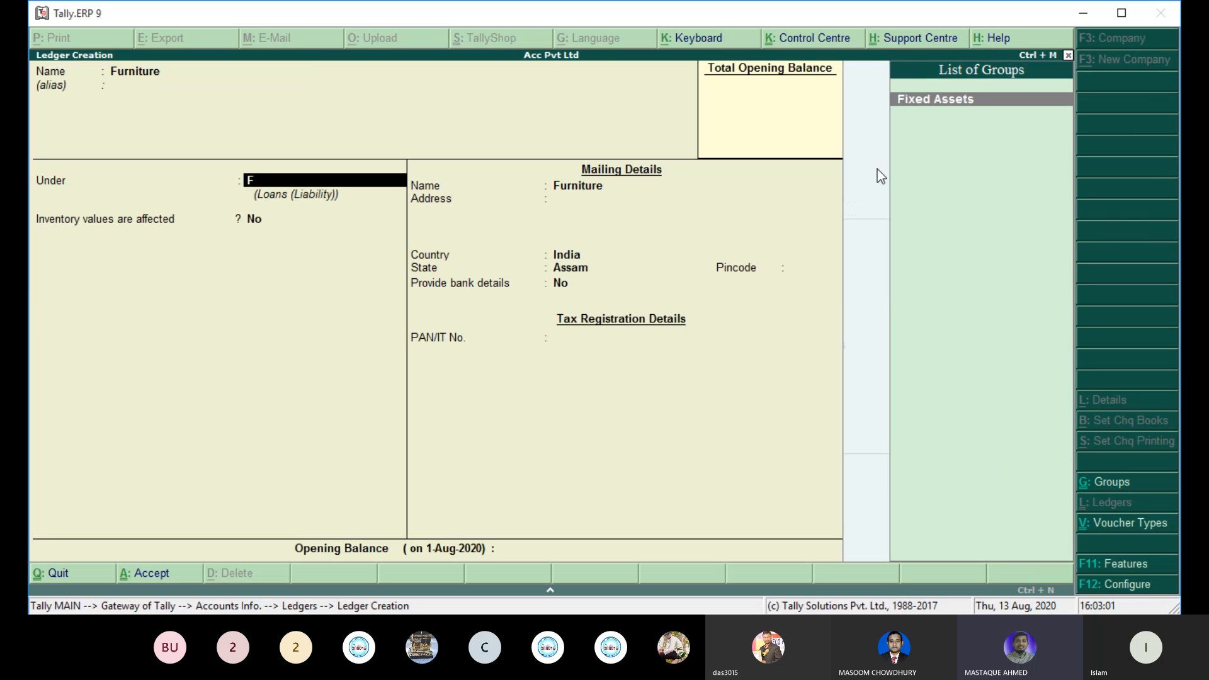
key("Return")
key("Return")
key("Return")
key("Return")
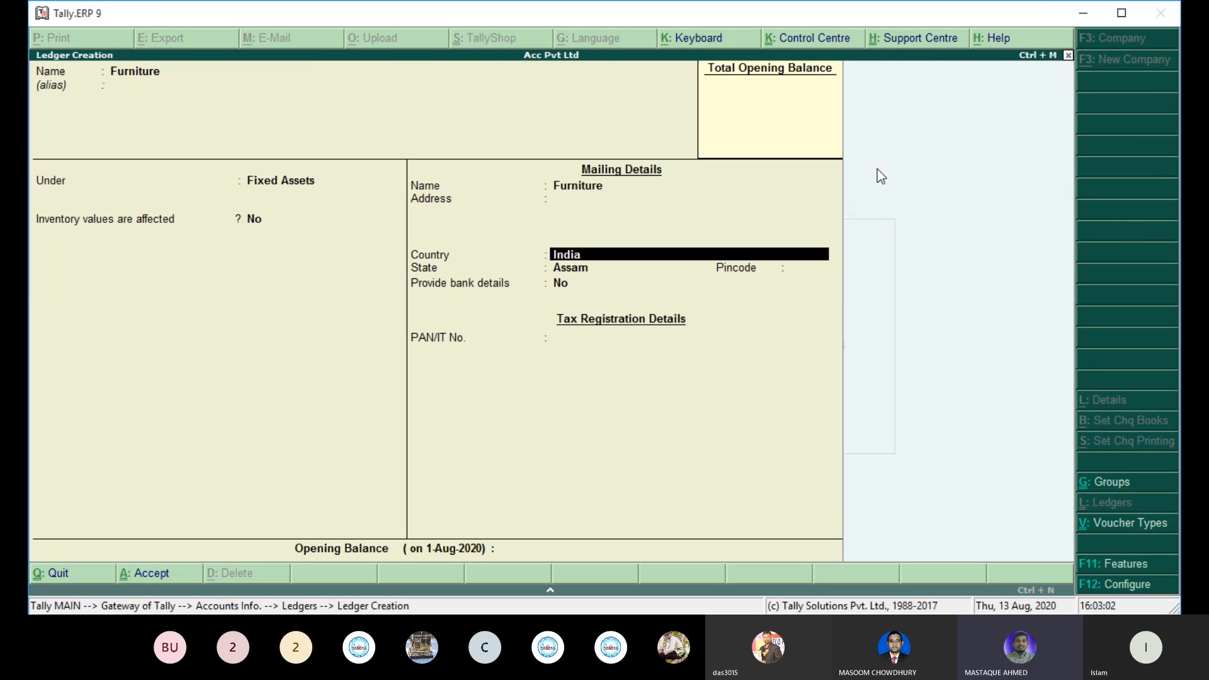
key("ctrl+a")
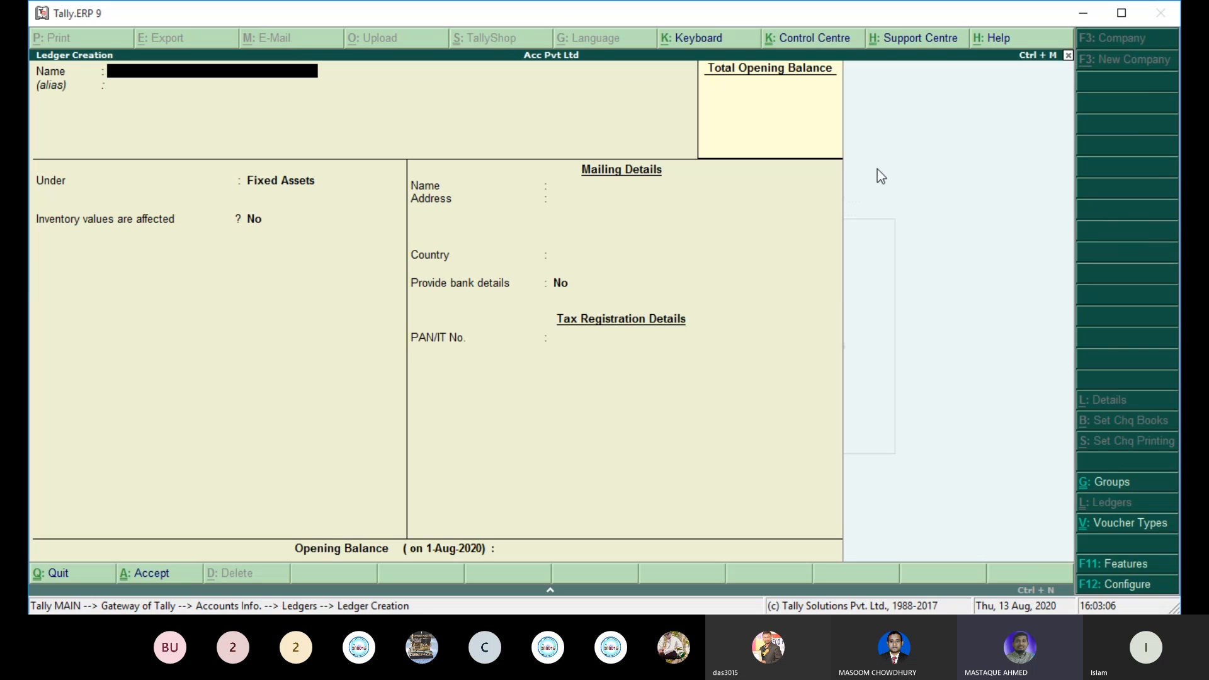
Step: Quit ledger creation and back out of the ledger and accounts masters to the Gateway of Tally
key("Escape")
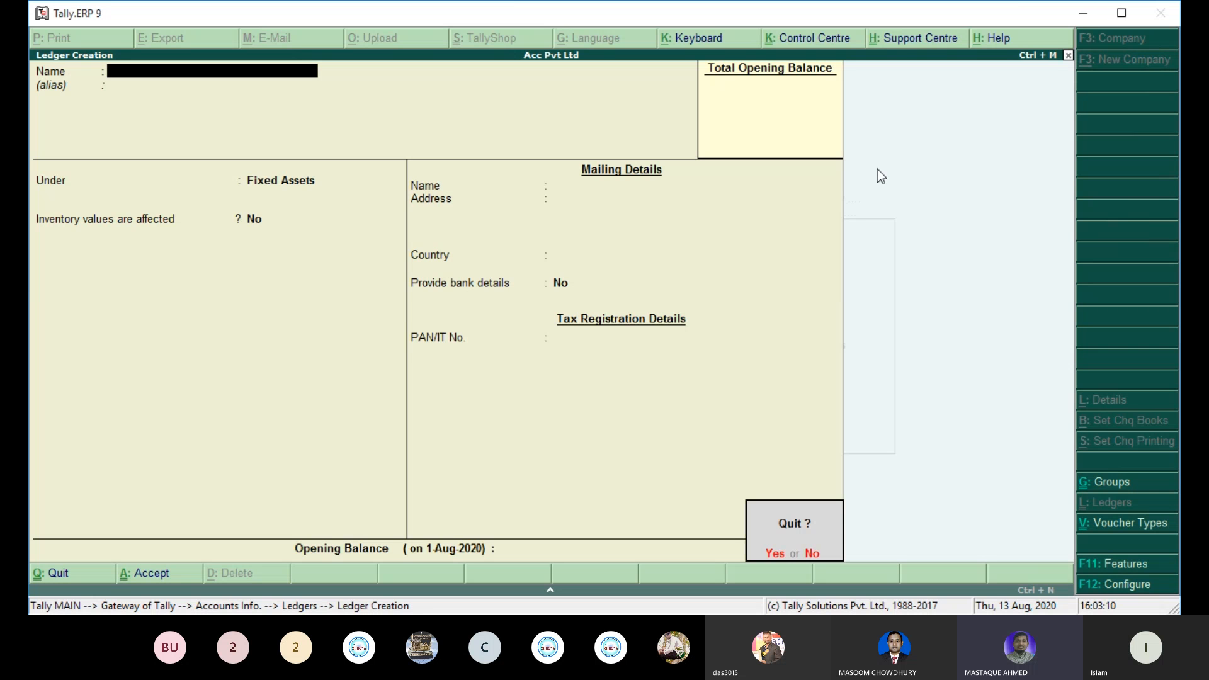
key("n")
key("Escape")
key("y")
key("Down")
key("Down")
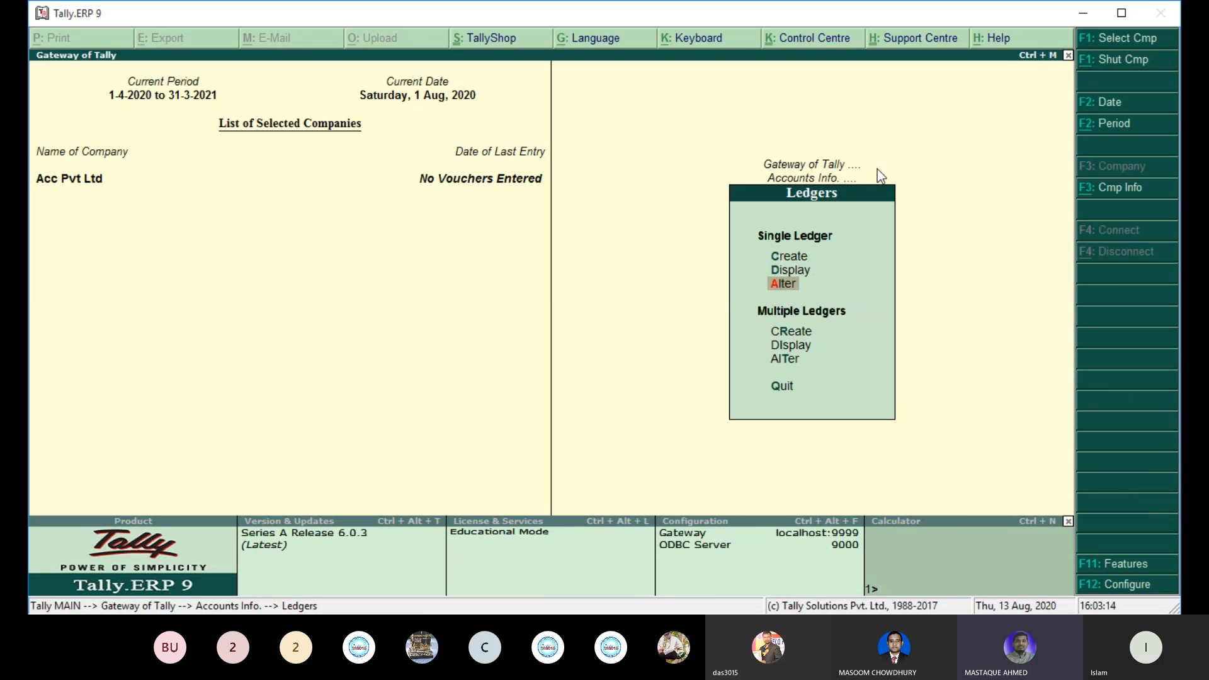
key("Escape")
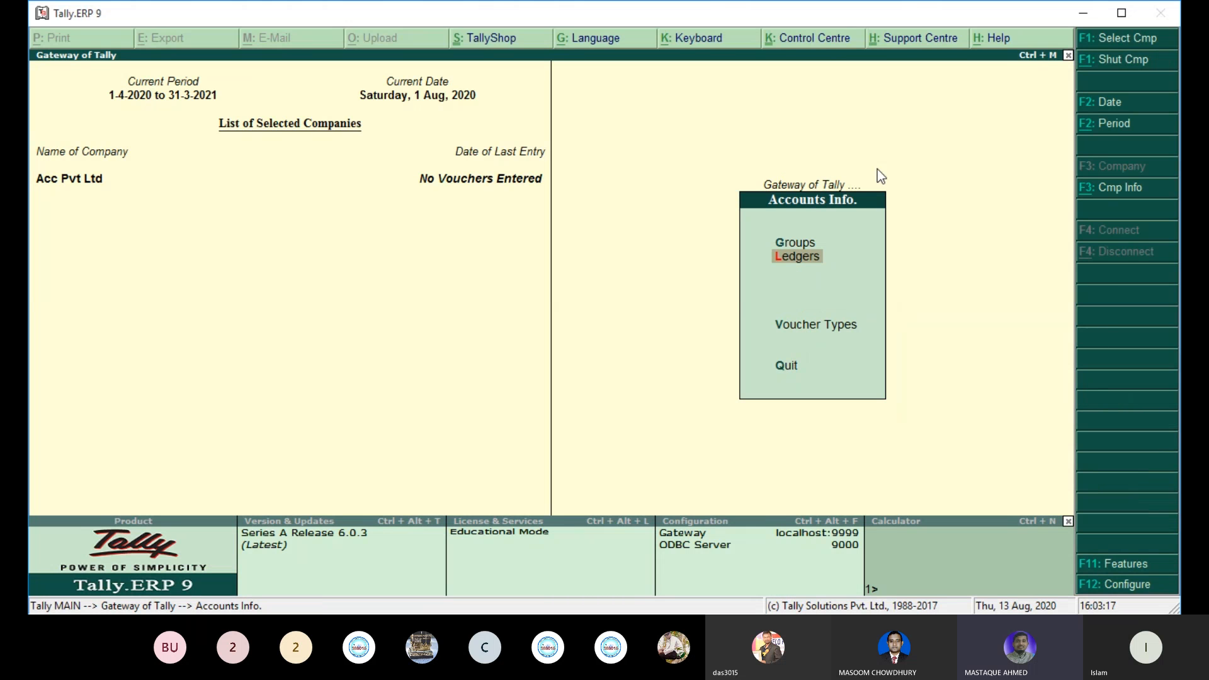
key("Escape")
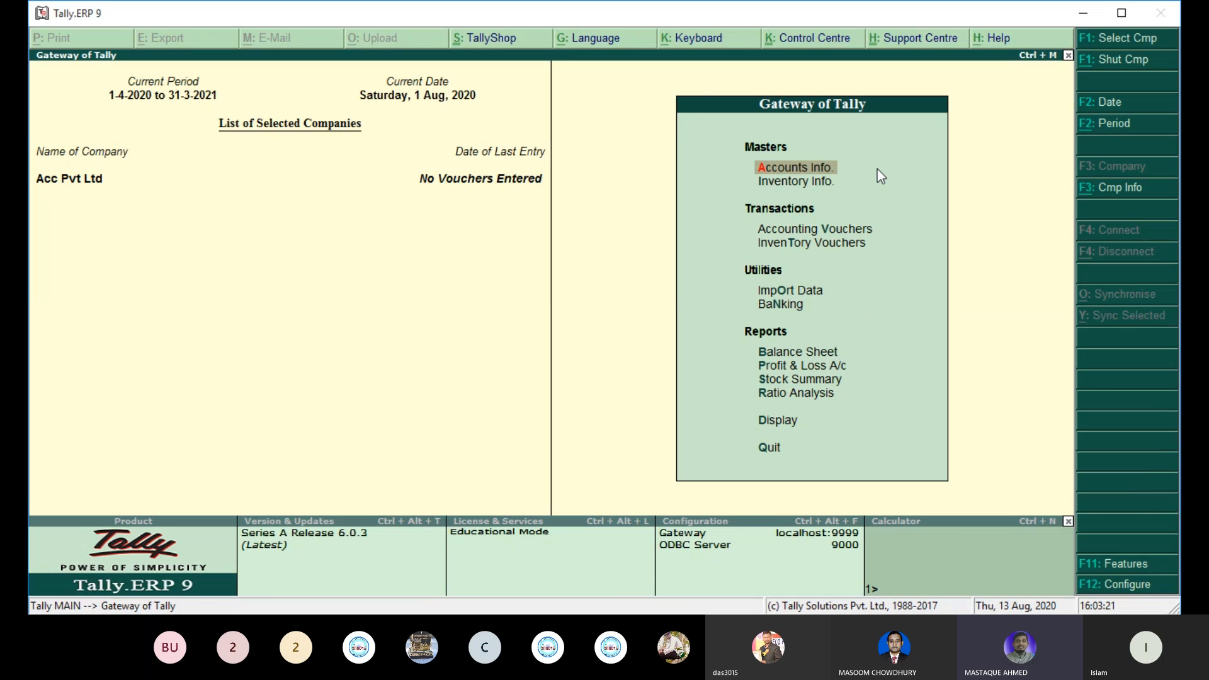
Step: Open the single-ledger alteration list through the accounts masters, check it for the Furniture ledger, and return to the Gateway of Tally
key("Return")
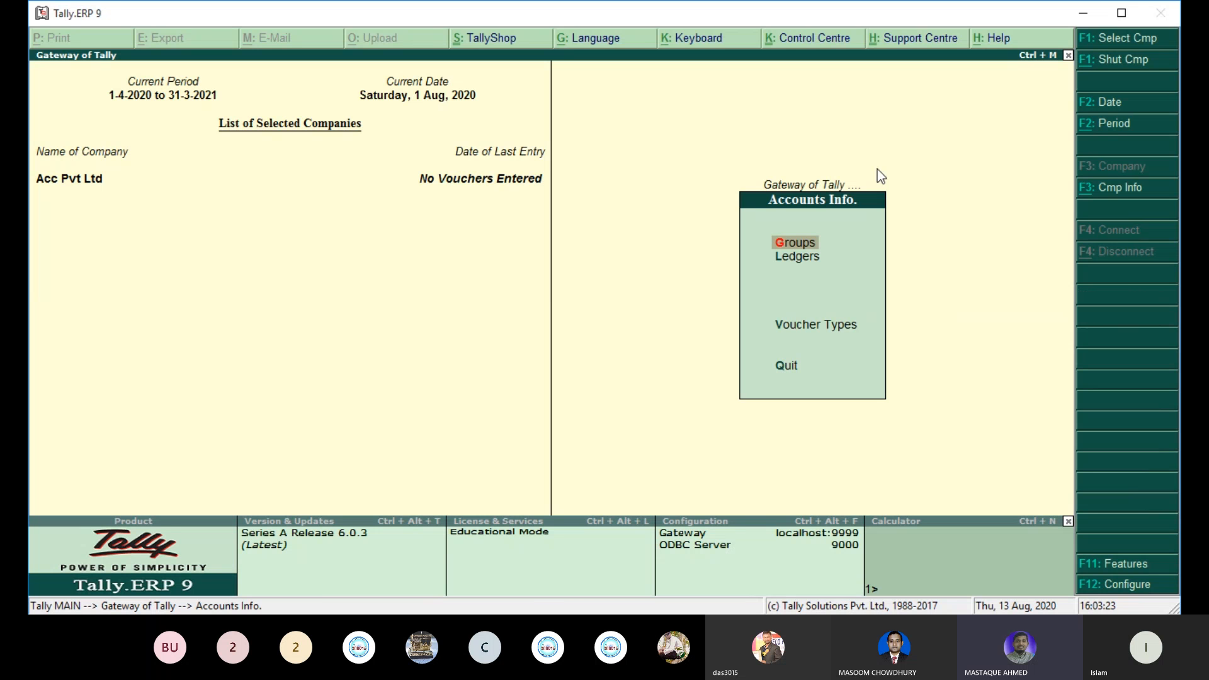
key("Down")
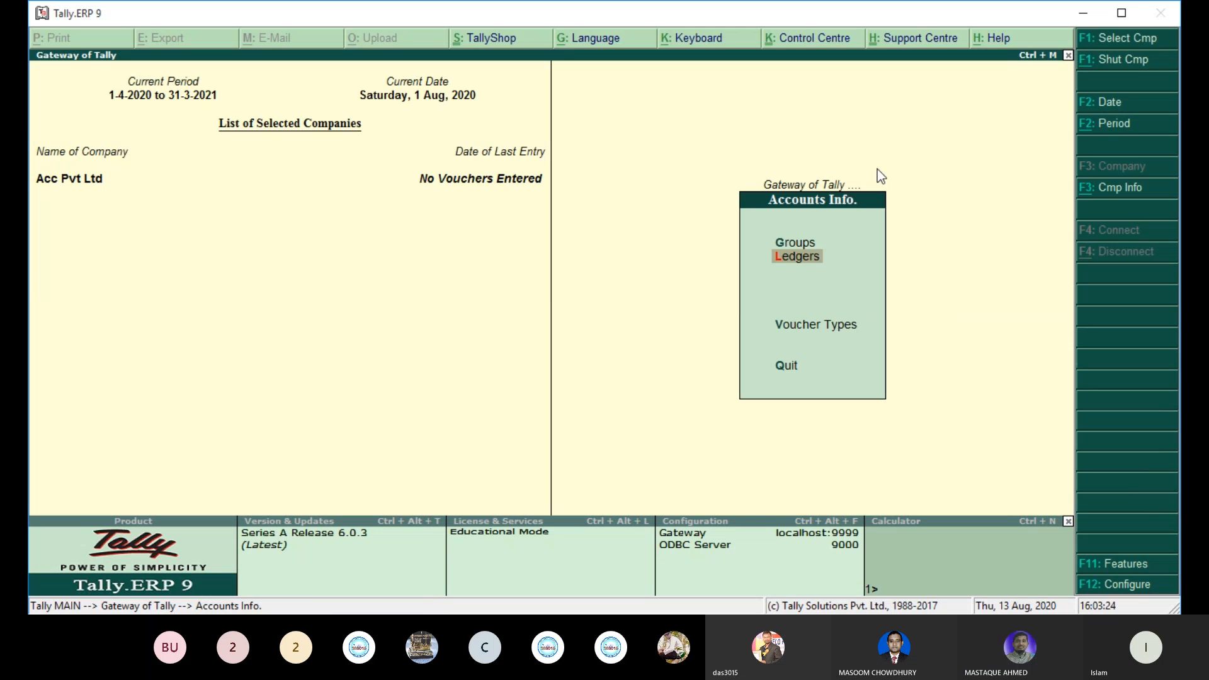
key("Return")
key("Down")
key("Down")
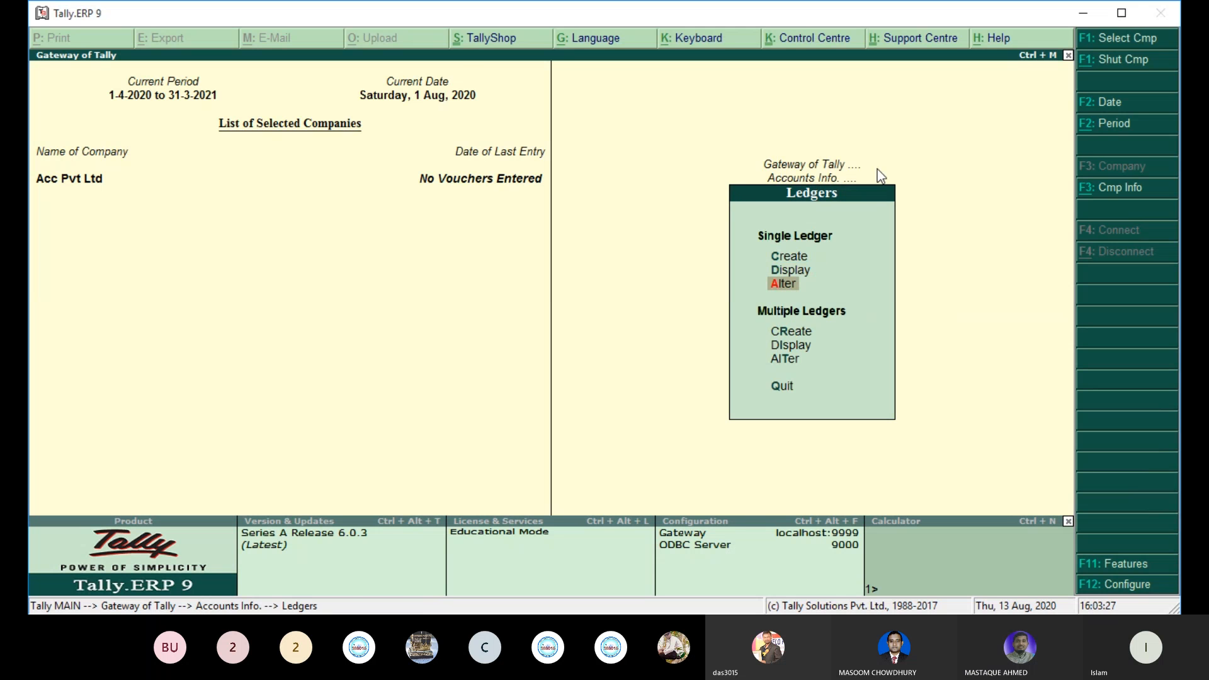
key("Return")
key("Down")
key("Down")
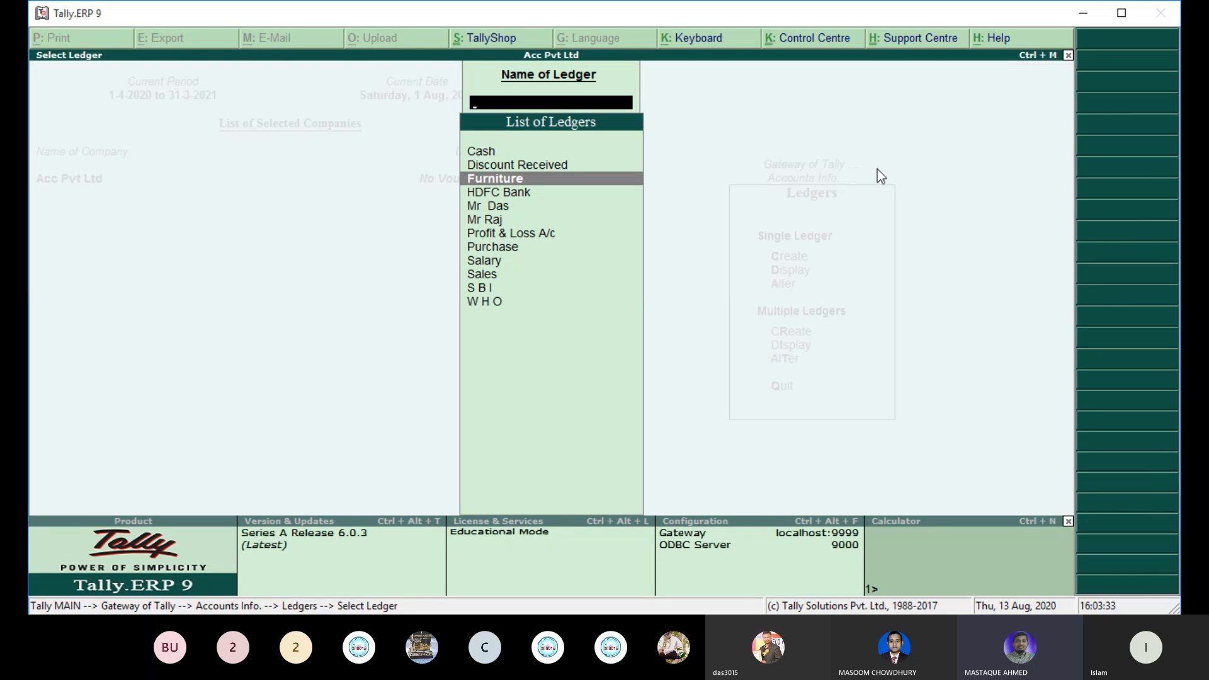
key("Escape")
key("Escape")
key("Escape")
key("Escape")
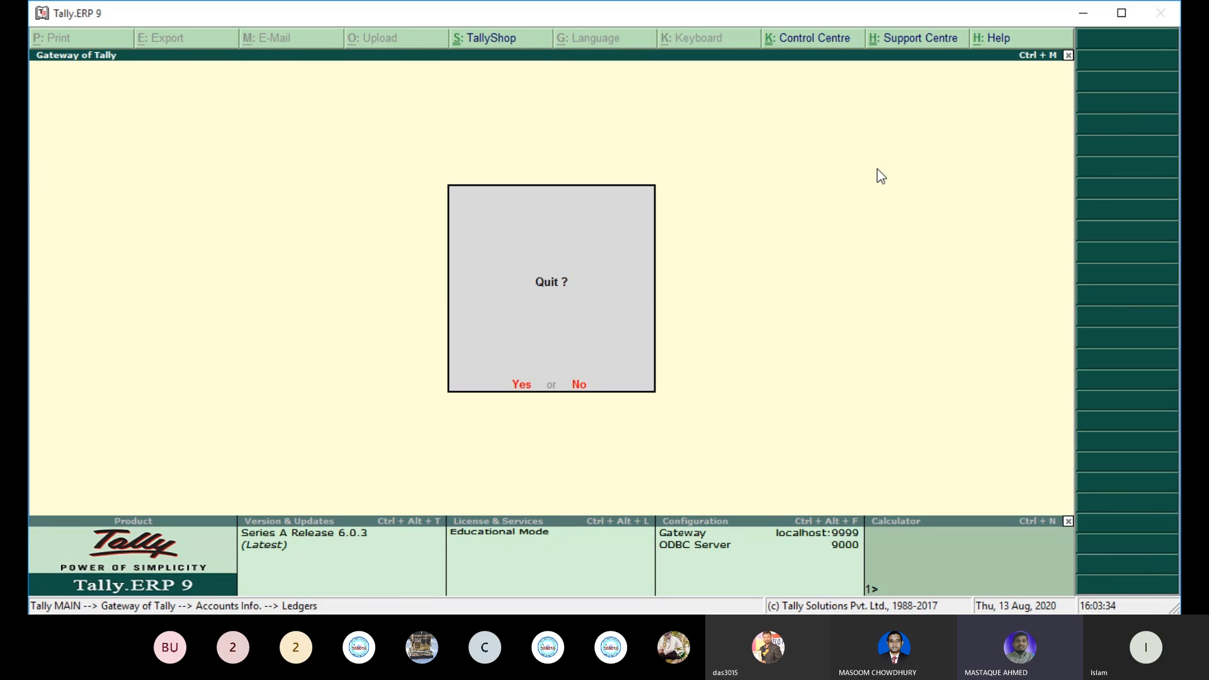
key("Escape")
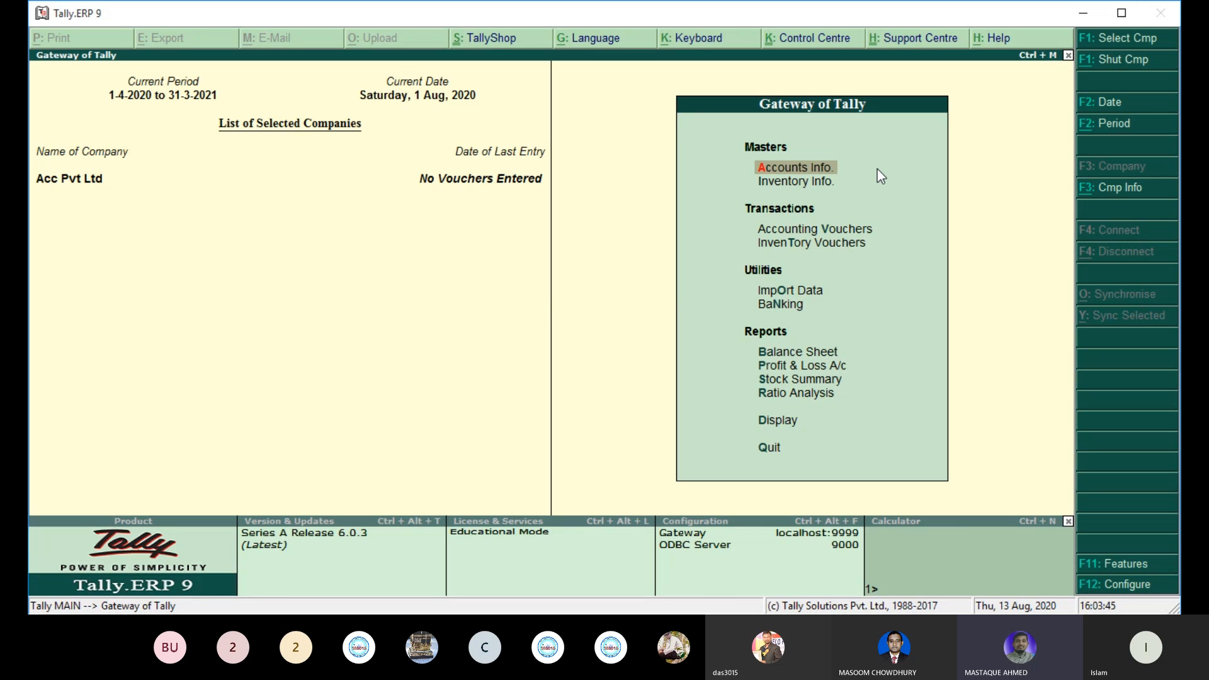
Step: Review the single-ledger alteration list once more without opening any ledger, and return to the Gateway of Tally
key("Return")
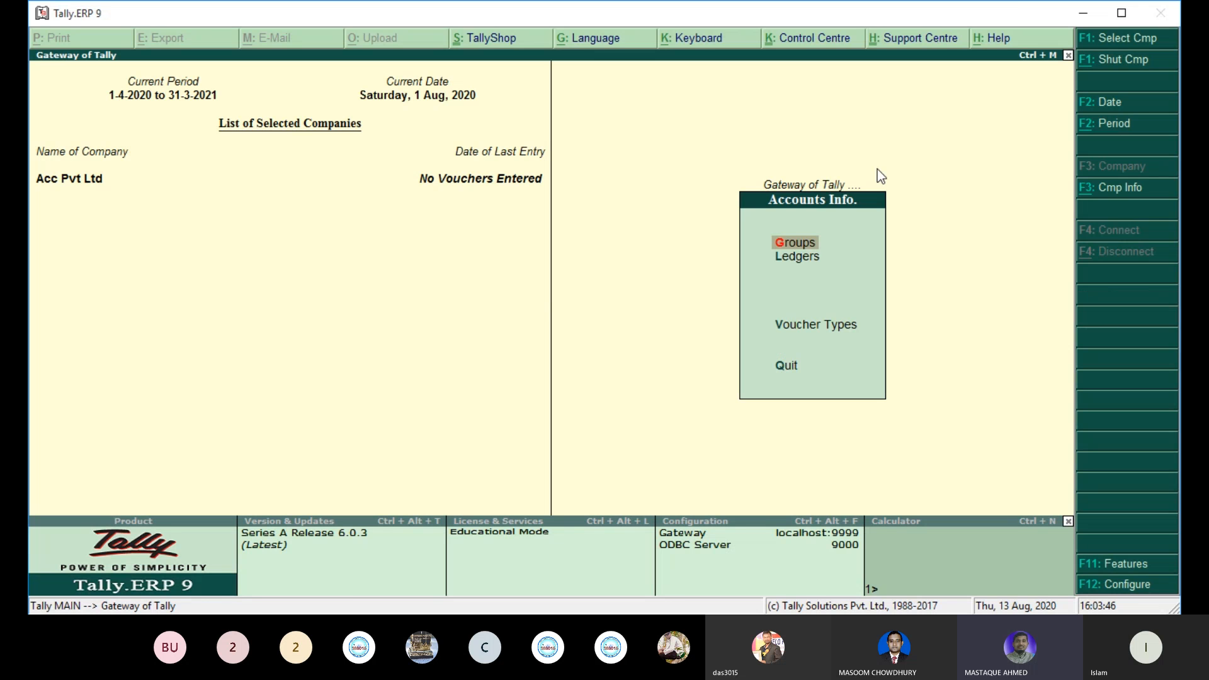
key("Down")
key("Return")
key("Down")
key("Down")
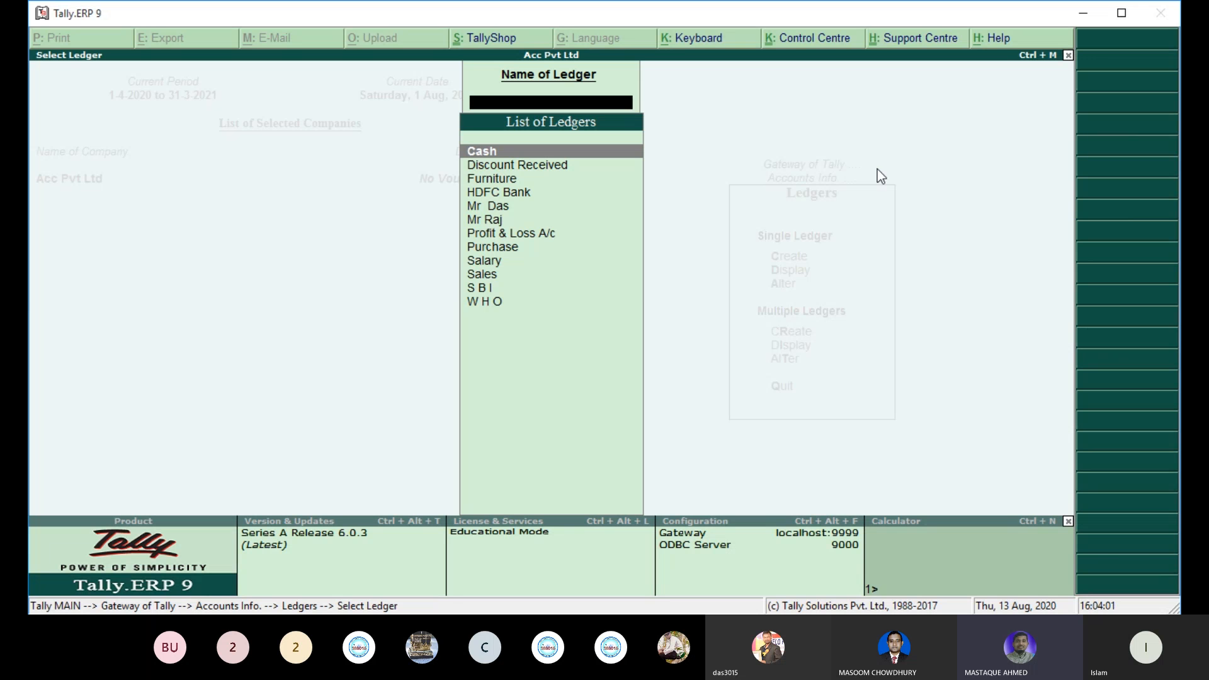
key("Escape")
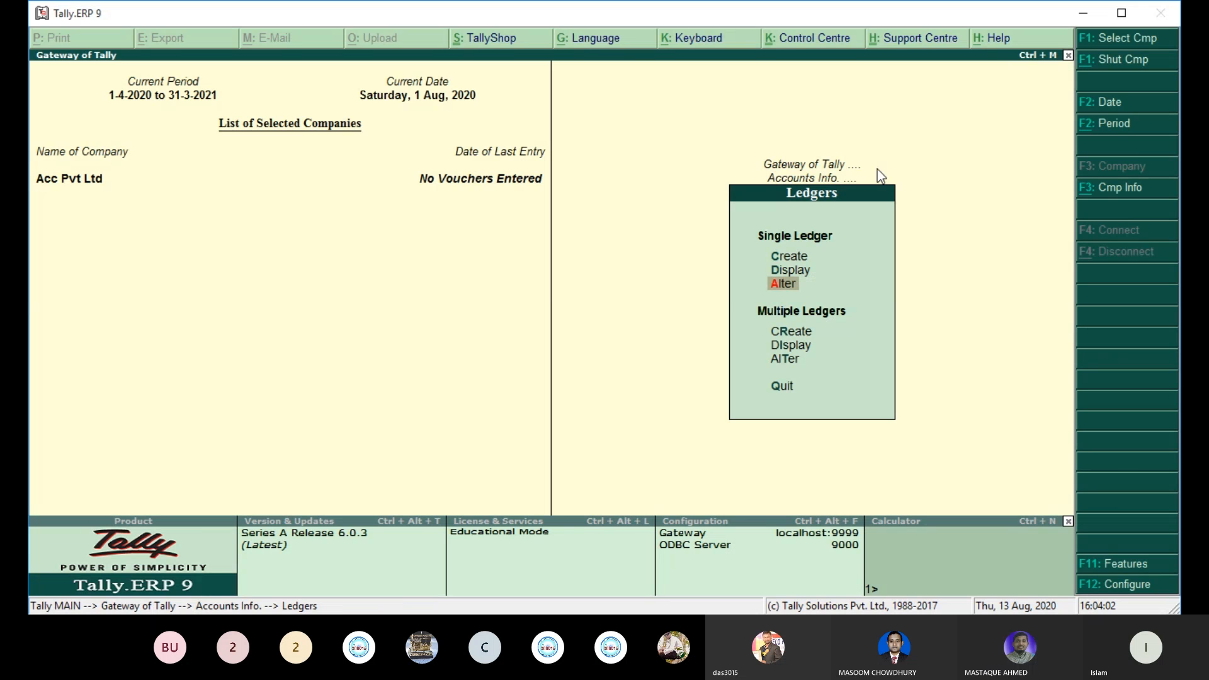
key("Escape")
key("Escape")
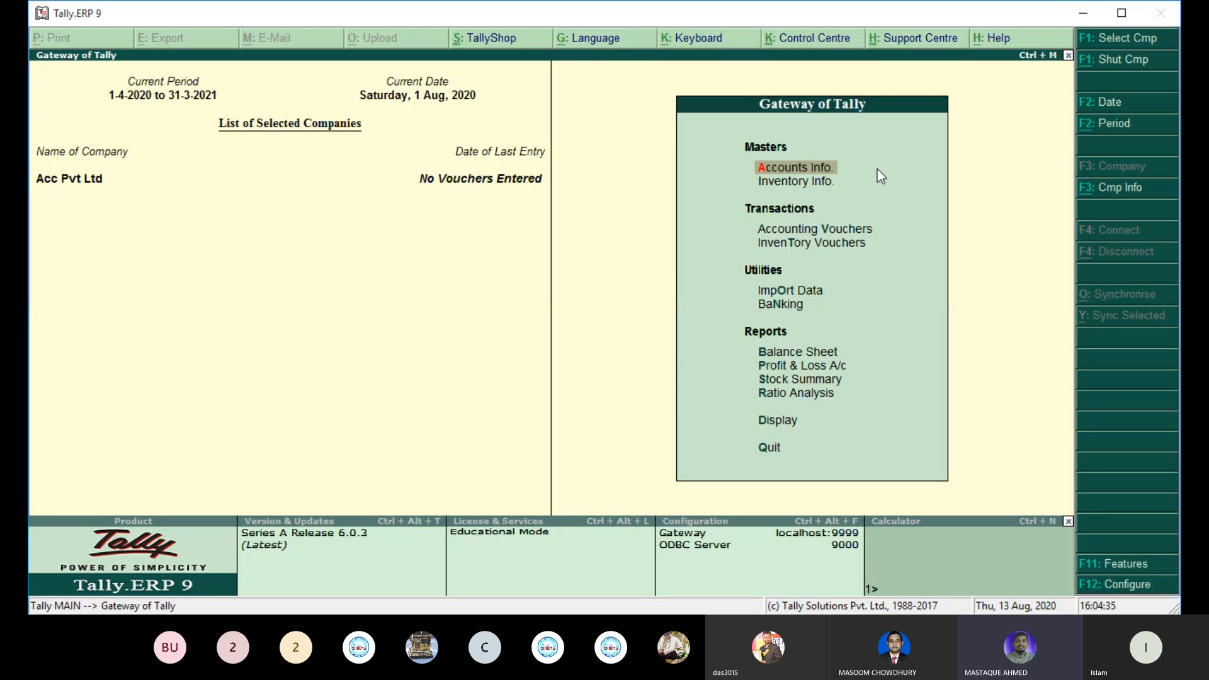
key("Escape")
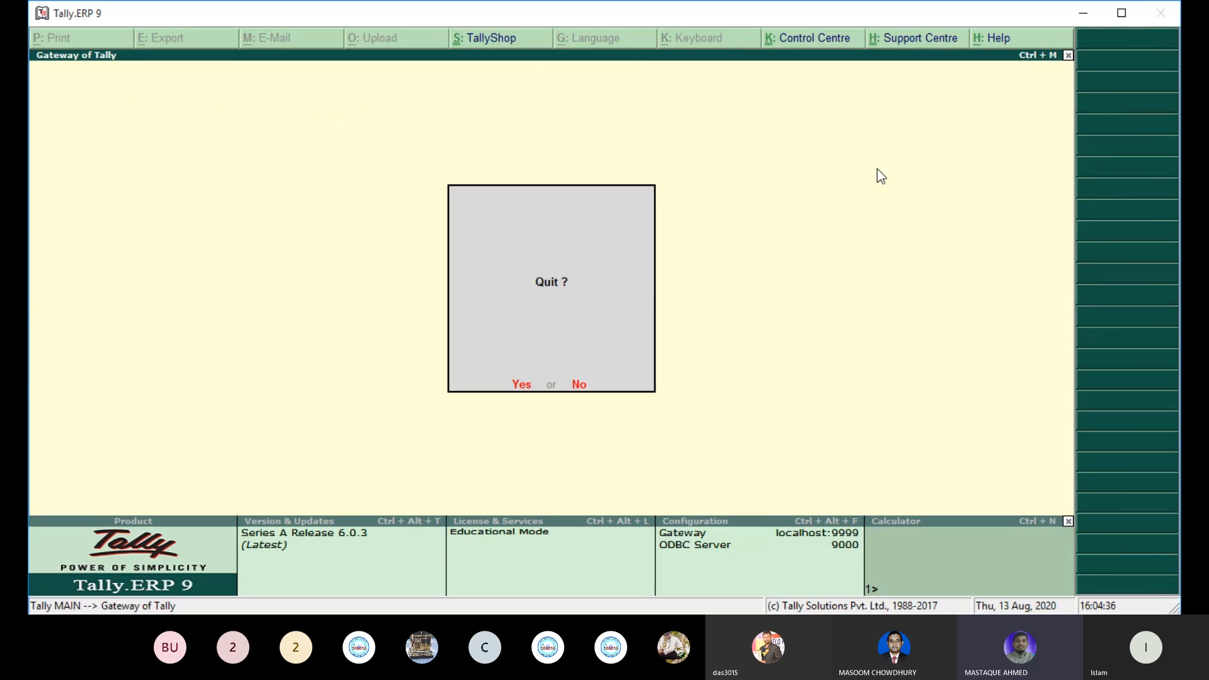
key("Escape")
key("Escape")
key("Escape")
key("Escape")
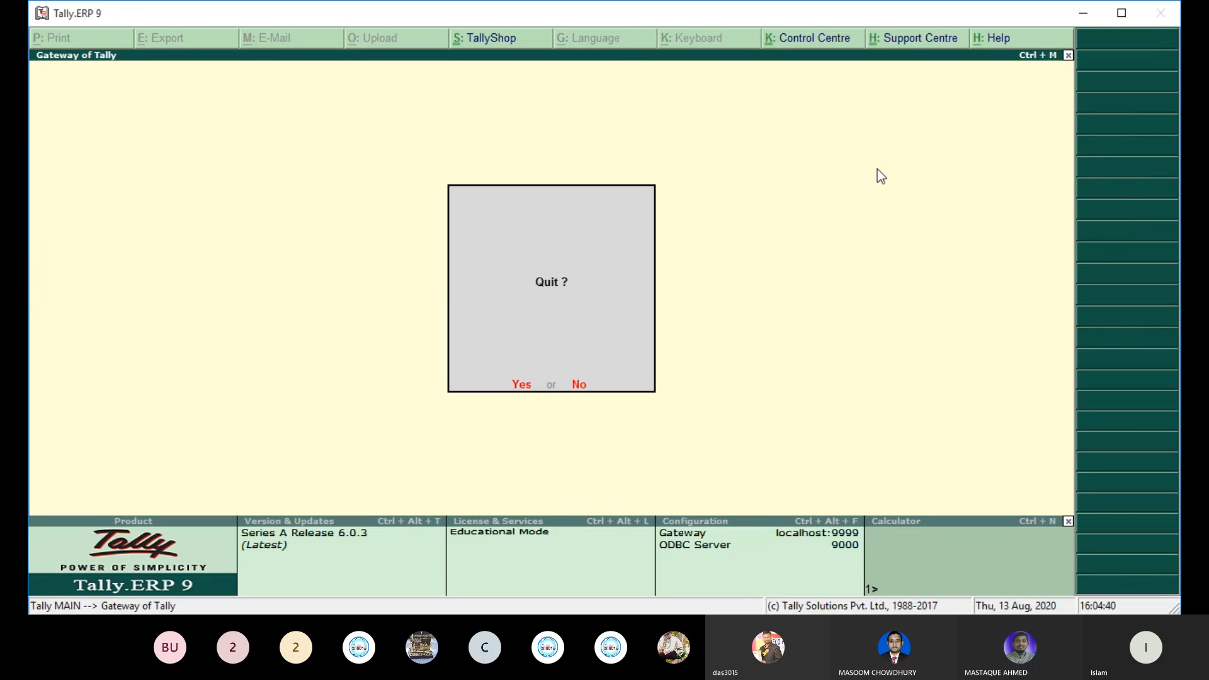
key("Escape")
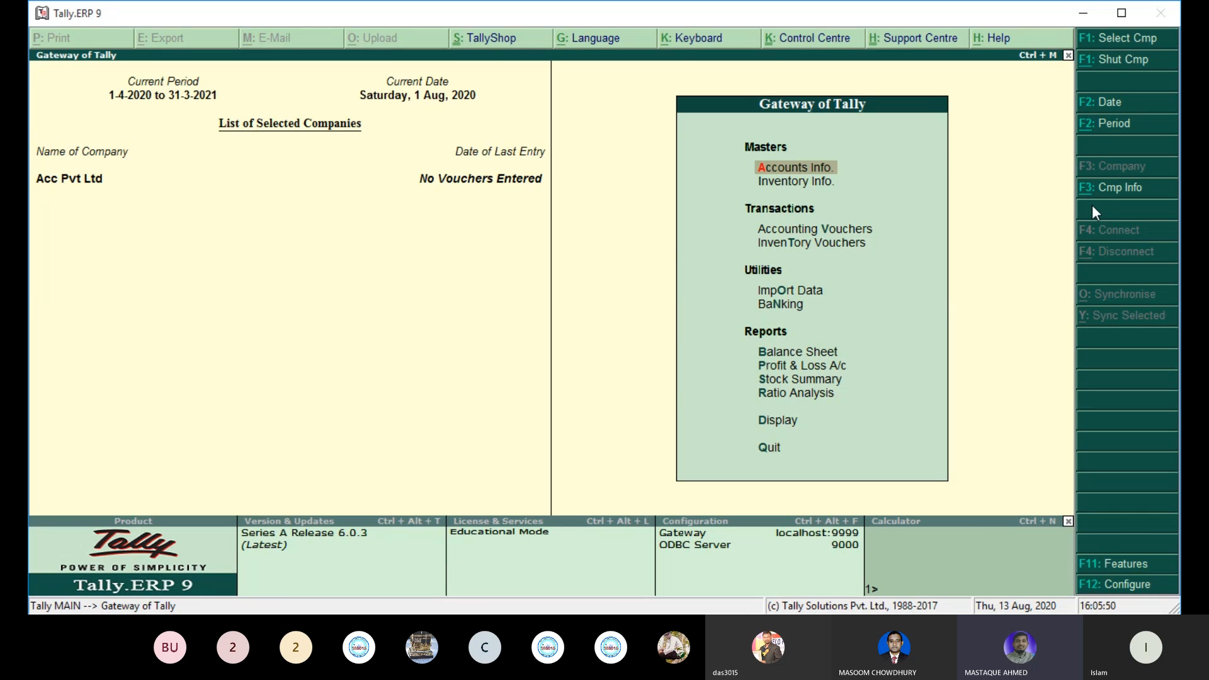
Step: Open Acc Pvt Ltd for alteration through the company information options
key("alt+F3")
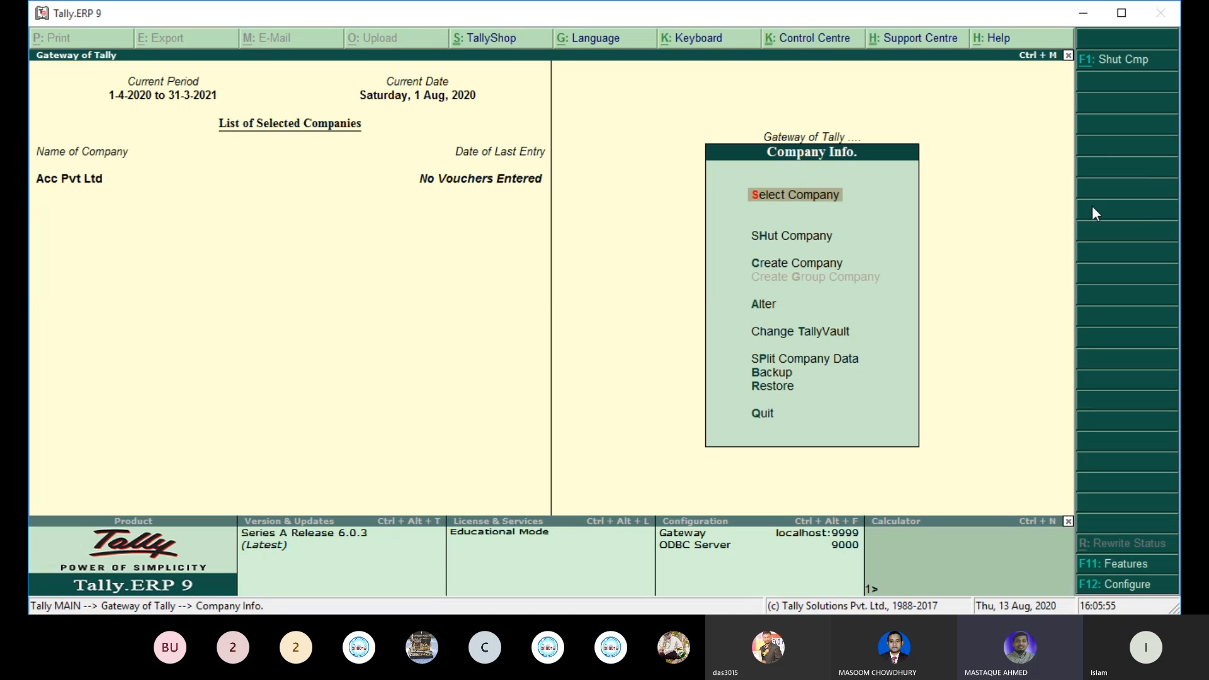
key("Down")
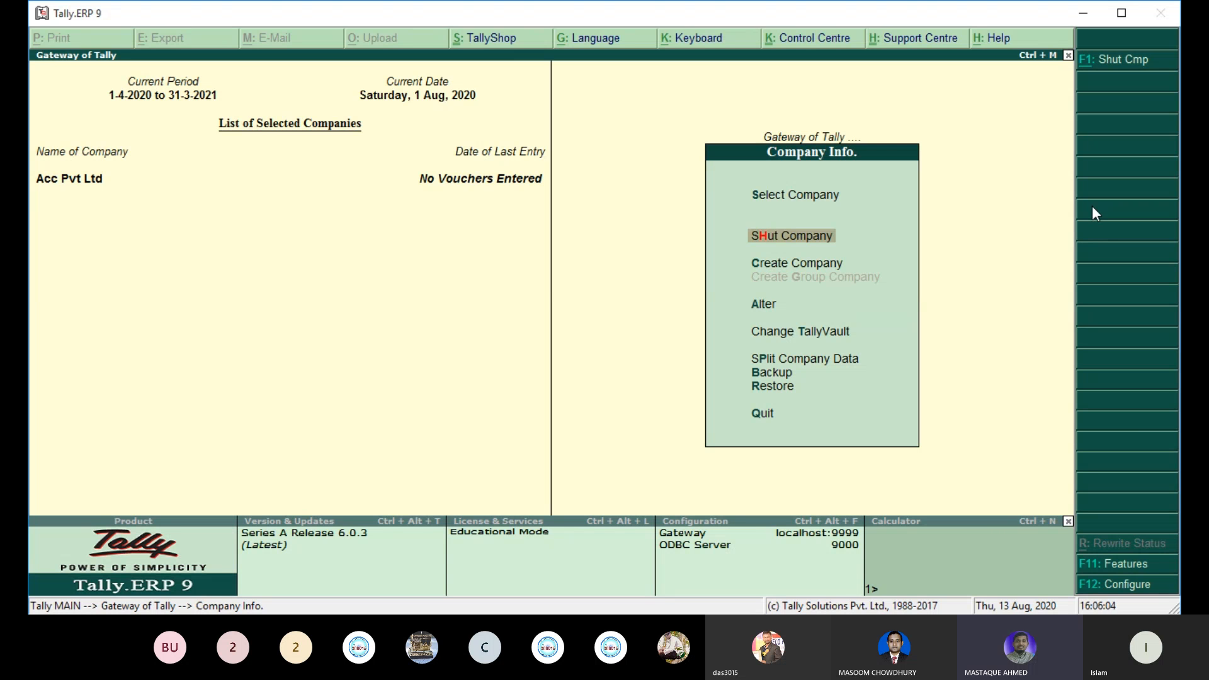
key("Down")
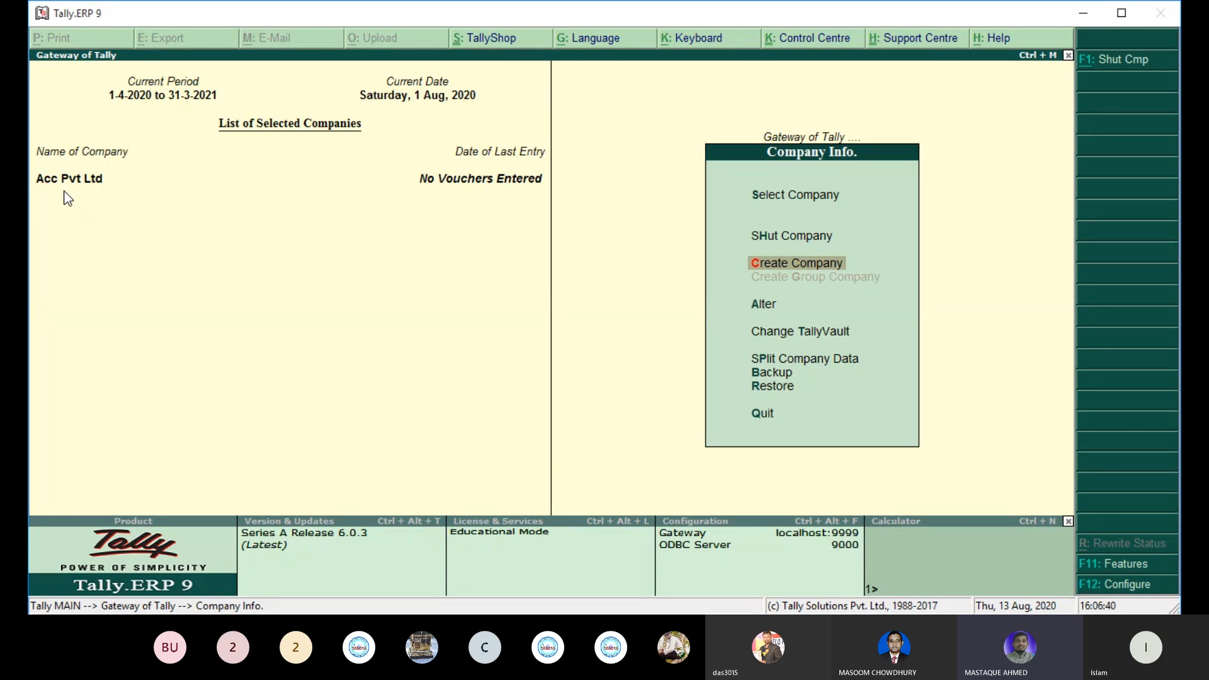
key("Down")
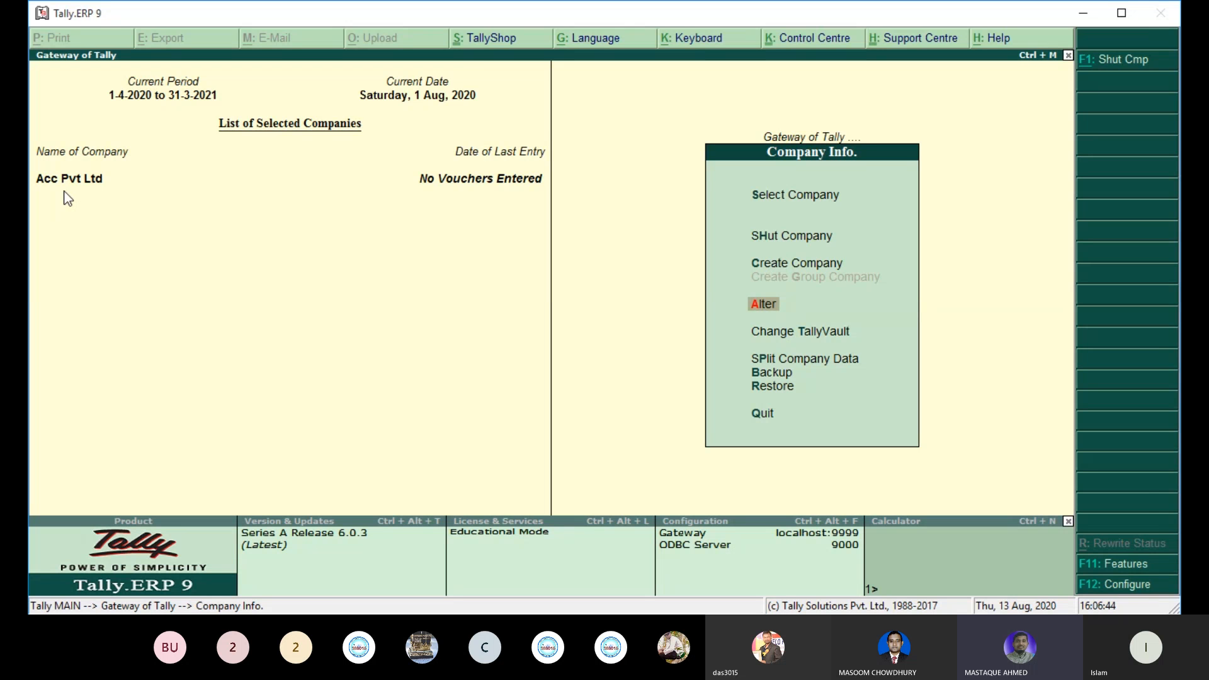
key("Return")
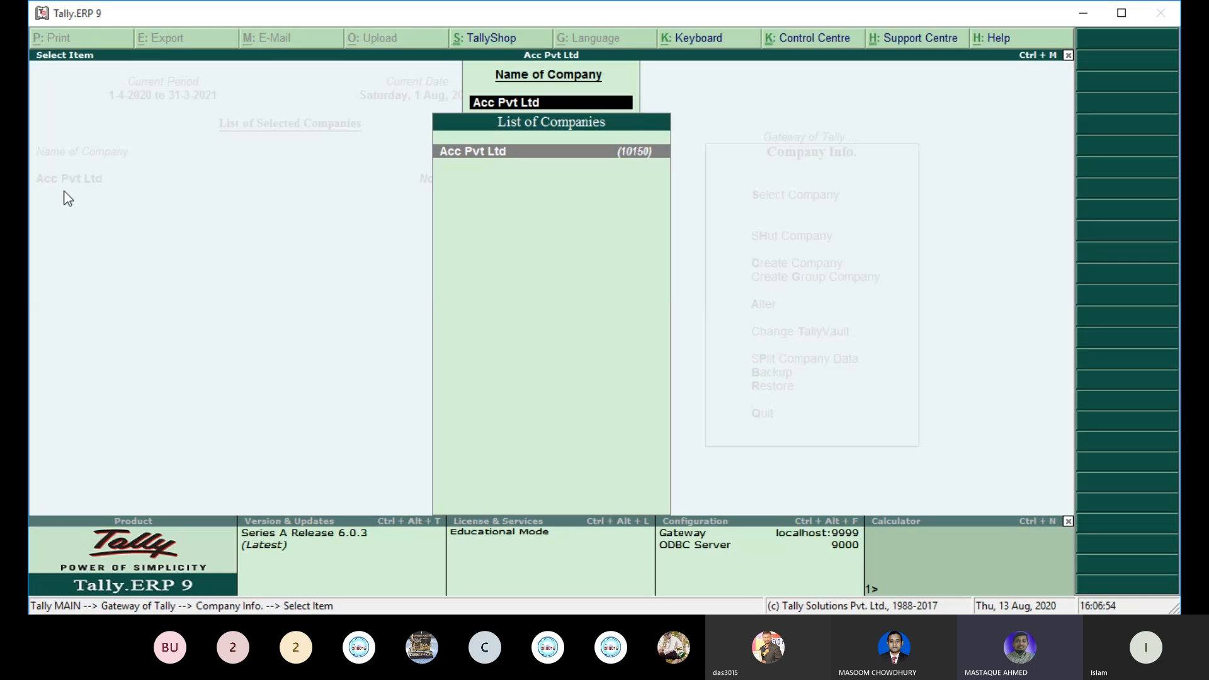
key("Return")
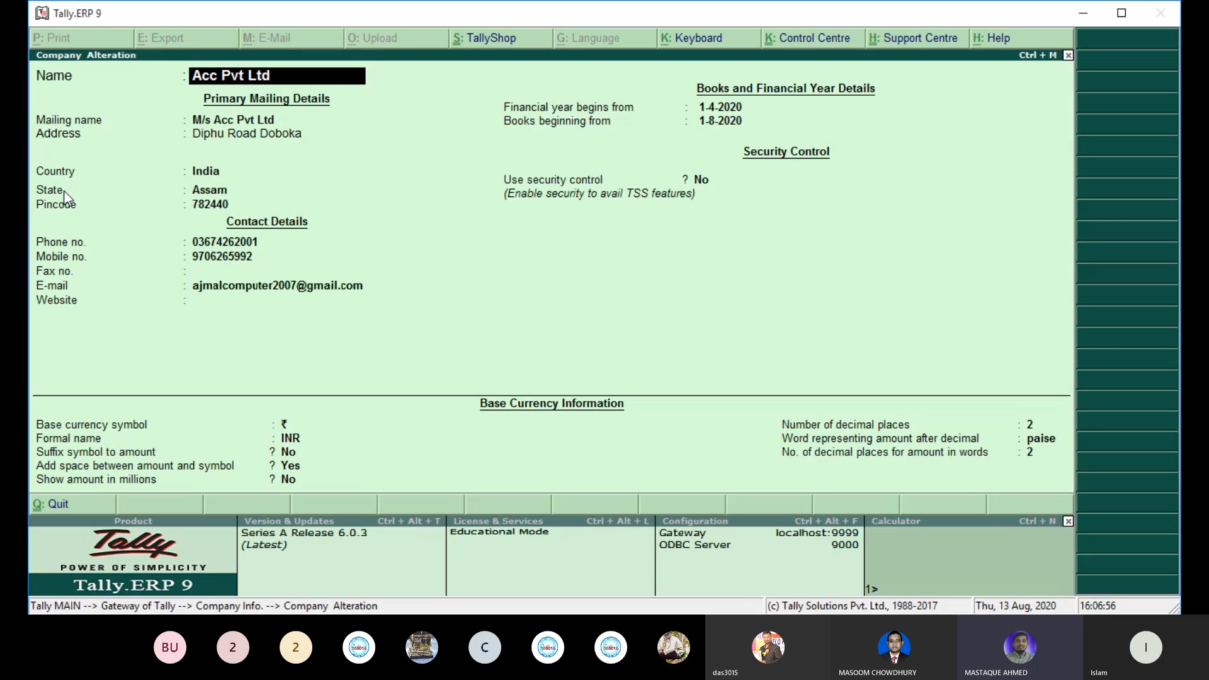
key("Return")
key("Return")
key("Return")
key("Return")
key("Return")
key("Return")
key("Return")
key("Return")
key("Return")
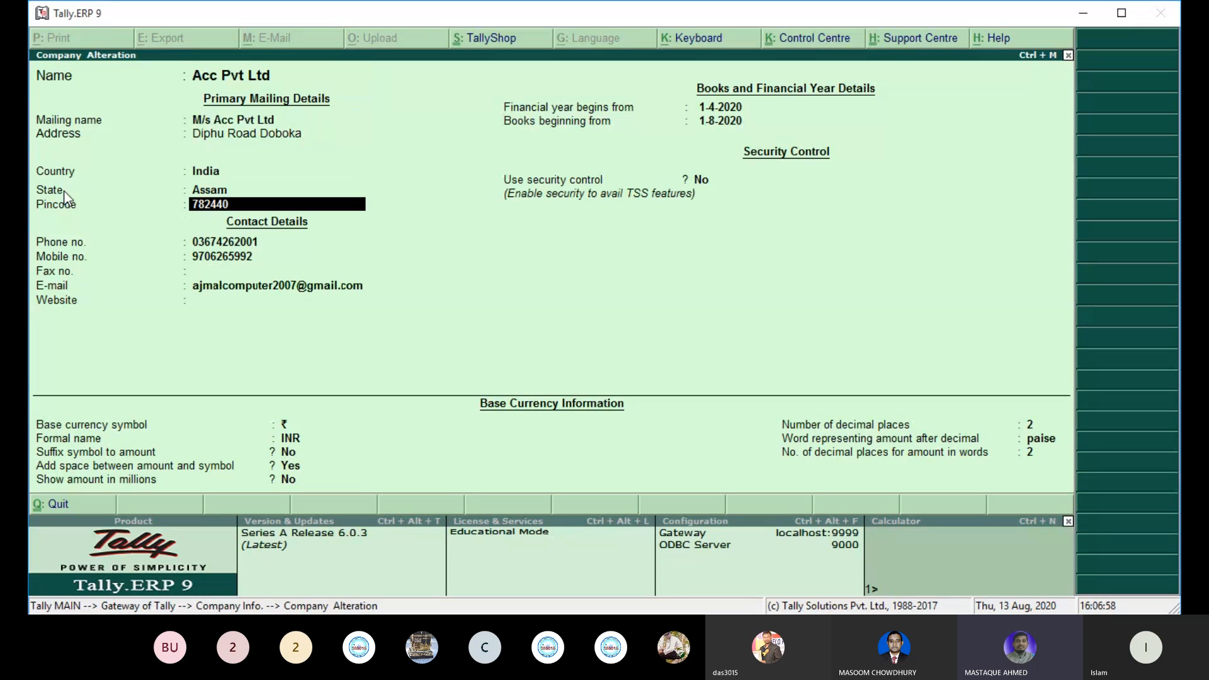
key("Return")
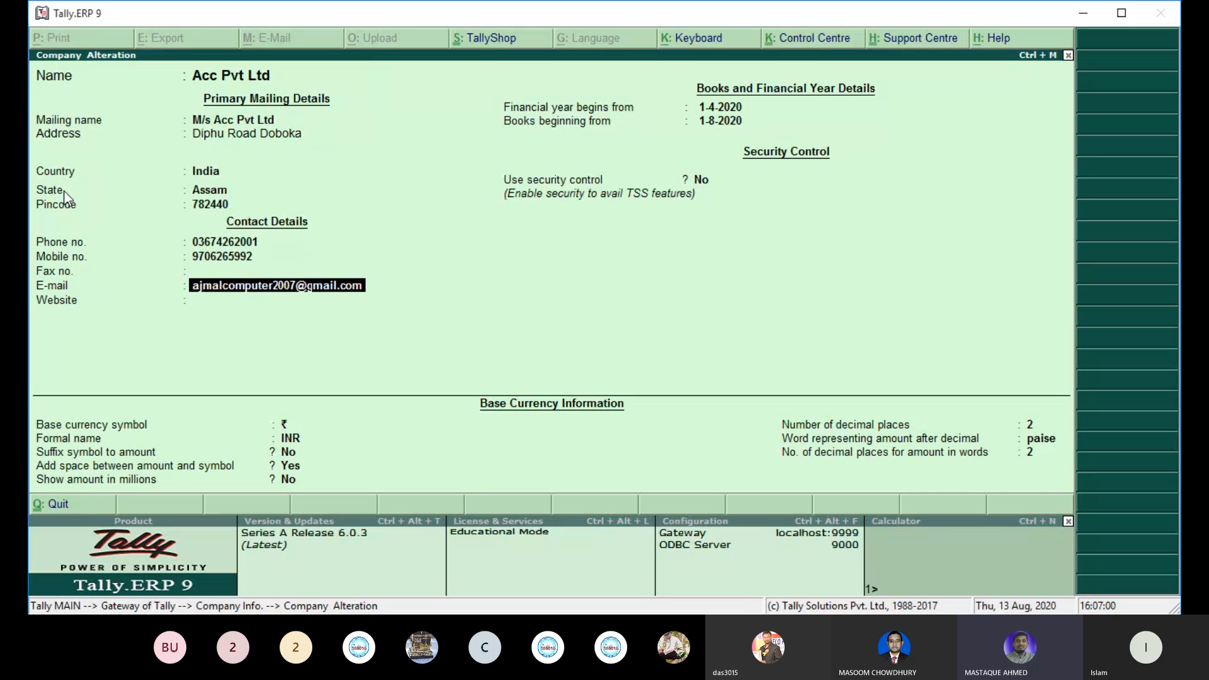
key("Return")
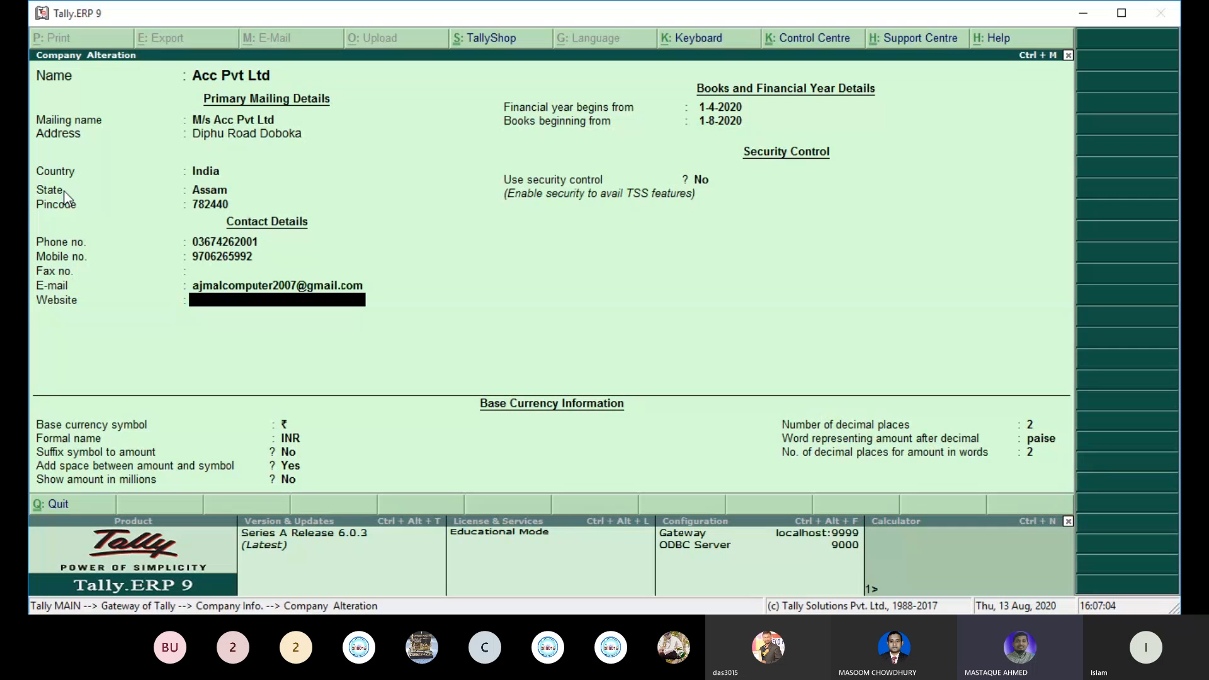
type("www.ajmal")
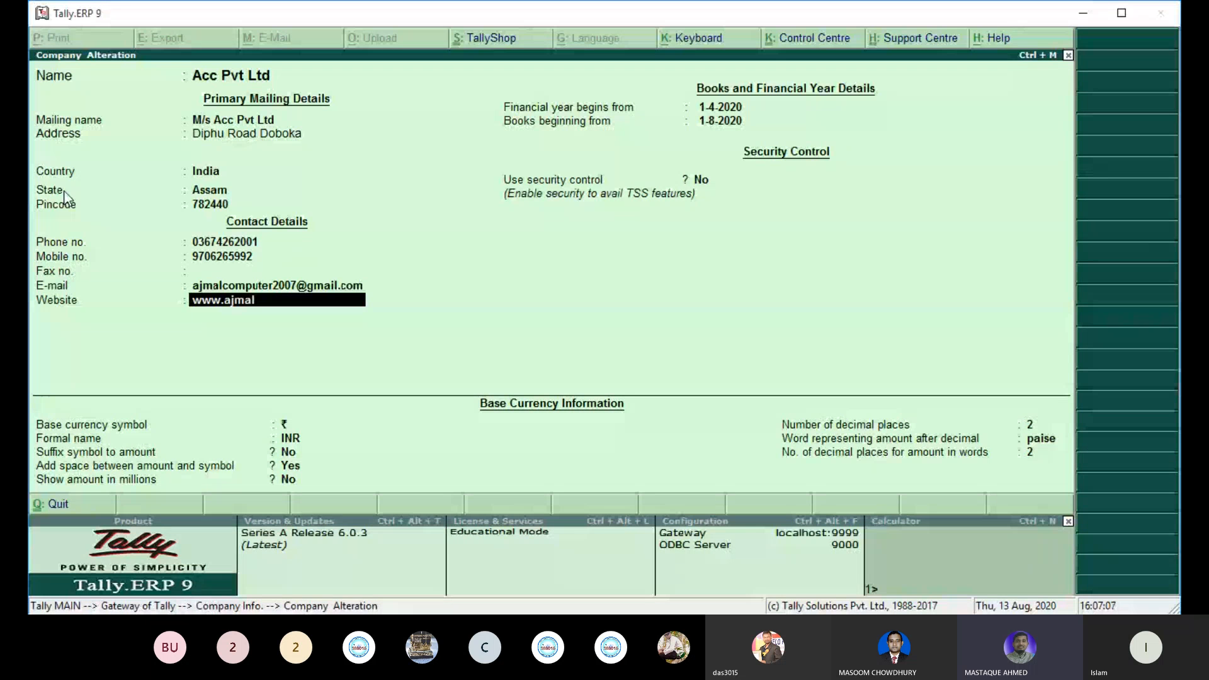
type("fo")
type("ndation")
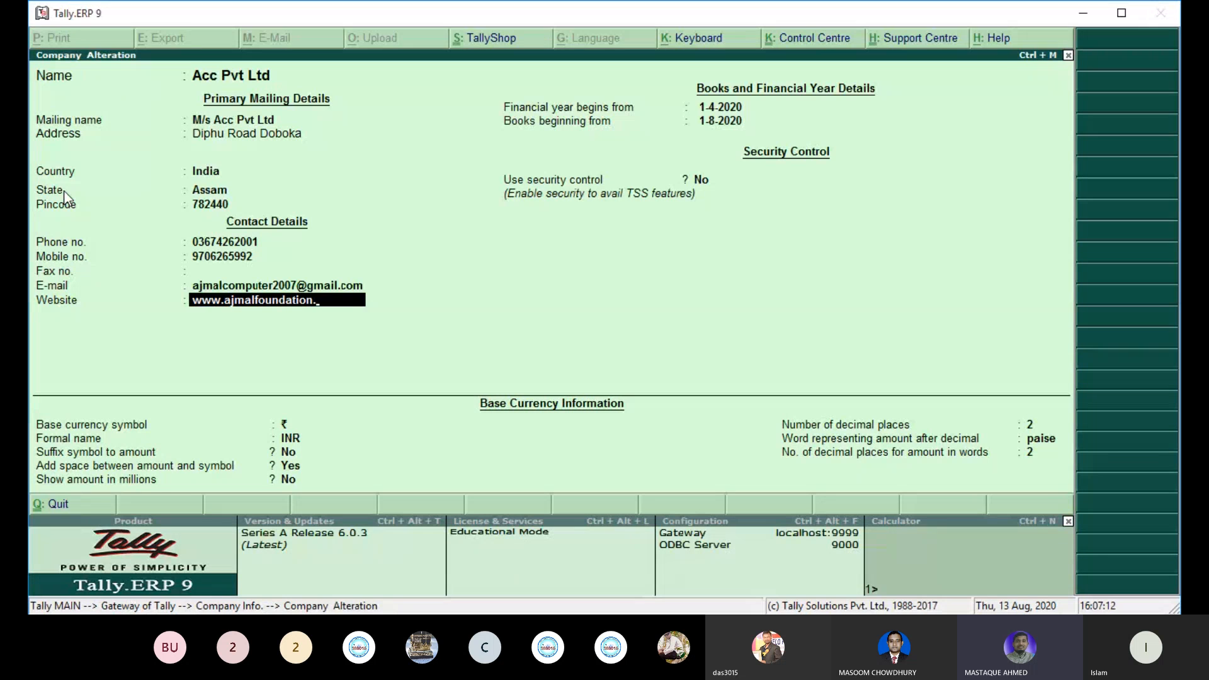
type(".")
type("com")
key("BackSpace")
key("BackSpace")
key("BackSpace")
type("org")
key("BackSpace")
key("Return")
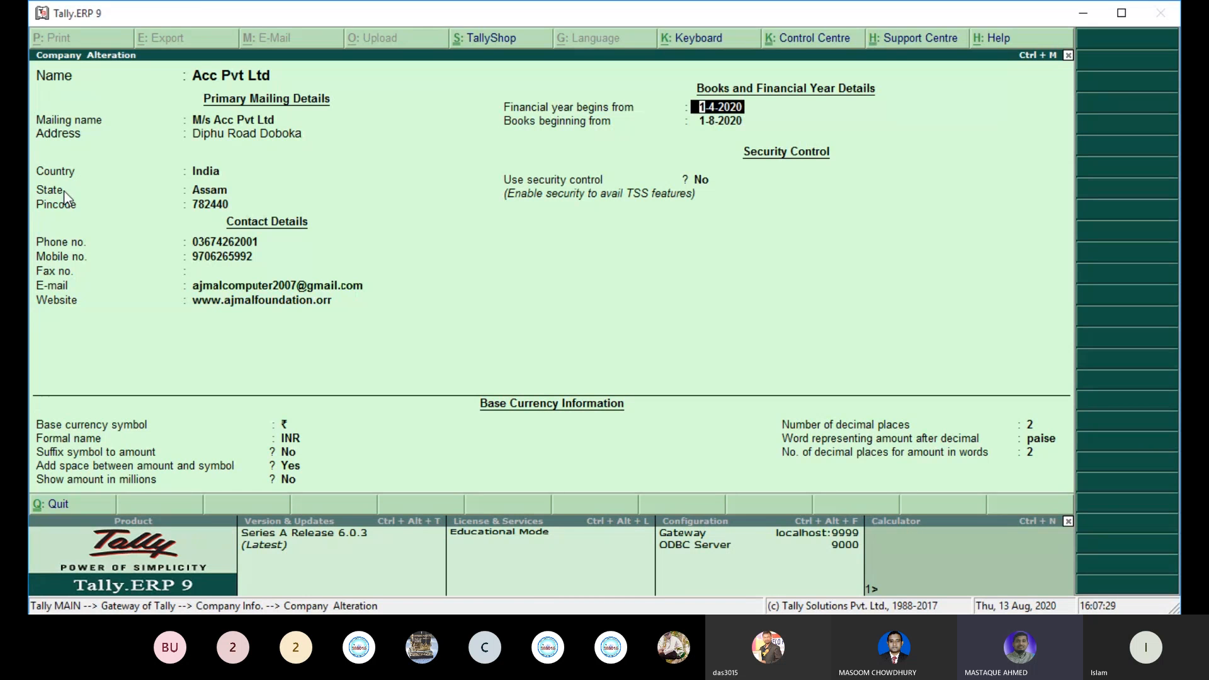
key("BackSpace")
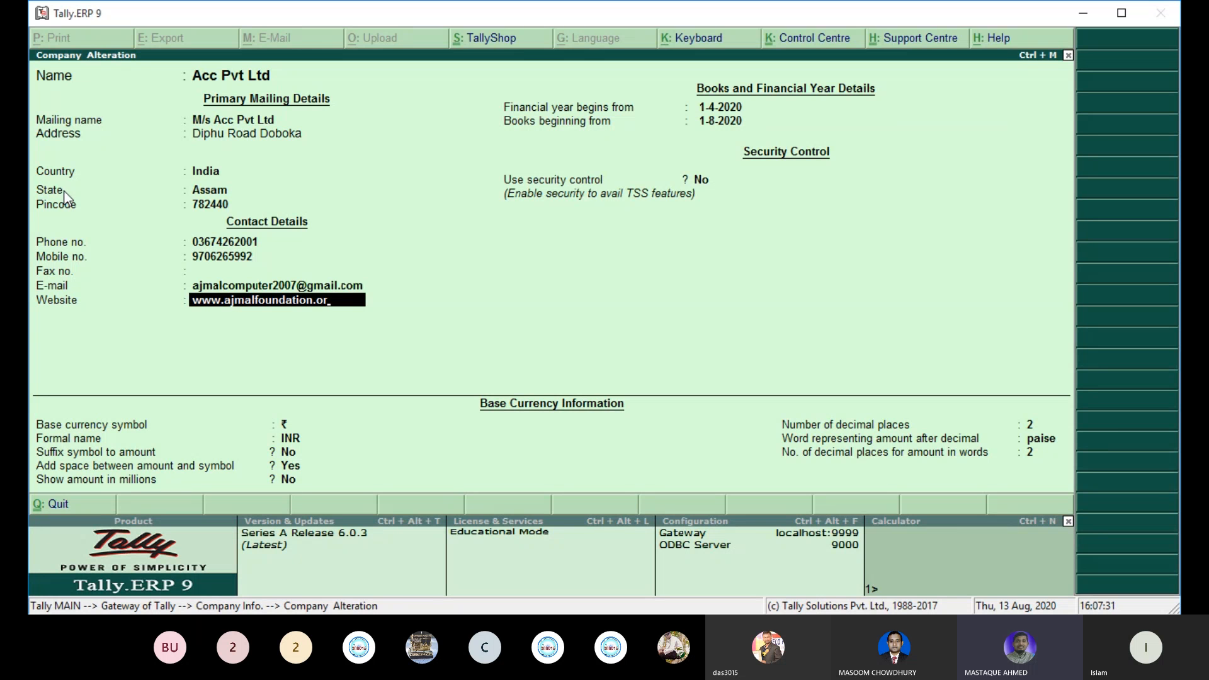
type("g")
key("Return")
Step: Correct the last digit of the company's mobile number
key("BackSpace")
key("BackSpace")
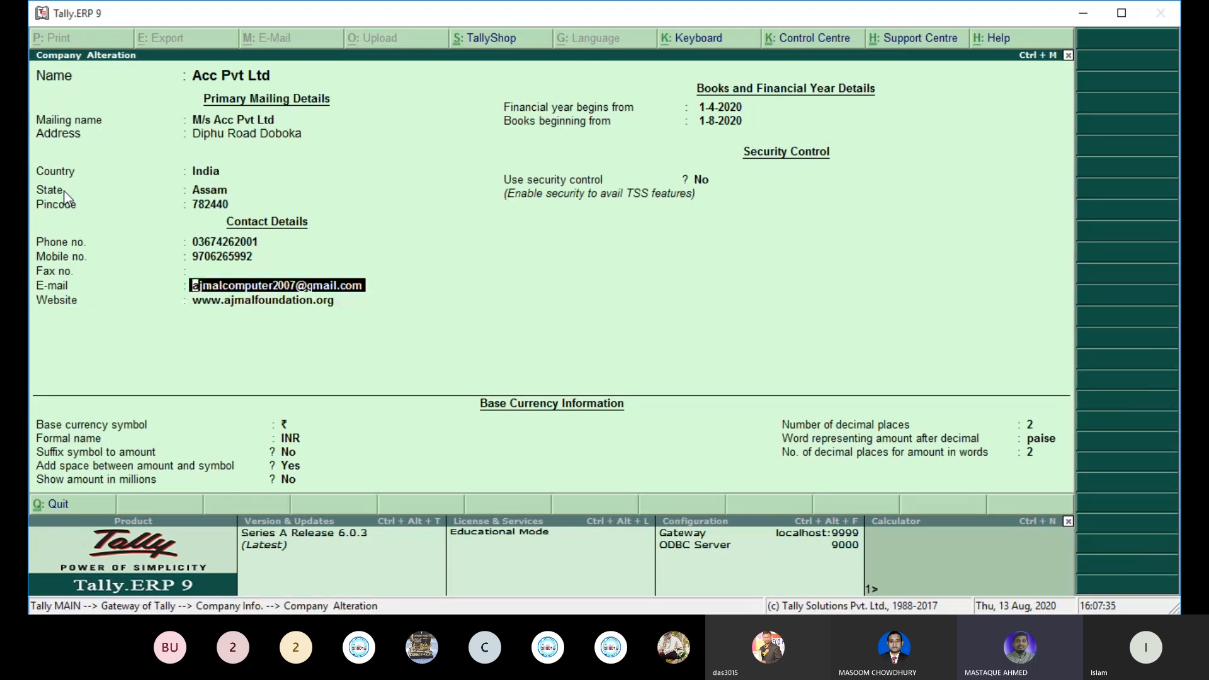
key("BackSpace")
key("BackSpace")
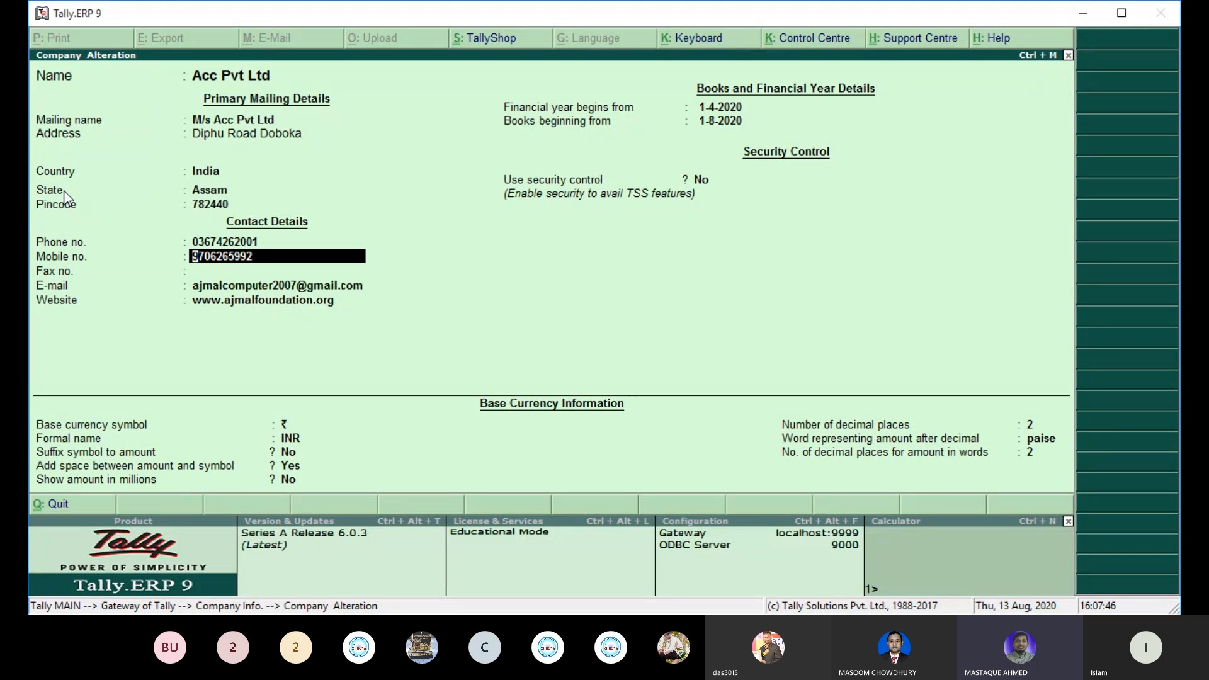
key("BackSpace")
type("5")
Step: Accept the remaining company details without changes, save the company alteration, and return to the Gateway of Tally
key("Return")
key("Return")
key("Return")
key("Return")
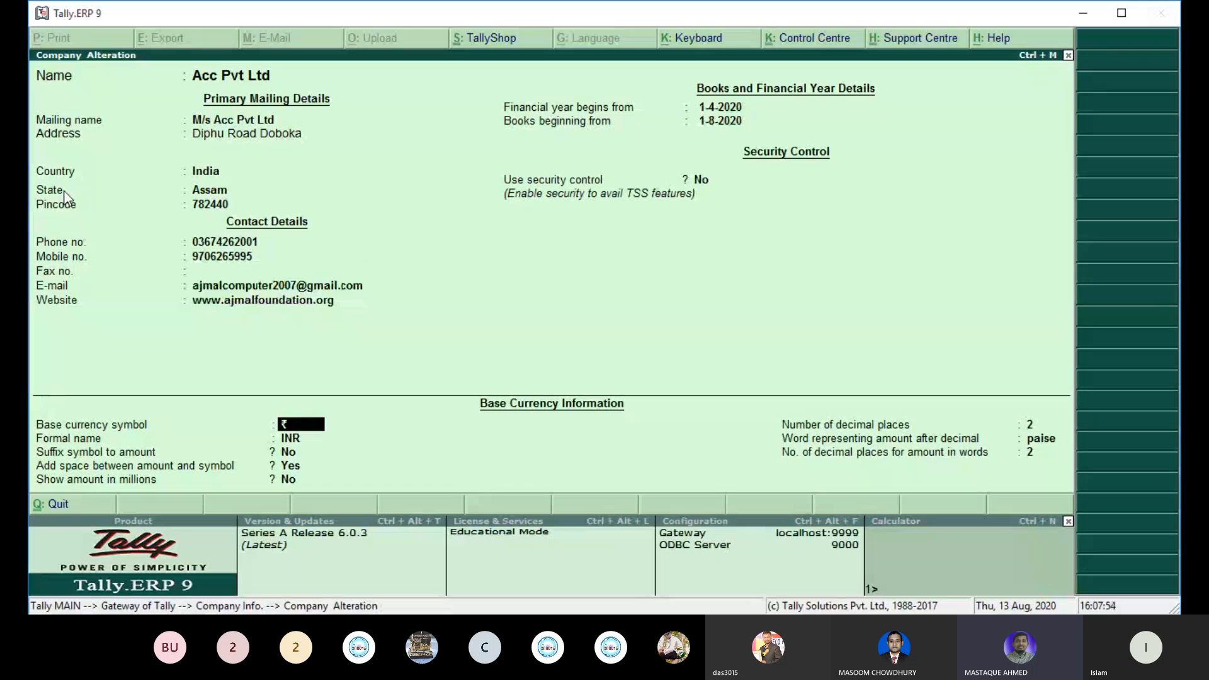
key("Return")
key("Return")
key("Return")
key("Return")
key("Return")
key("Return")
left_click(63, 190)
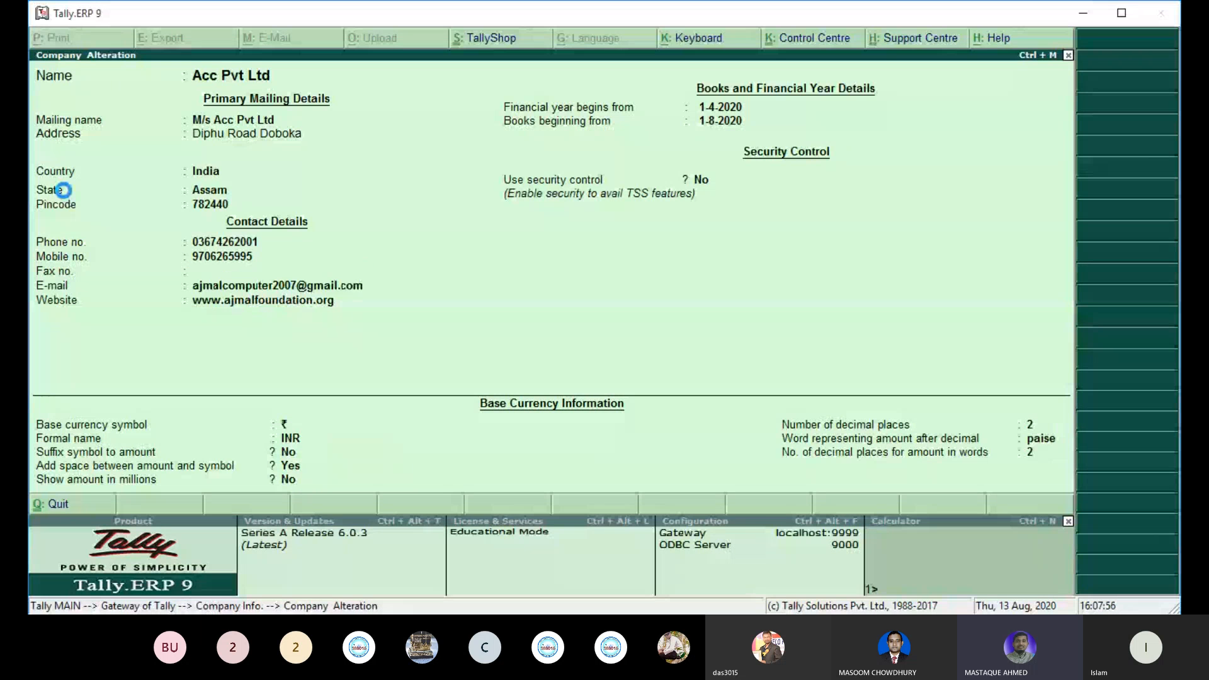
key("ctrl+a")
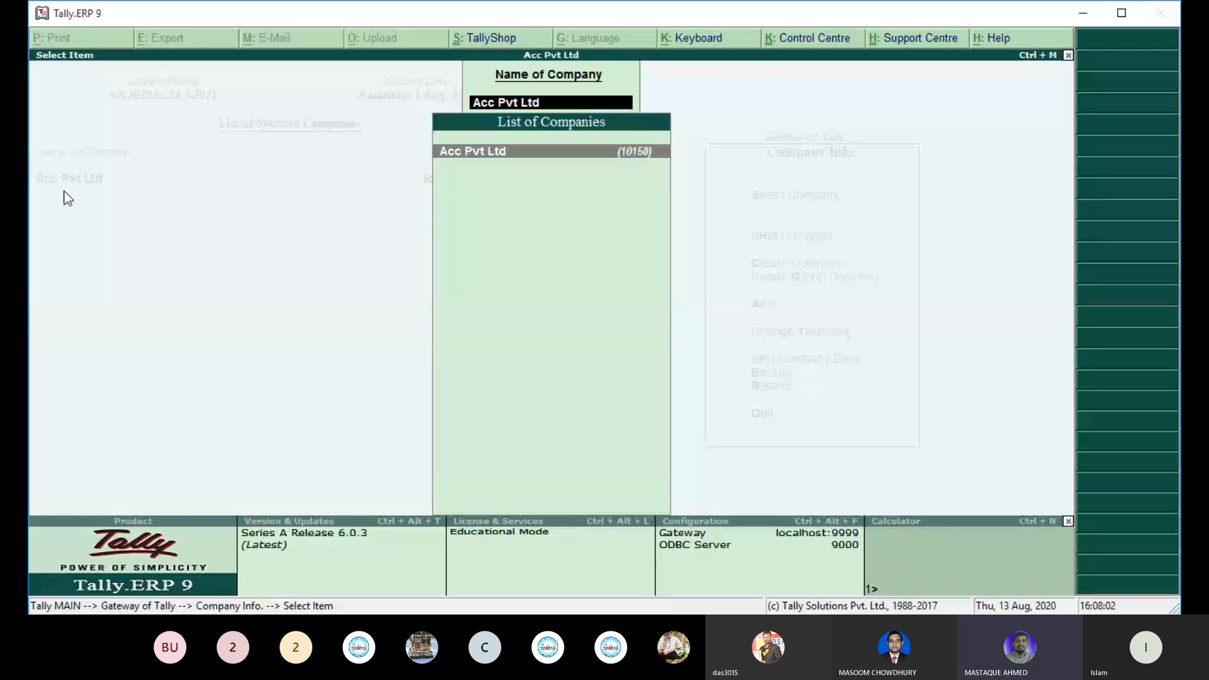
key("Escape")
key("Escape")
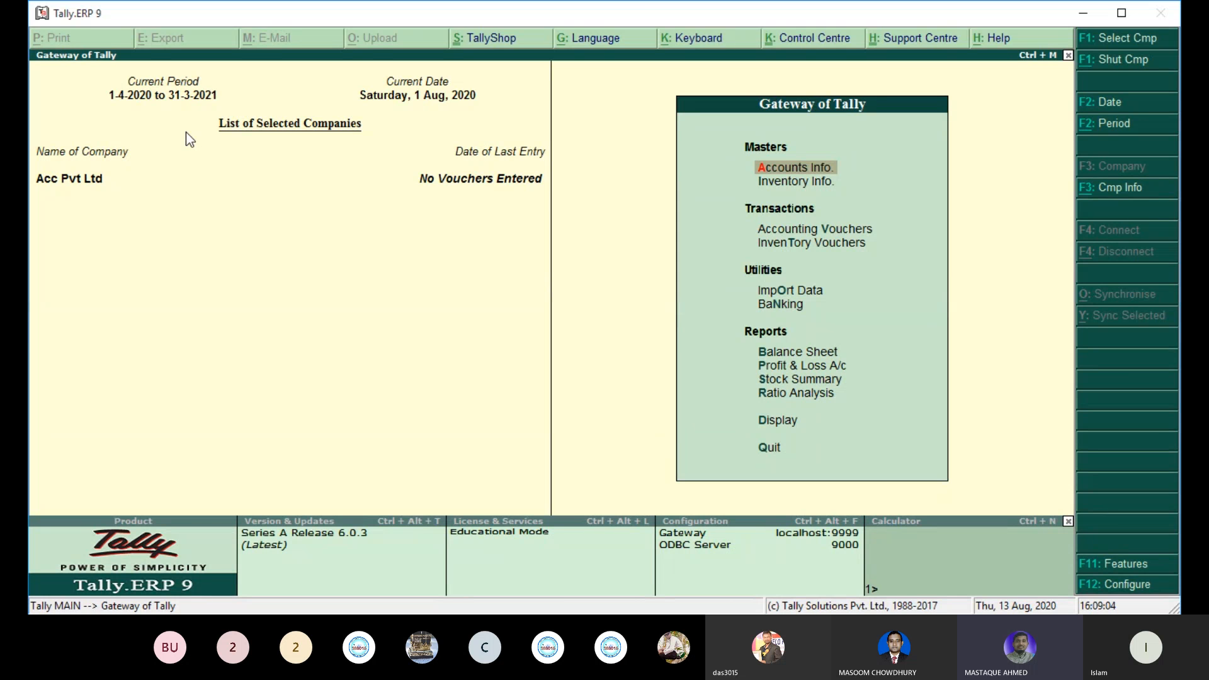
Step: Shut the company Acc Pvt Ltd and load it again from the list of companies
key("alt+F1")
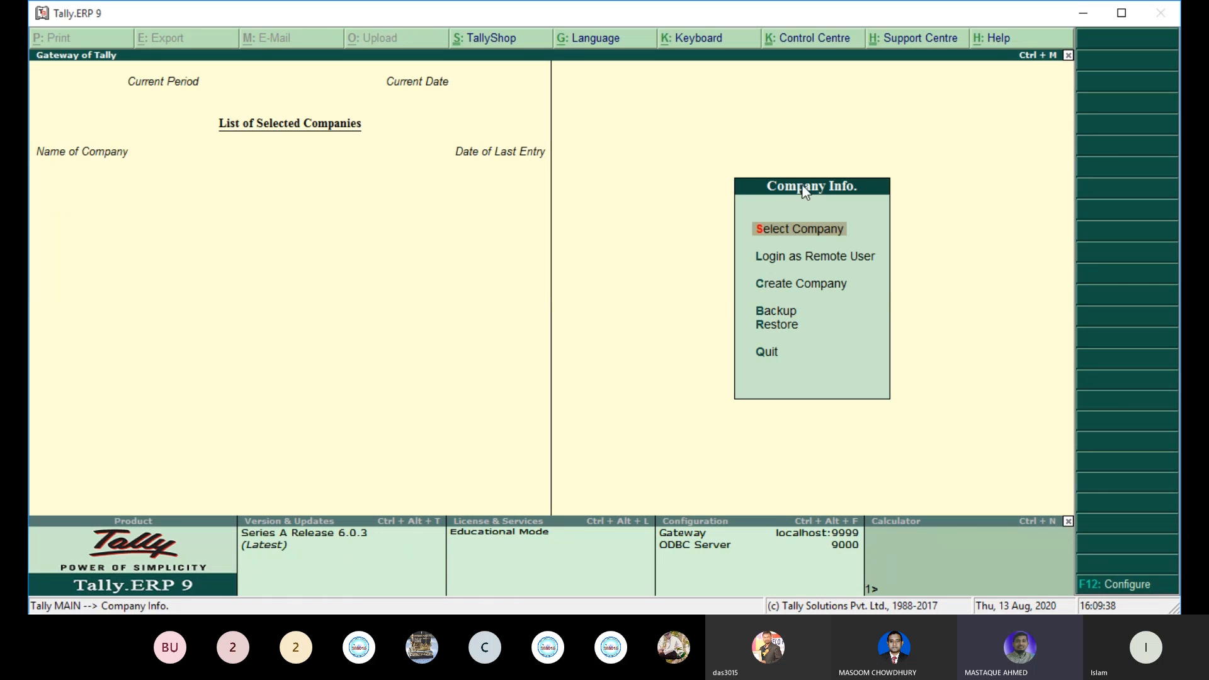
left_click(815, 236)
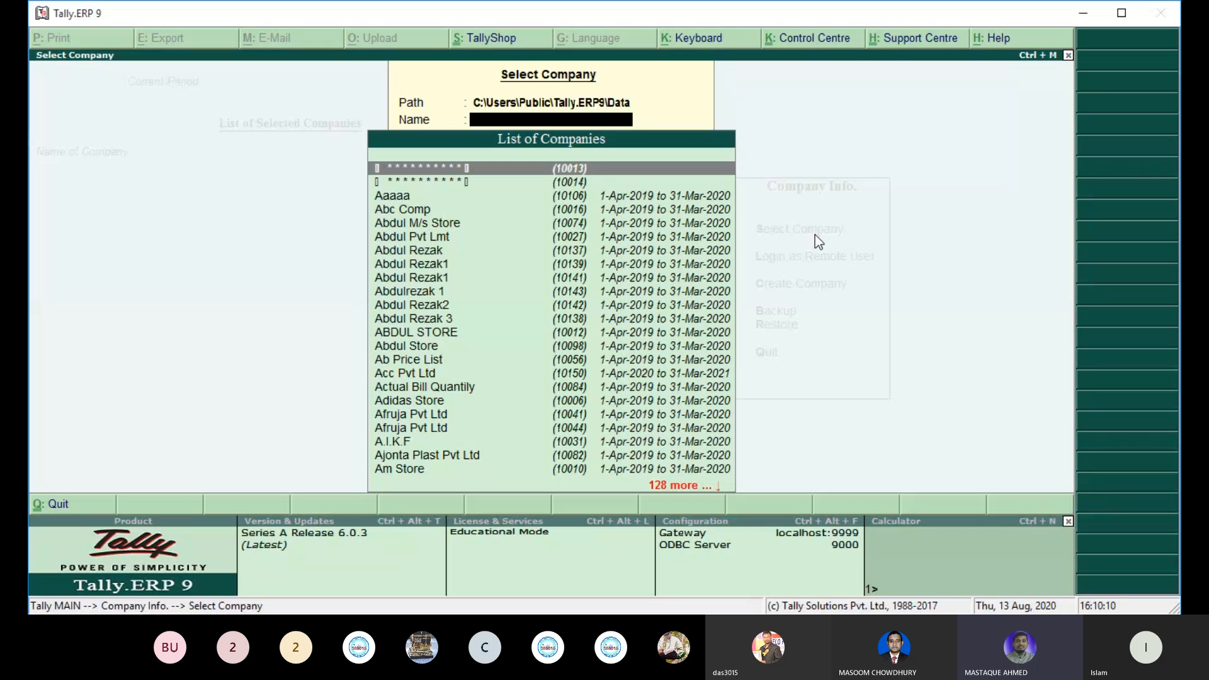
type("Acc")
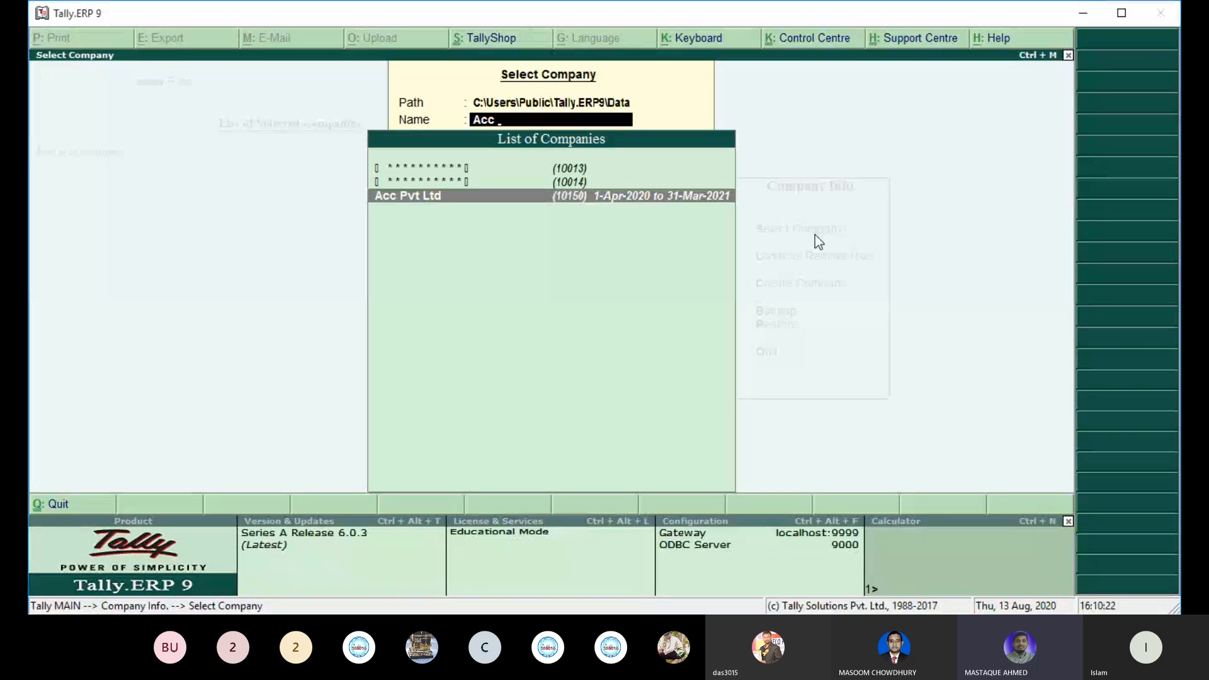
key("Return")
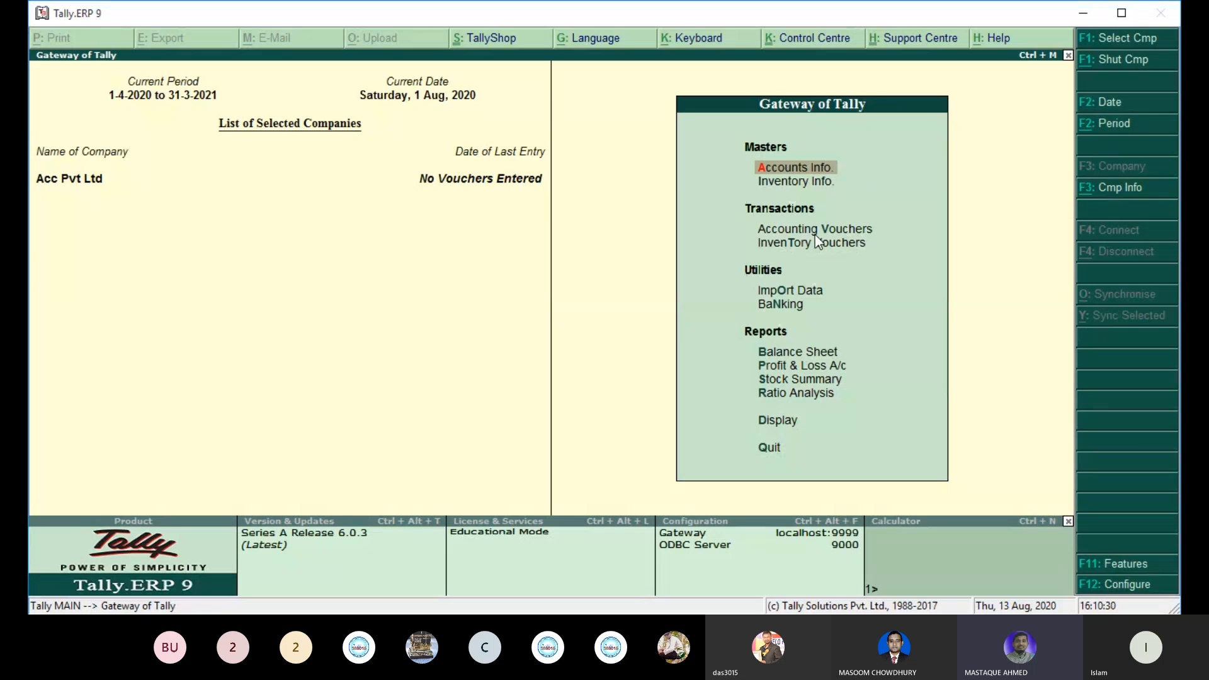
Step: Open the list of single ledgers available for alteration in Acc Pvt Ltd through the accounts masters
key("Escape")
key("Escape")
key("Return")
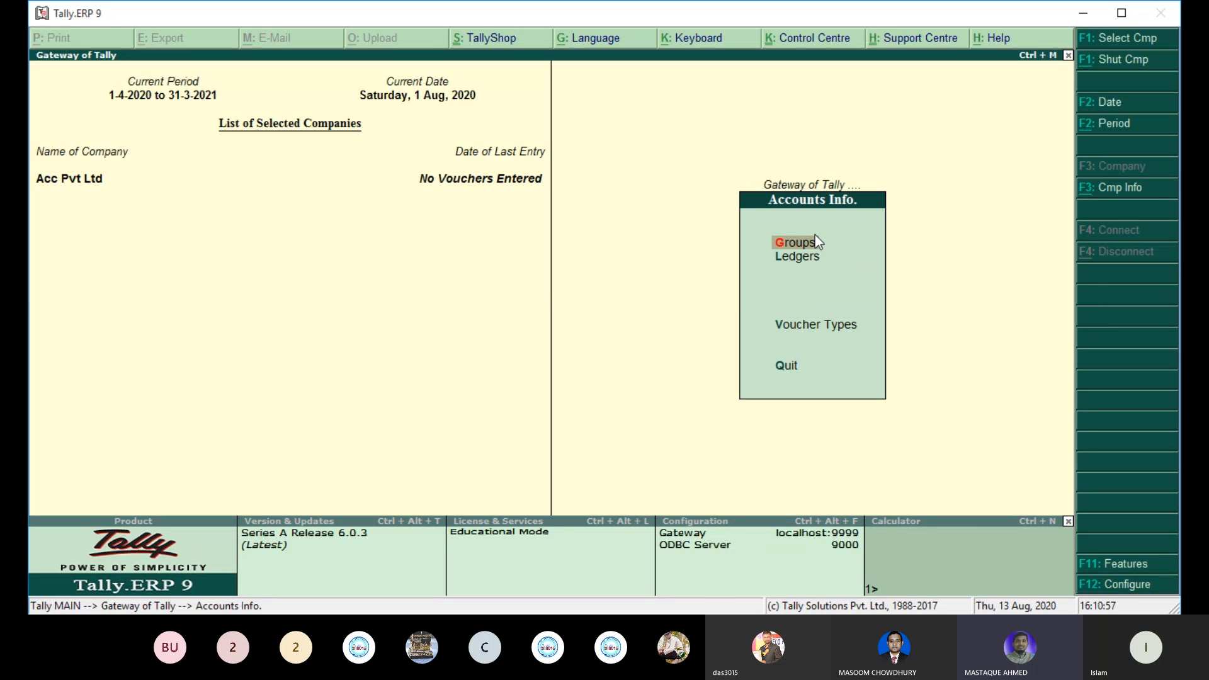
key("Down")
key("Return")
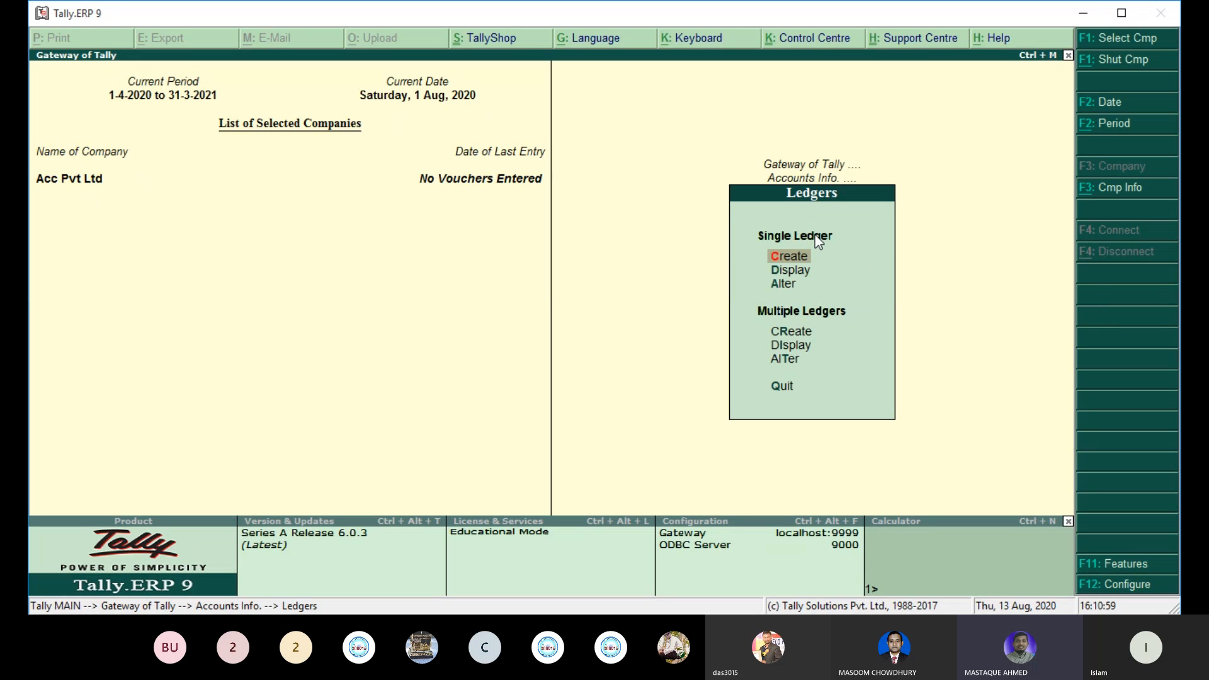
key("Down")
key("Down")
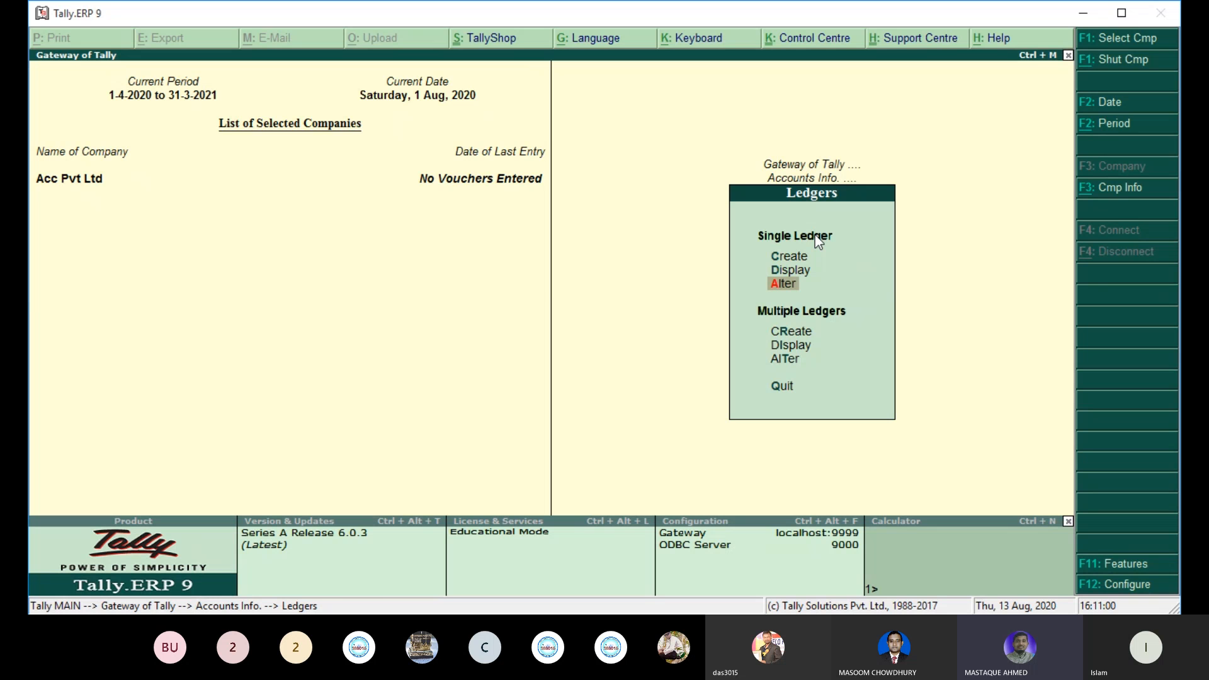
key("Return")
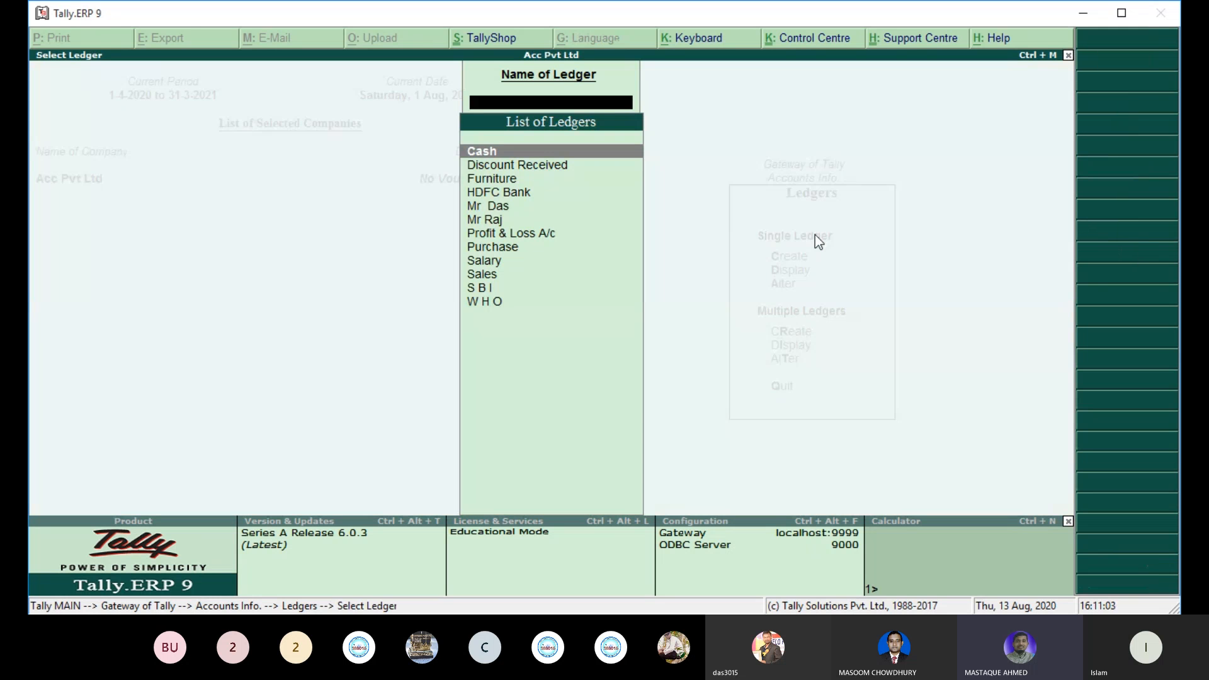